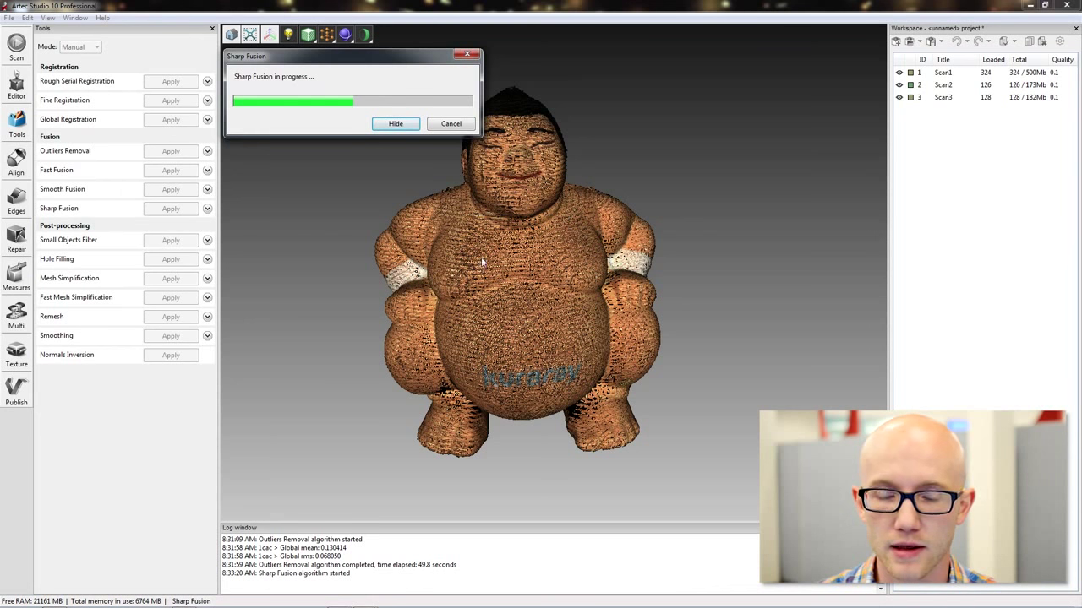
Display the fused statue model as a solid surface instead of points
mouse_move(585, 207)
left_mouse_down()
mouse_move(603, 221)
mouse_move(587, 175)
mouse_move(640, 179)
mouse_move(382, 154)
mouse_move(671, 161)
mouse_move(597, 174)
mouse_move(336, 160)
mouse_move(669, 198)
mouse_move(606, 133)
mouse_move(534, 111)
mouse_move(390, 105)
left_mouse_up()
left_click(326, 34)
left_click(345, 52)
mouse_move(335, 191)
left_mouse_down()
mouse_move(710, 295)
mouse_move(578, 279)
left_mouse_up()
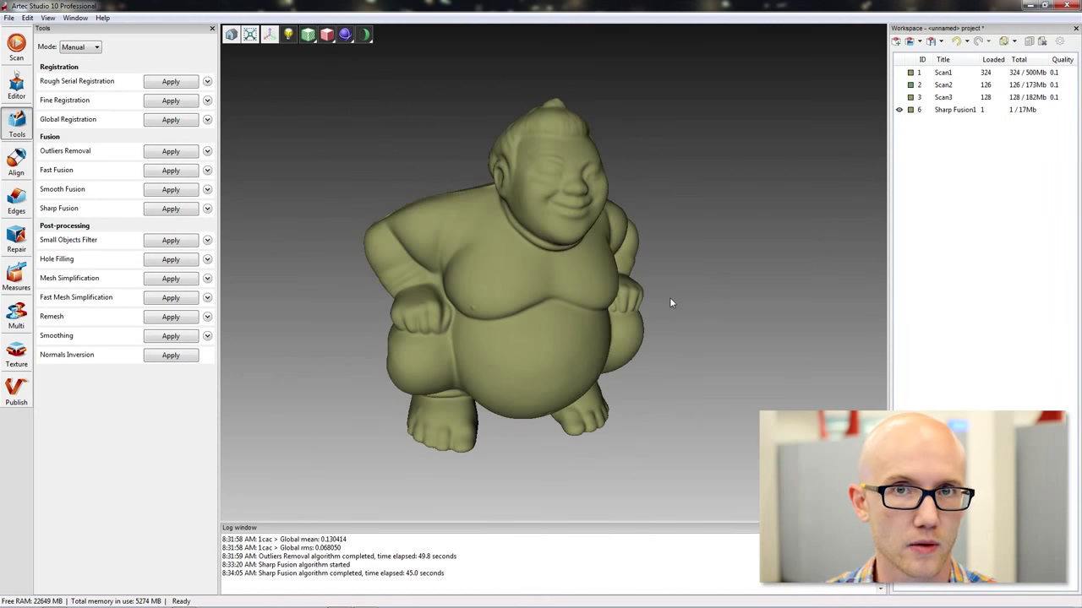
left_click_drag(650, 322, 683, 331)
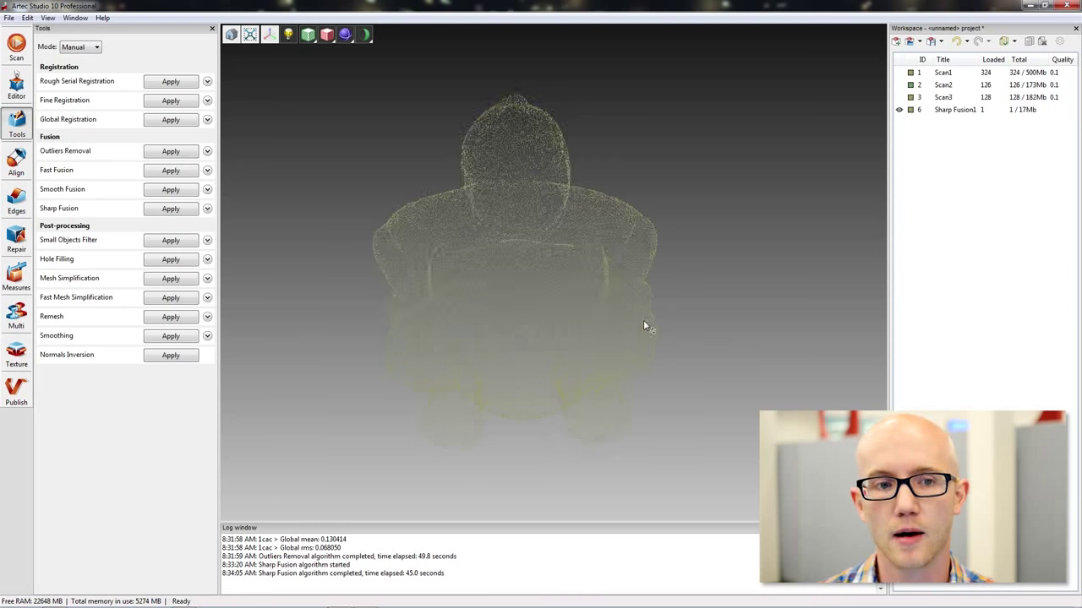
Try By_radius hole filling in the Sharp Fusion settings, and set Fill_holes to Manually
left_click(207, 209)
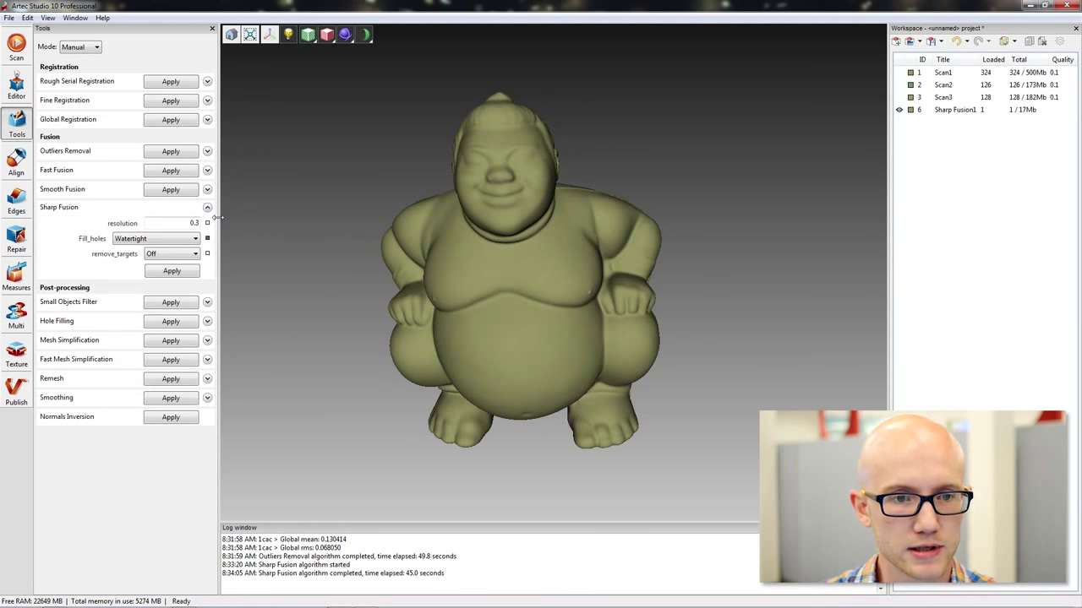
left_click(189, 244)
left_click(137, 252)
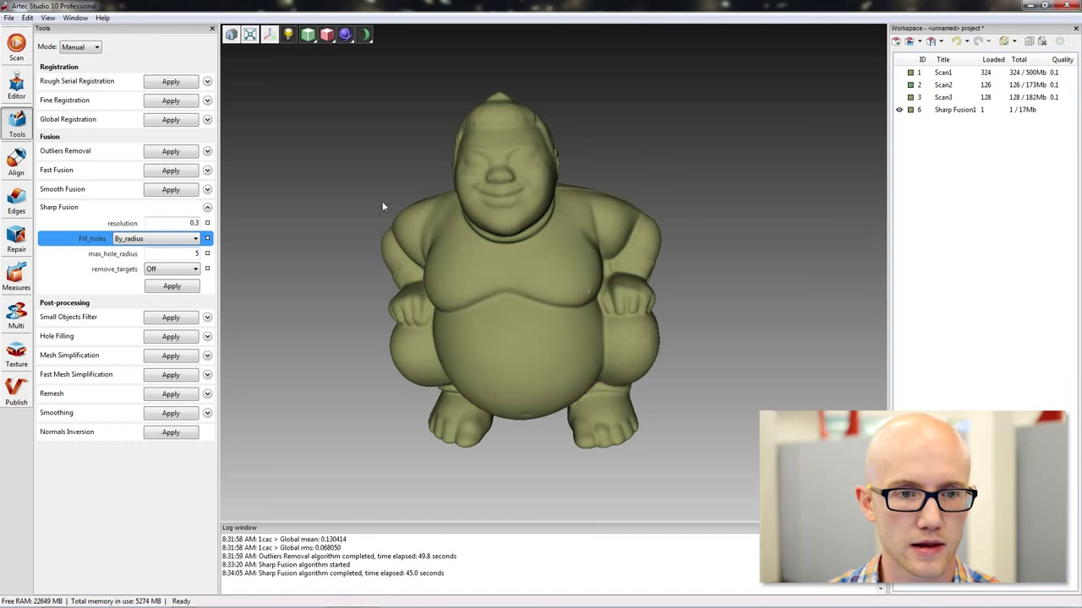
left_click(193, 253)
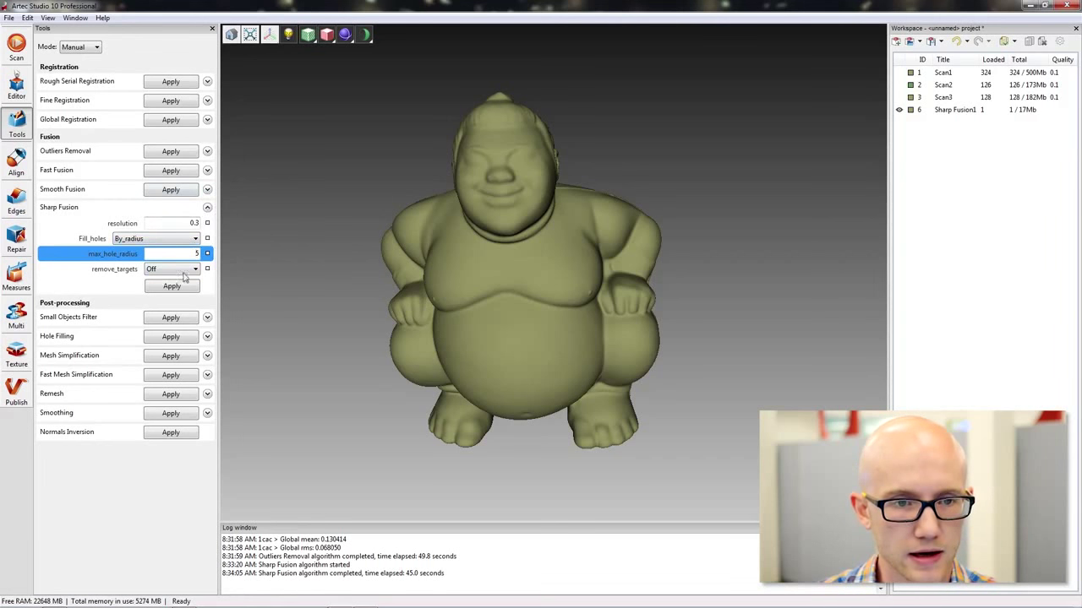
left_click(181, 240)
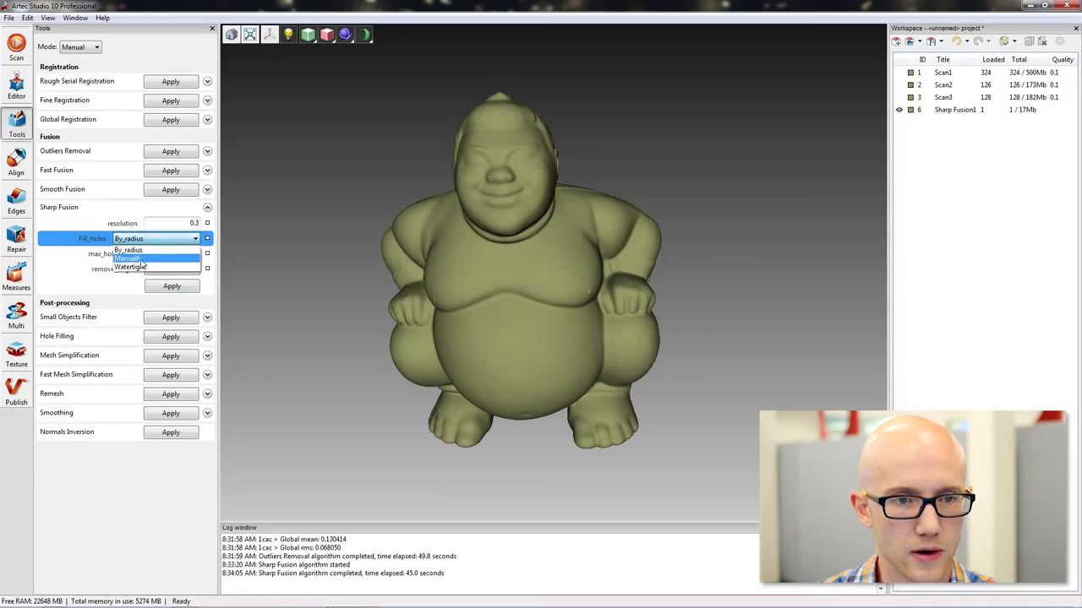
left_click(141, 260)
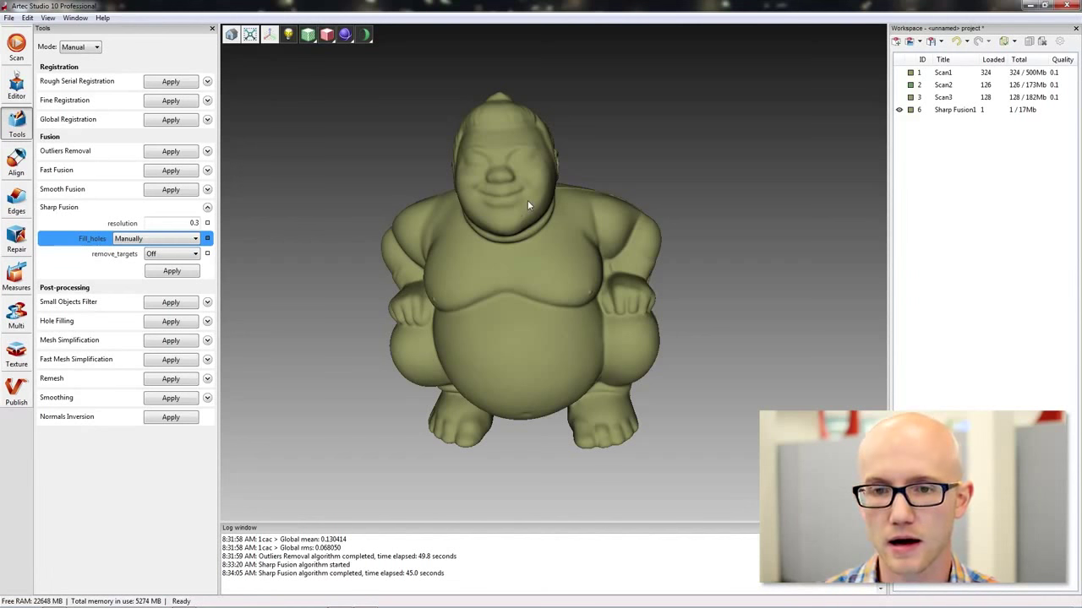
left_click_drag(427, 197, 462, 245)
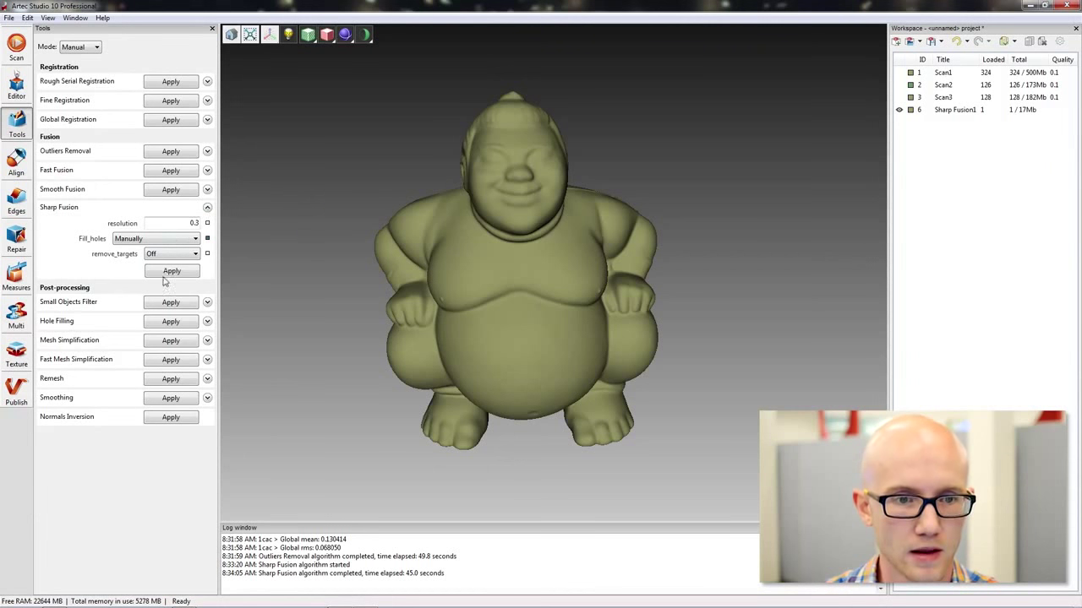
left_click(207, 207)
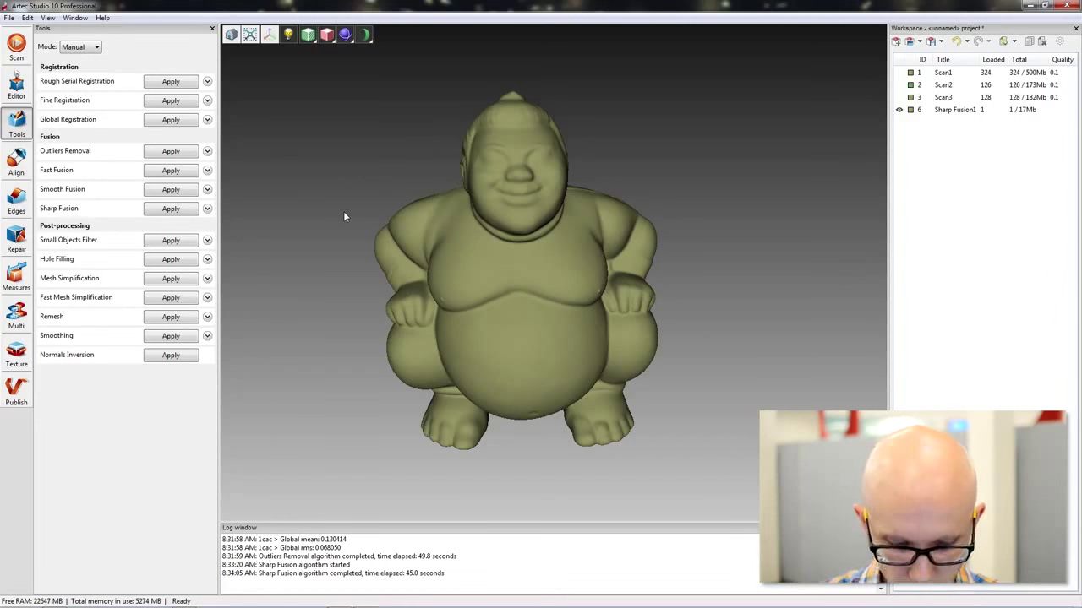
Apply the Small Objects Filter to the fused model in Leave_biggest_object mode
left_click_drag(350, 215, 367, 177)
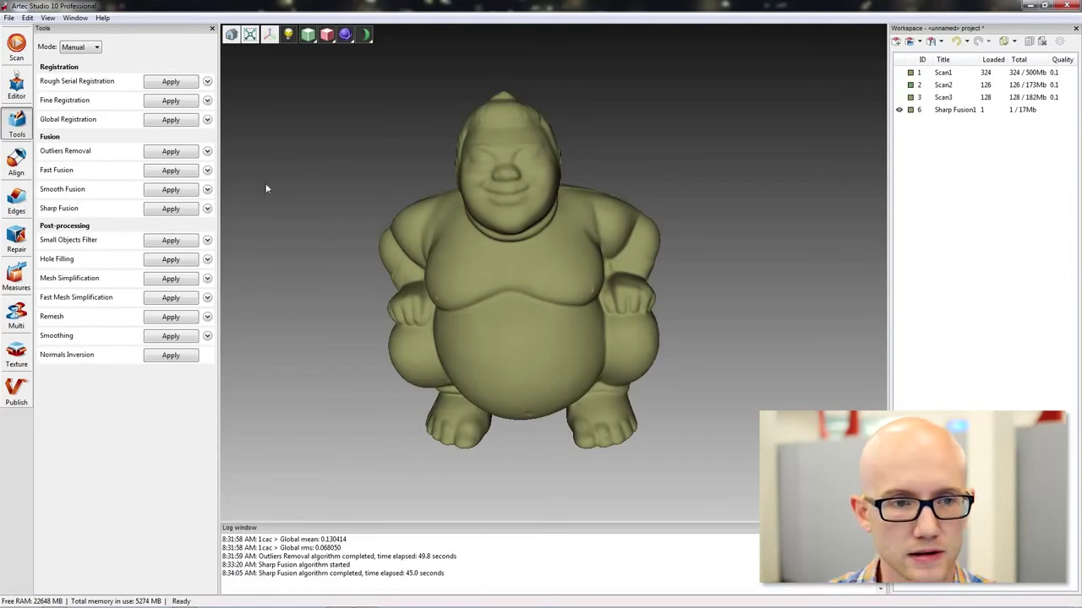
left_click(207, 240)
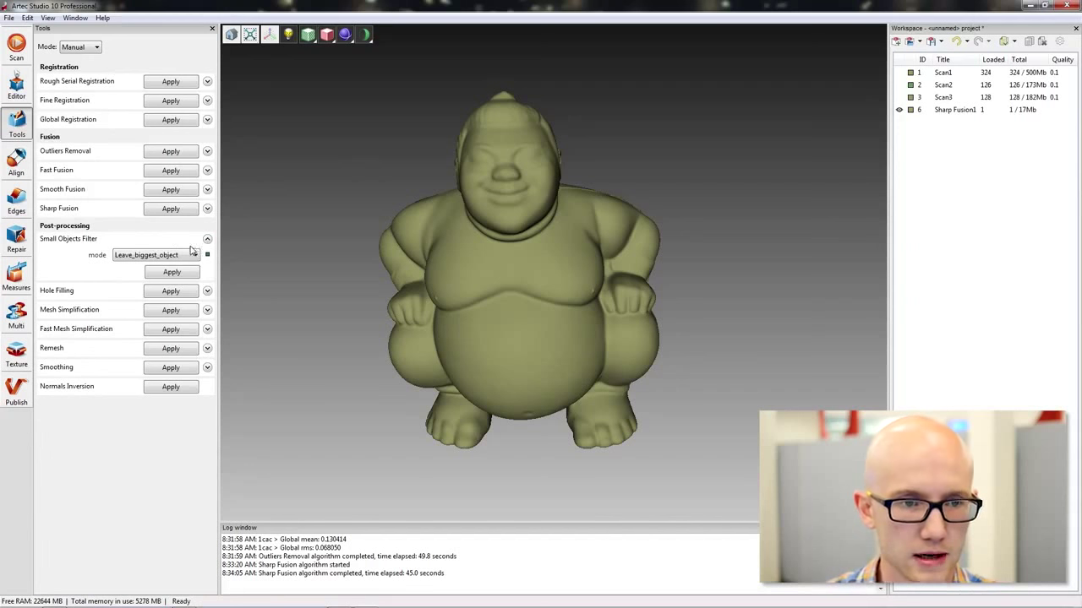
left_click(173, 257)
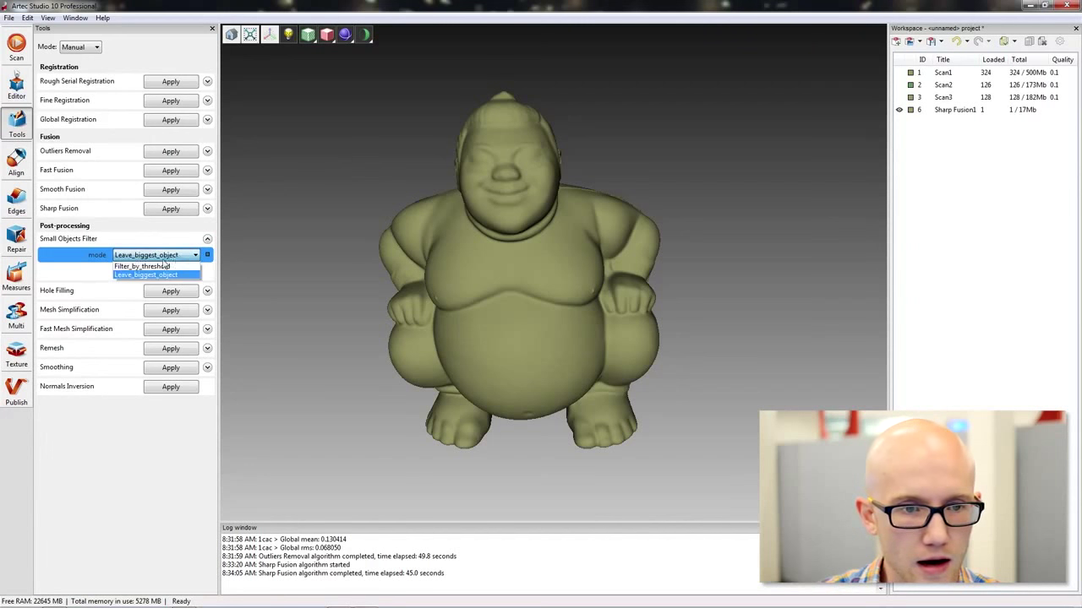
left_click(165, 266)
left_click(195, 256)
left_click(157, 277)
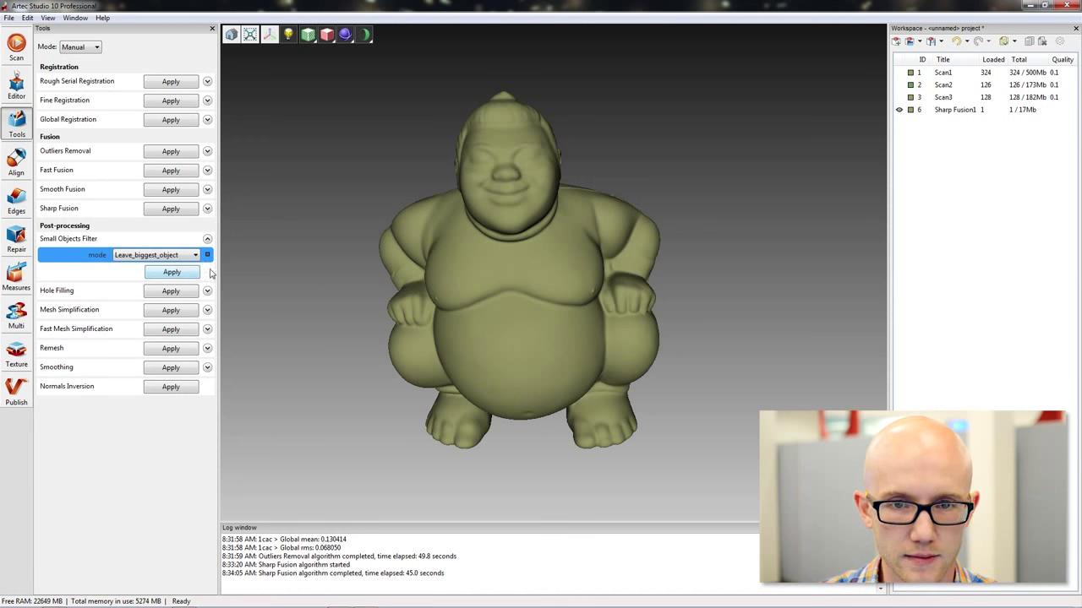
left_click_drag(525, 212, 602, 176)
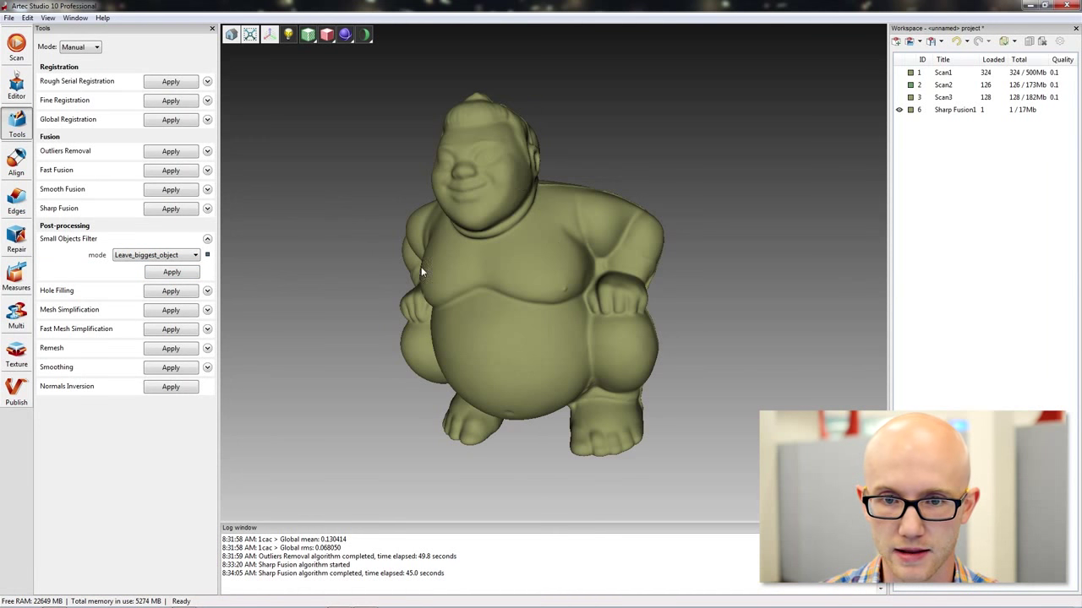
left_click_drag(421, 266, 537, 213)
left_click_drag(549, 260, 373, 234)
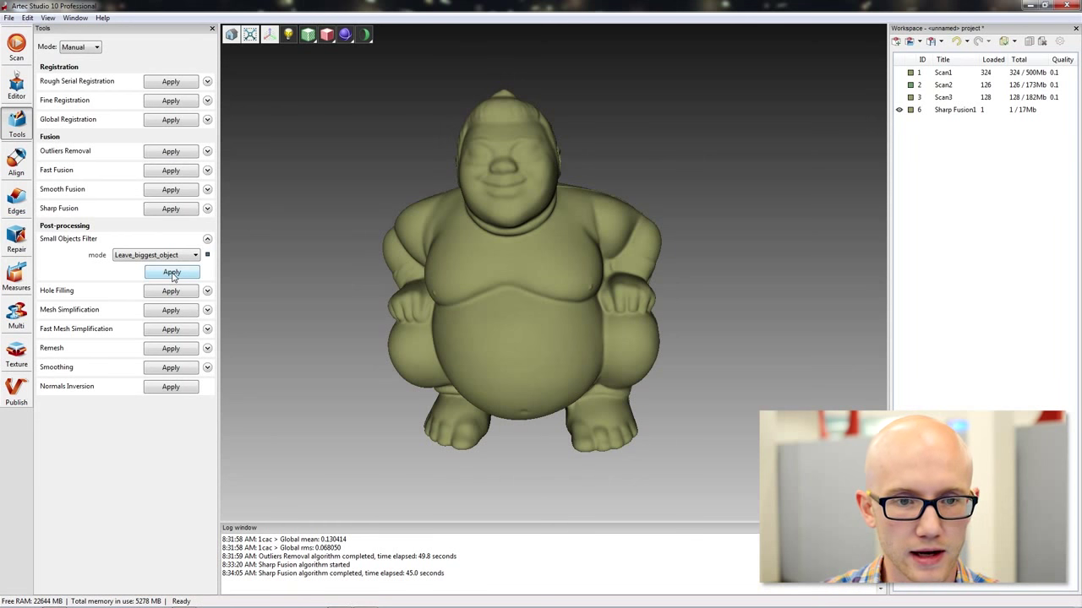
left_click(172, 272)
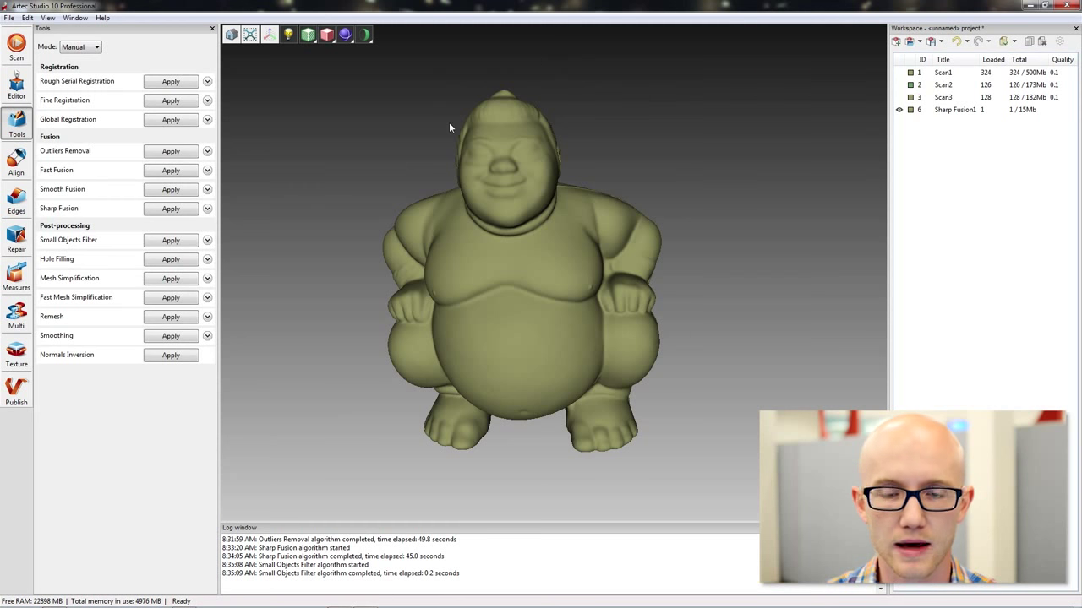
Select the Sharp Fusion1 model in the workspace and examine the hair knot on top of the statue's head
left_click_drag(495, 75, 672, 153)
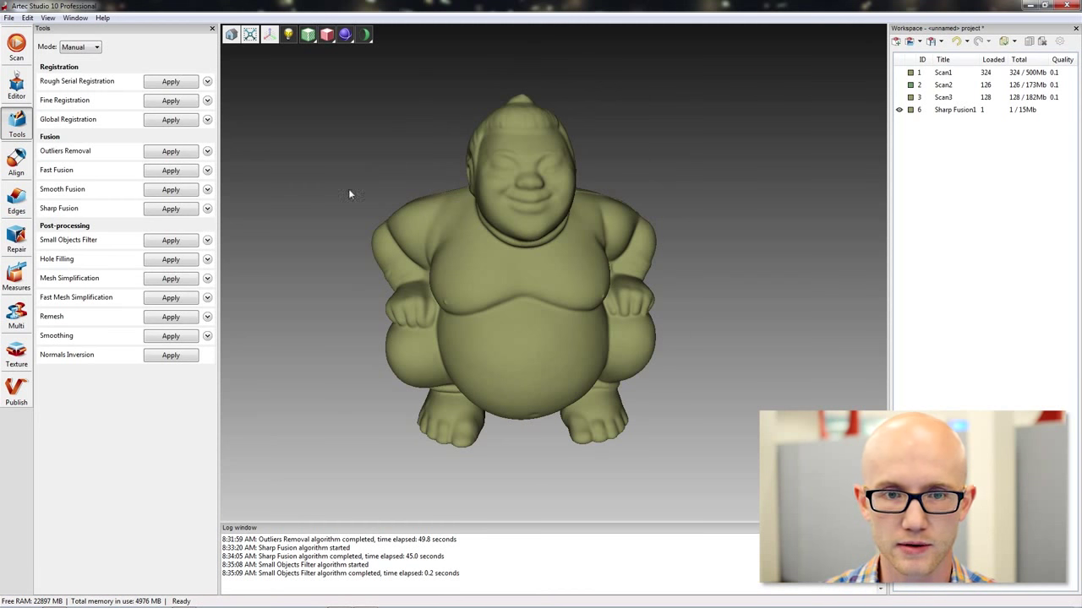
mouse_move(714, 112)
left_mouse_down()
mouse_move(681, 155)
mouse_move(656, 147)
left_mouse_up()
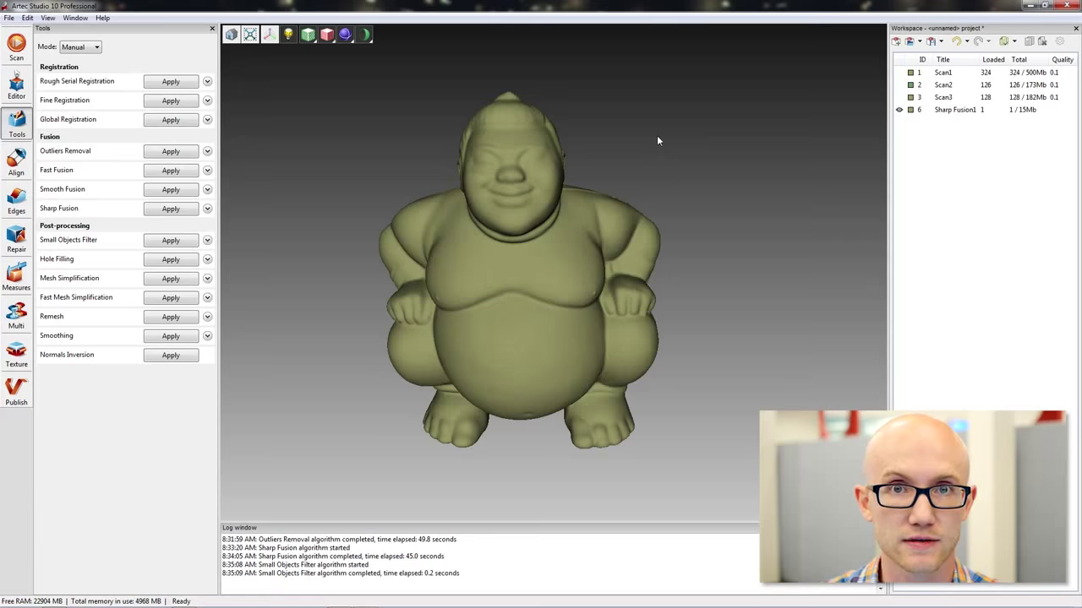
left_click(956, 112)
left_click_drag(837, 173, 653, 181)
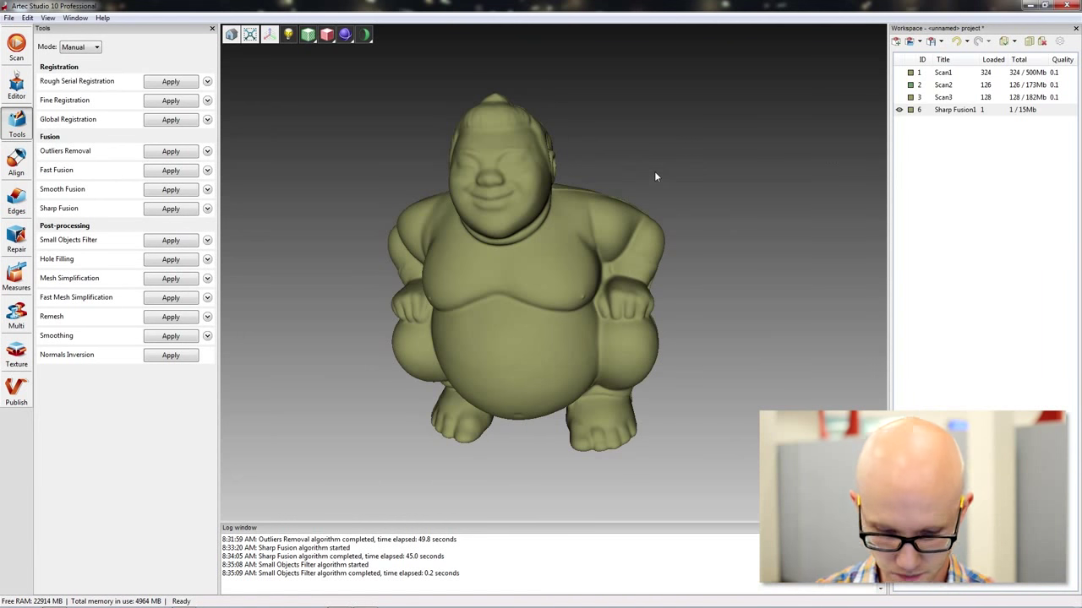
mouse_move(599, 212)
left_mouse_down()
mouse_move(616, 133)
mouse_move(718, 131)
left_mouse_up()
left_click_drag(747, 175, 710, 202)
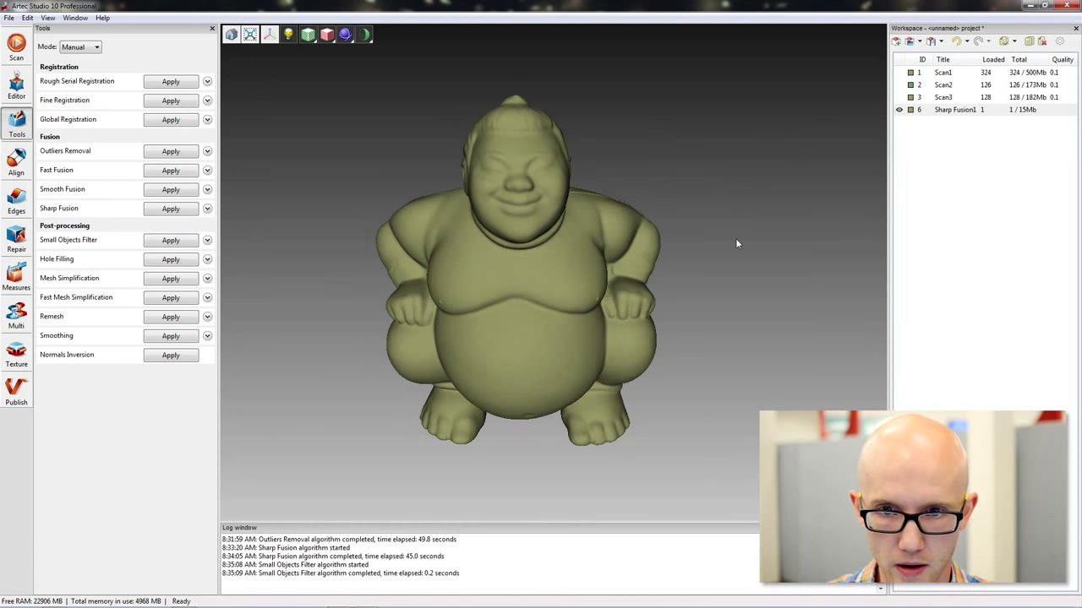
mouse_move(689, 184)
left_mouse_down()
mouse_move(637, 217)
mouse_move(490, 127)
mouse_move(640, 139)
mouse_move(539, 142)
mouse_move(669, 194)
mouse_move(705, 134)
left_mouse_up()
mouse_move(534, 135)
left_mouse_down()
mouse_move(585, 126)
mouse_move(600, 225)
mouse_move(493, 218)
mouse_move(511, 159)
mouse_move(623, 265)
mouse_move(583, 115)
mouse_move(571, 241)
left_mouse_up()
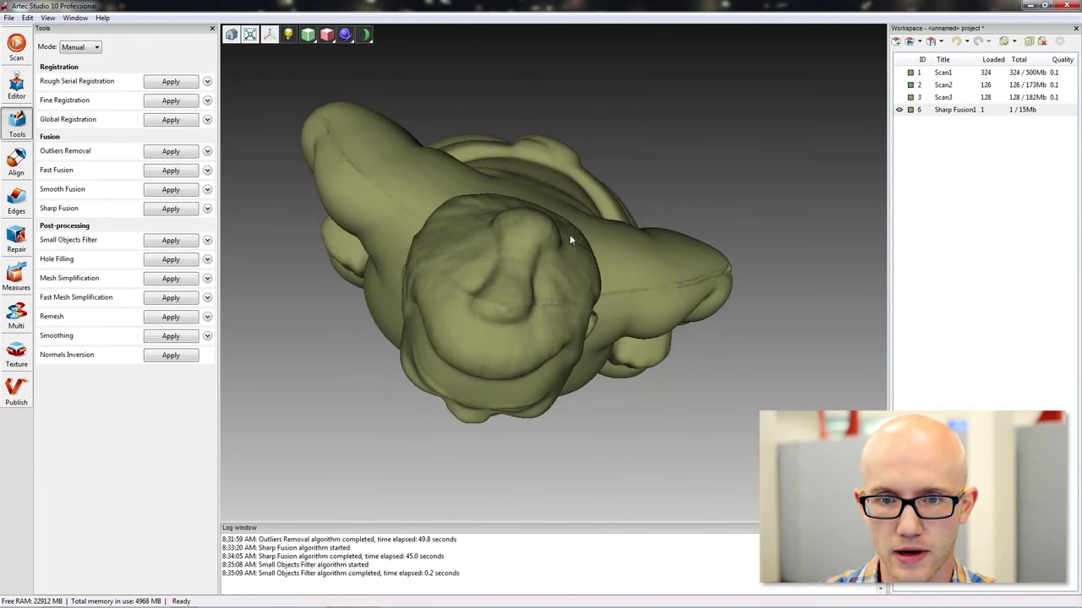
left_click_drag(503, 253, 705, 149)
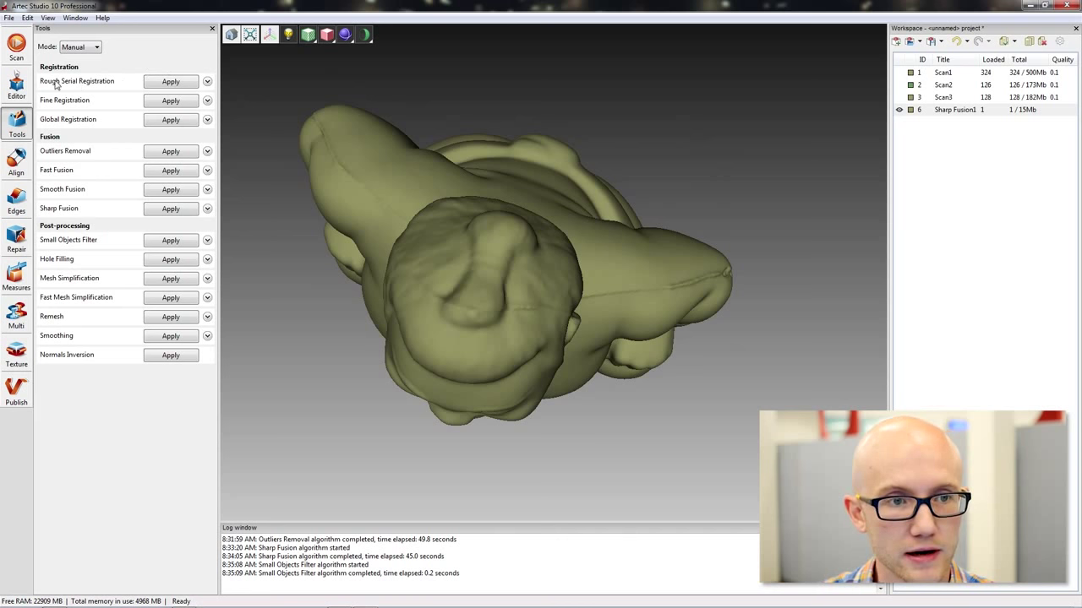
Start the Defeature Brush on the fused model and set its selection mode to 3D selection
left_click(16, 86)
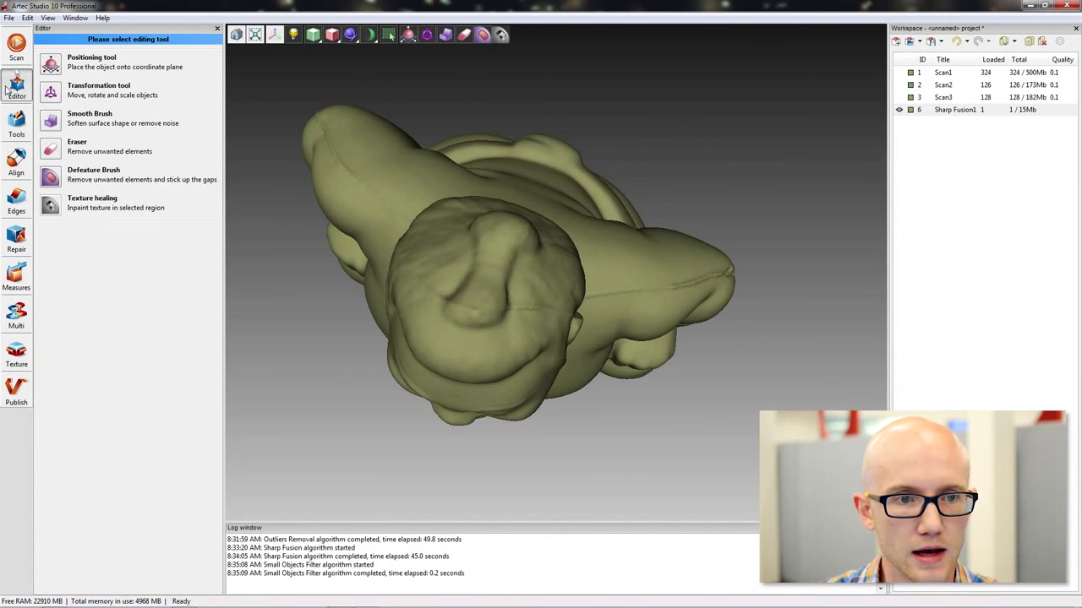
left_click(51, 177)
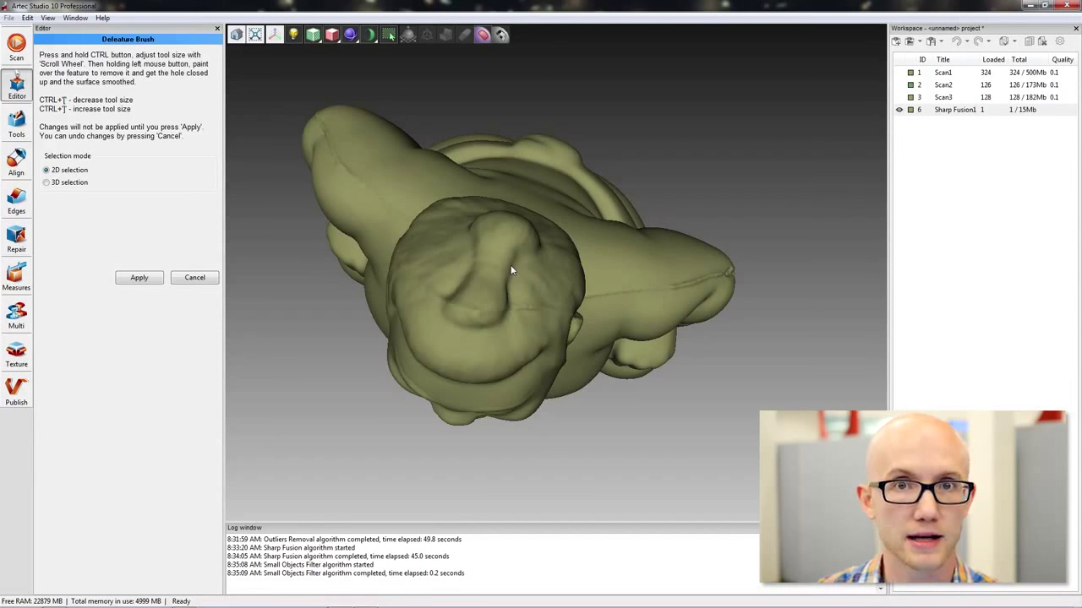
left_click(47, 183)
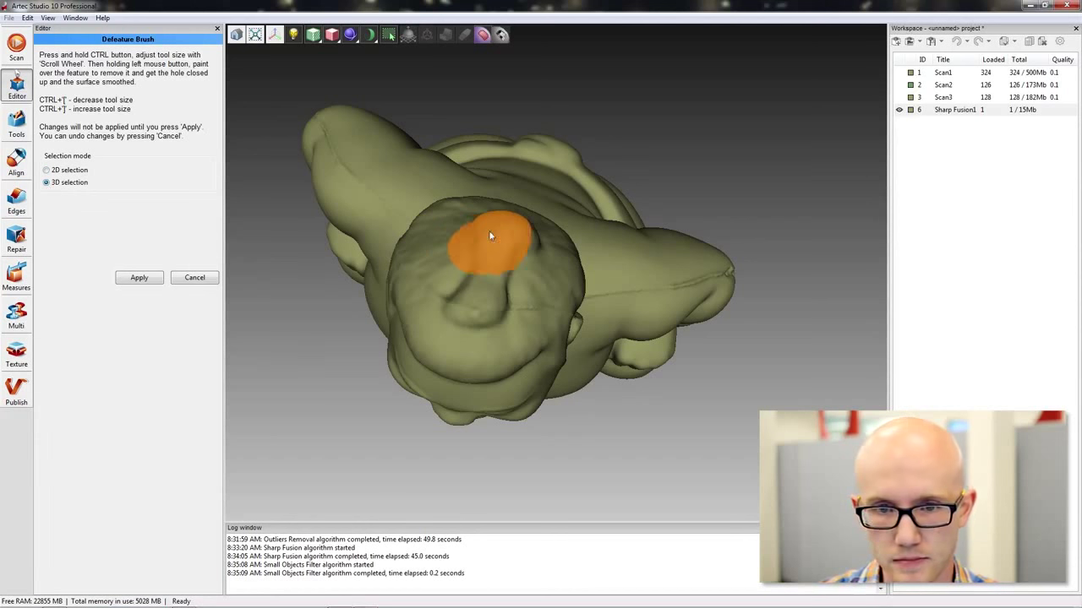
mouse_move(488, 230)
left_mouse_down("ctrl")
mouse_move(501, 229)
mouse_move(478, 278)
left_mouse_up("ctrl")
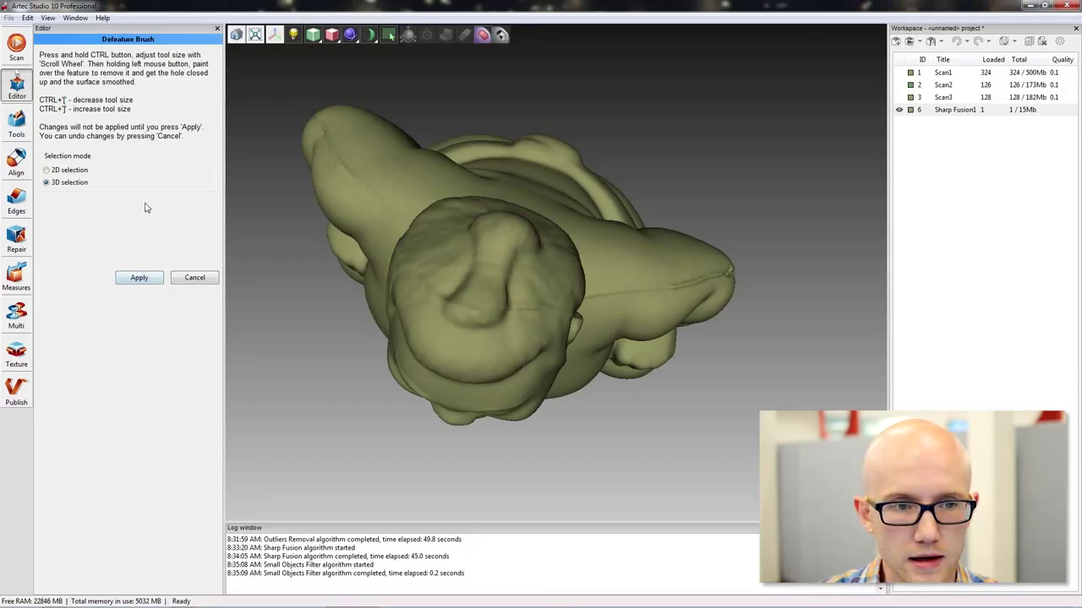
left_click(46, 170)
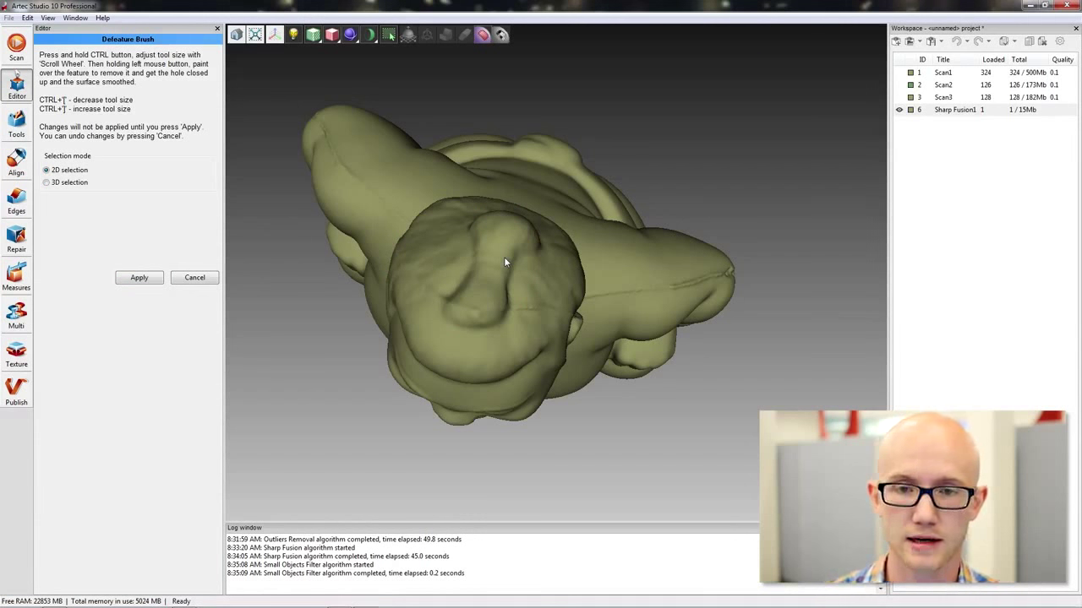
left_click(47, 183)
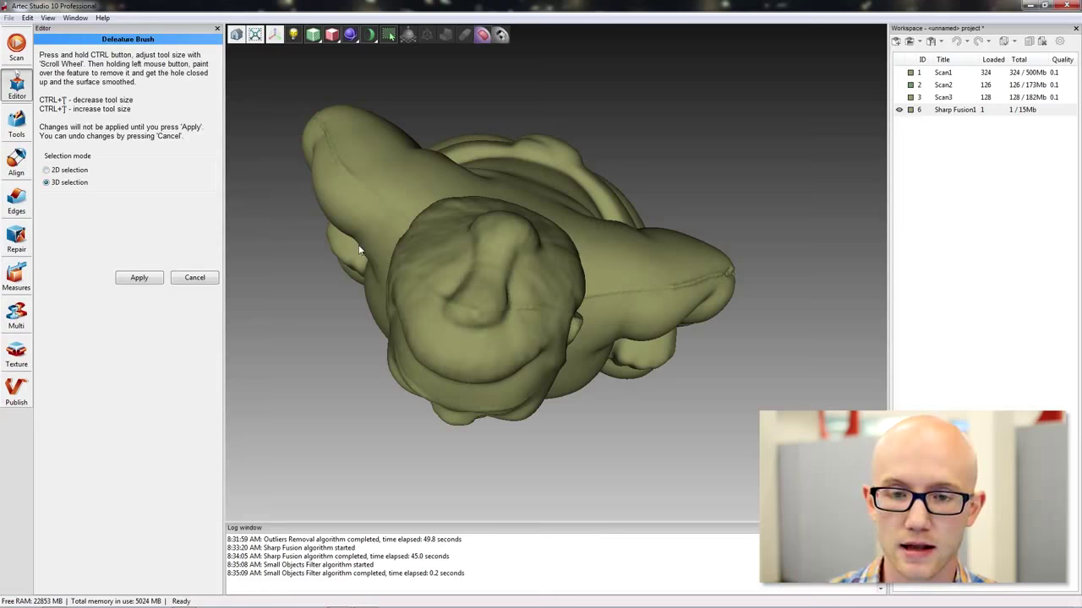
Adjust the Defeature Brush size and paint over the whole hair knot on top of the head to remove it
left_click(465, 282, "ctrl")
scroll(479, 292, "down", 2, "ctrl")
scroll(479, 292, "up", 2, "ctrl")
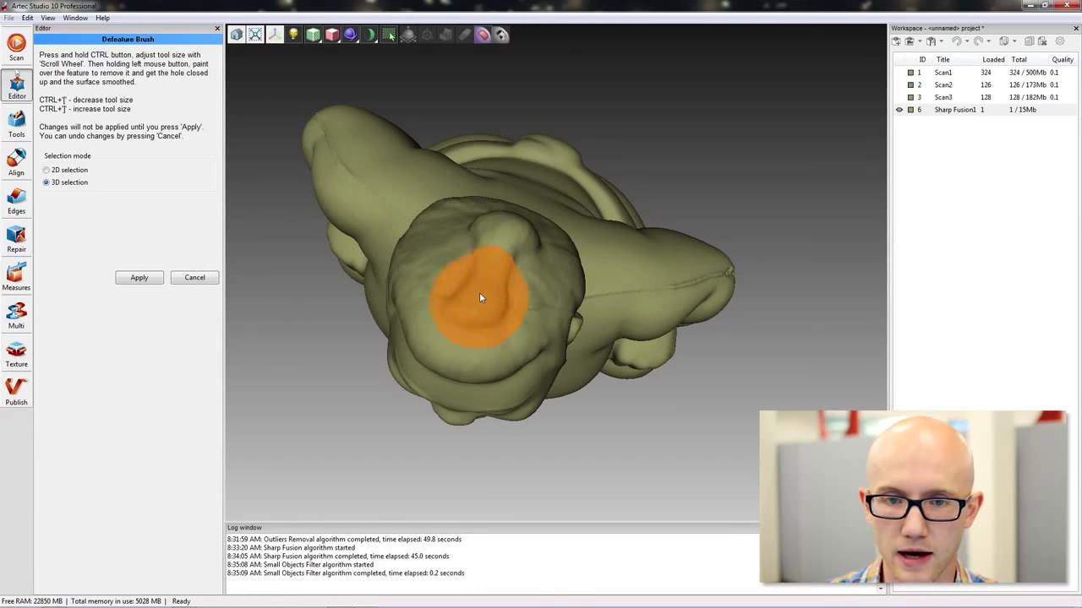
scroll(473, 301, "down", 2, "ctrl")
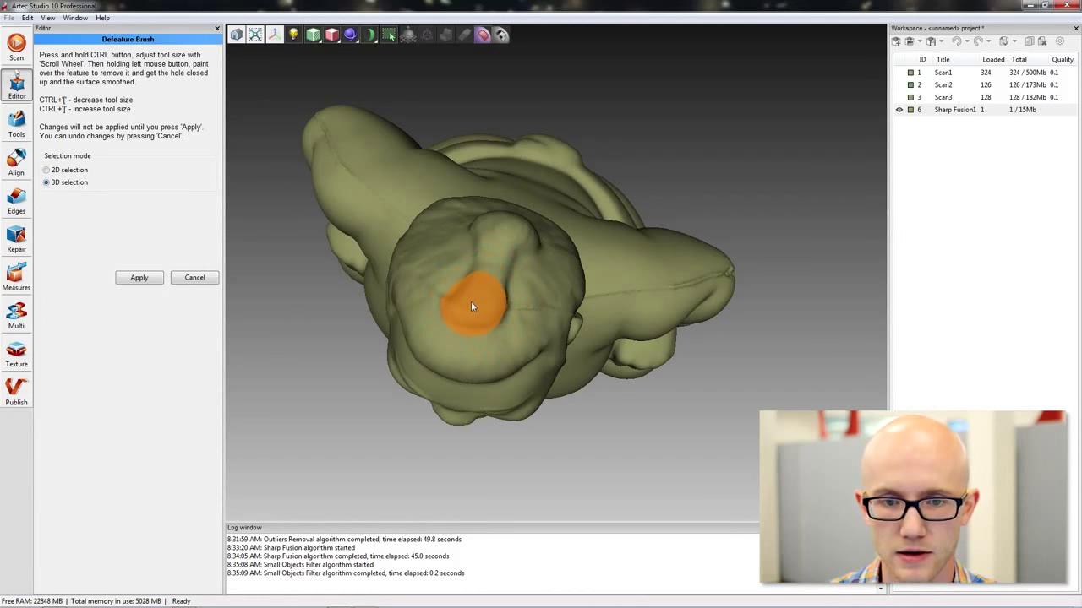
left_click_drag(465, 310, 480, 271, "ctrl")
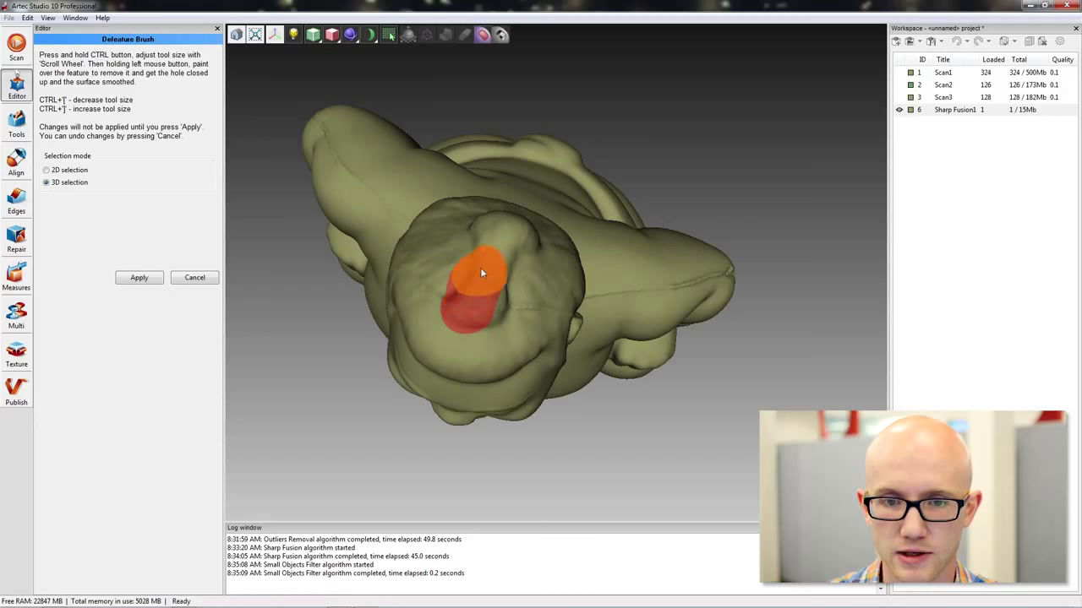
left_click_drag(521, 229, 495, 287, "ctrl")
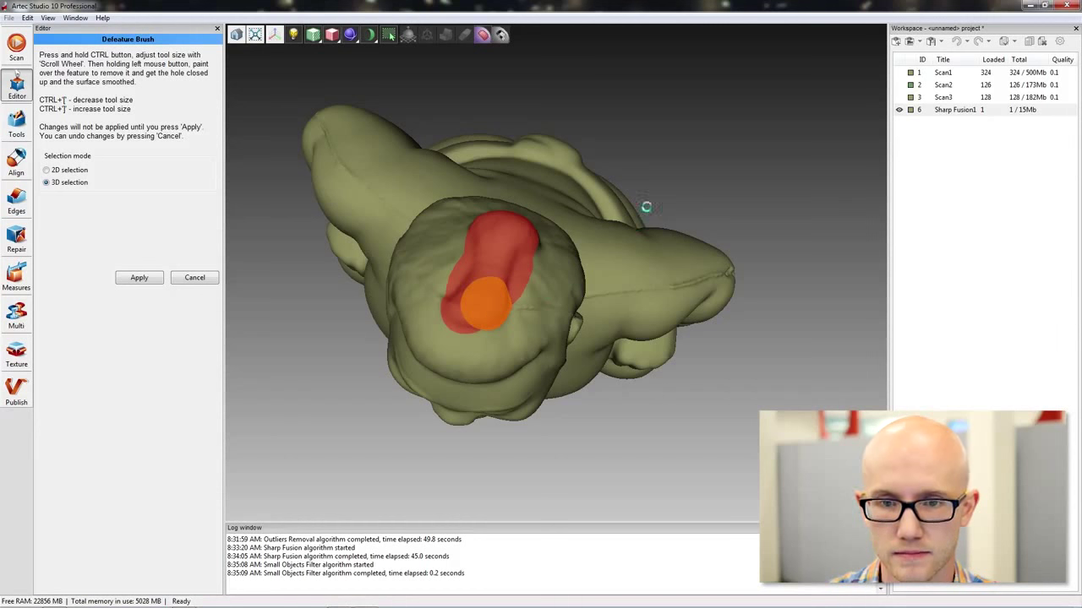
Paint over the remaining curved ridge beside the removed hair knot to smooth it away
mouse_move(691, 202)
left_mouse_down()
mouse_move(720, 161)
mouse_move(698, 229)
mouse_move(429, 349)
mouse_move(477, 352)
left_mouse_up()
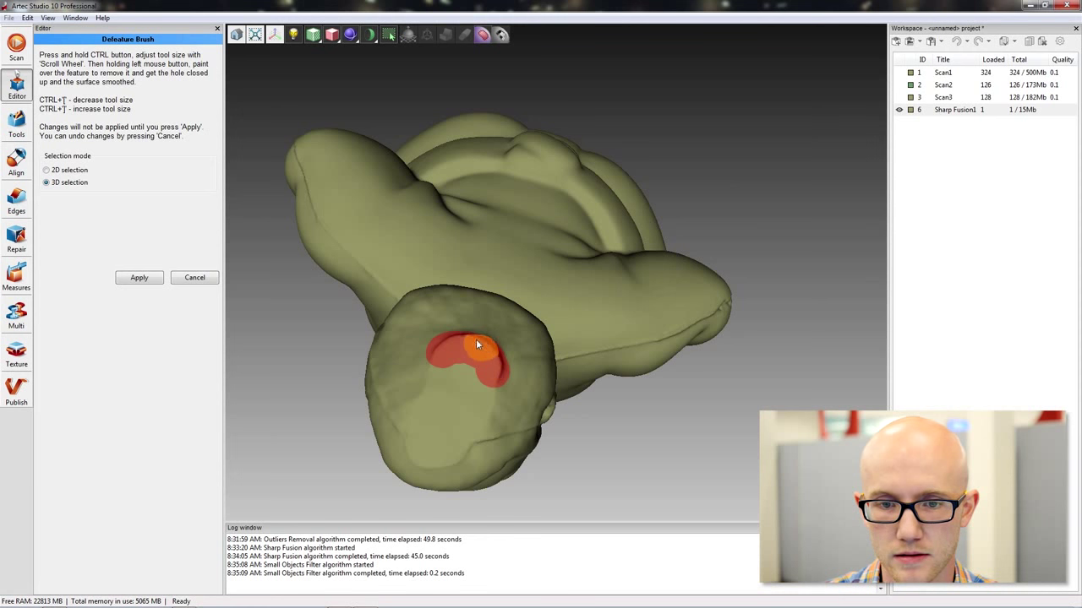
mouse_move(640, 449)
left_mouse_down()
mouse_move(652, 313)
mouse_move(720, 127)
mouse_move(711, 180)
left_mouse_up()
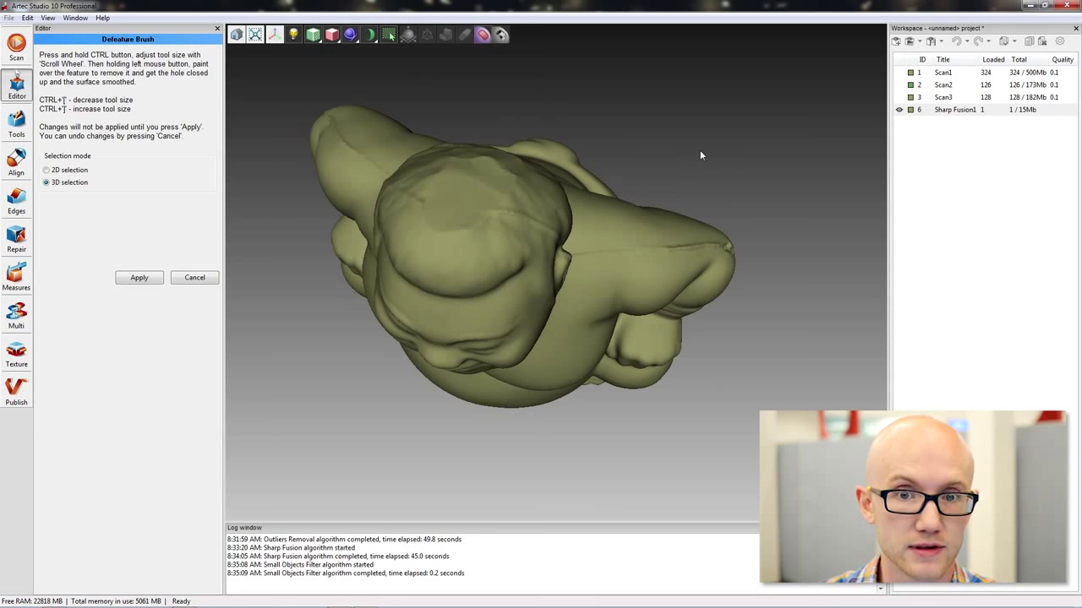
left_click_drag(570, 116, 615, 155)
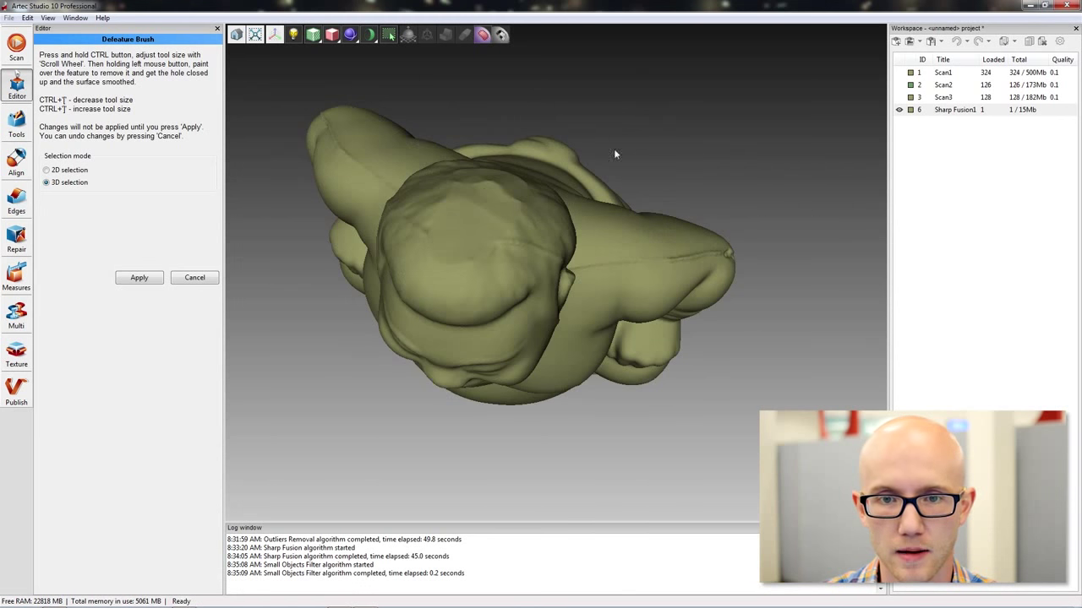
Apply the Defeature Brush removal of the hair knot and start the Smooth Brush on the fused model
left_click(139, 278)
left_click_drag(418, 186, 531, 229)
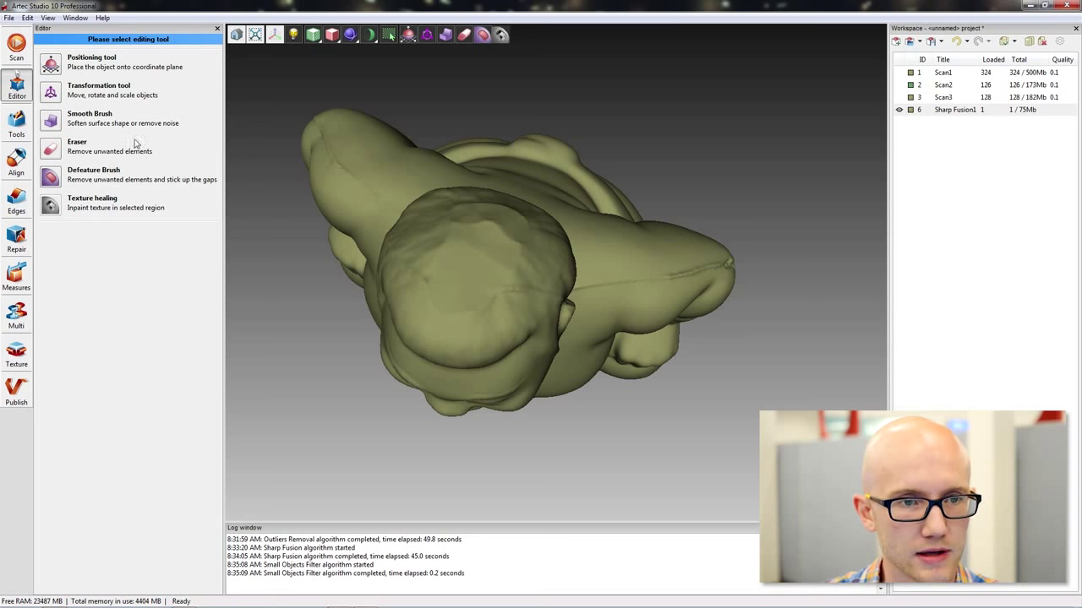
left_click(53, 122)
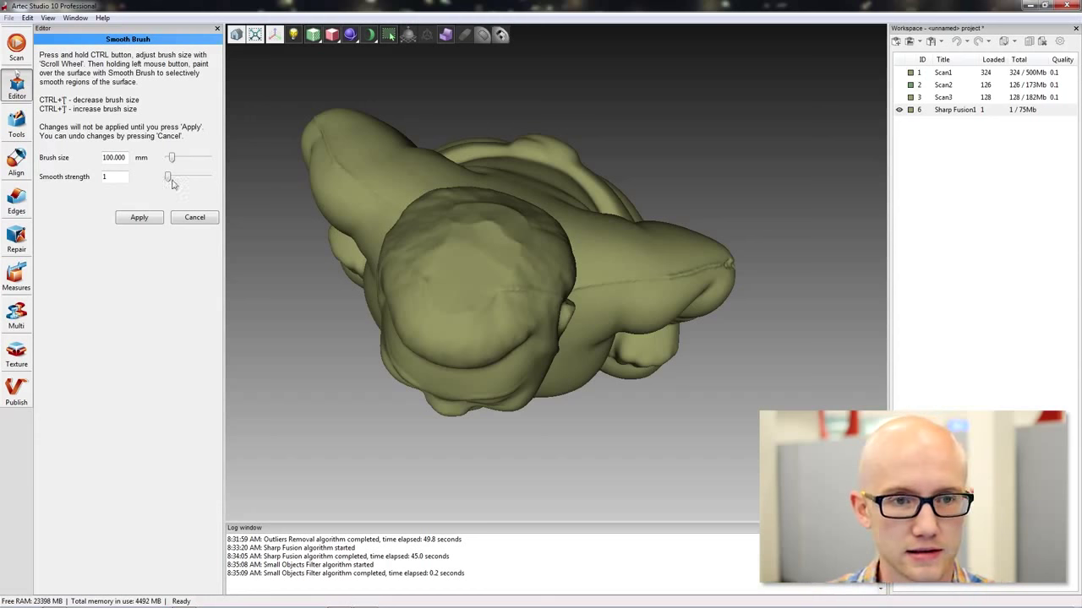
Reduce the Smooth Brush size to 7.249 mm at smooth strength 1 and soften the rough surface on top of the head
scroll(498, 257, "down", 4, "ctrl")
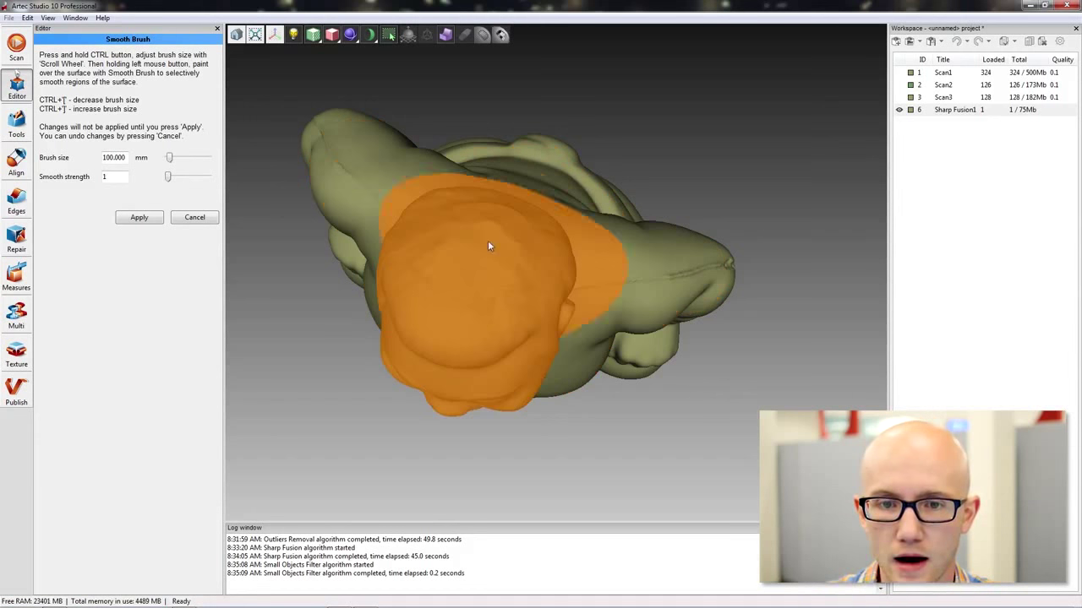
scroll(480, 224, "down", 6, "ctrl")
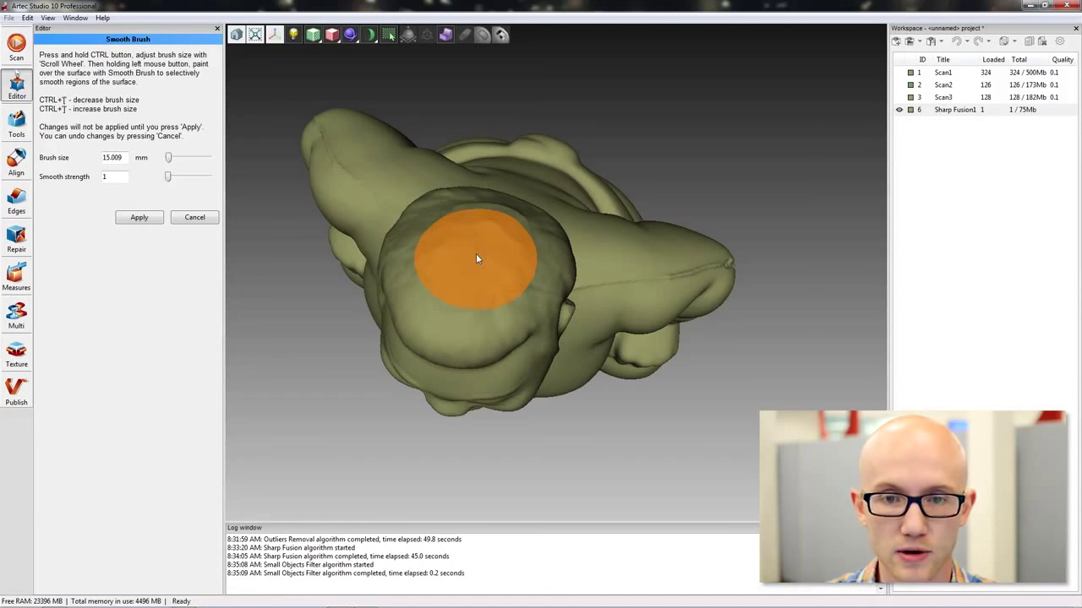
scroll(473, 260, "down", 1, "ctrl")
scroll(474, 260, "up", 3, "ctrl")
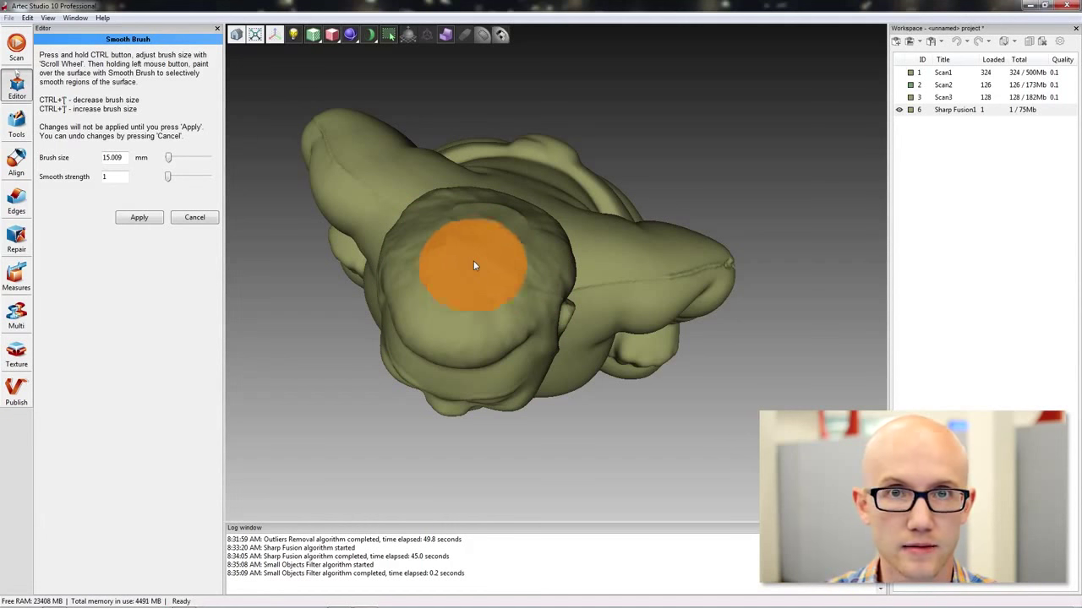
scroll(473, 260, "down", 3, "ctrl")
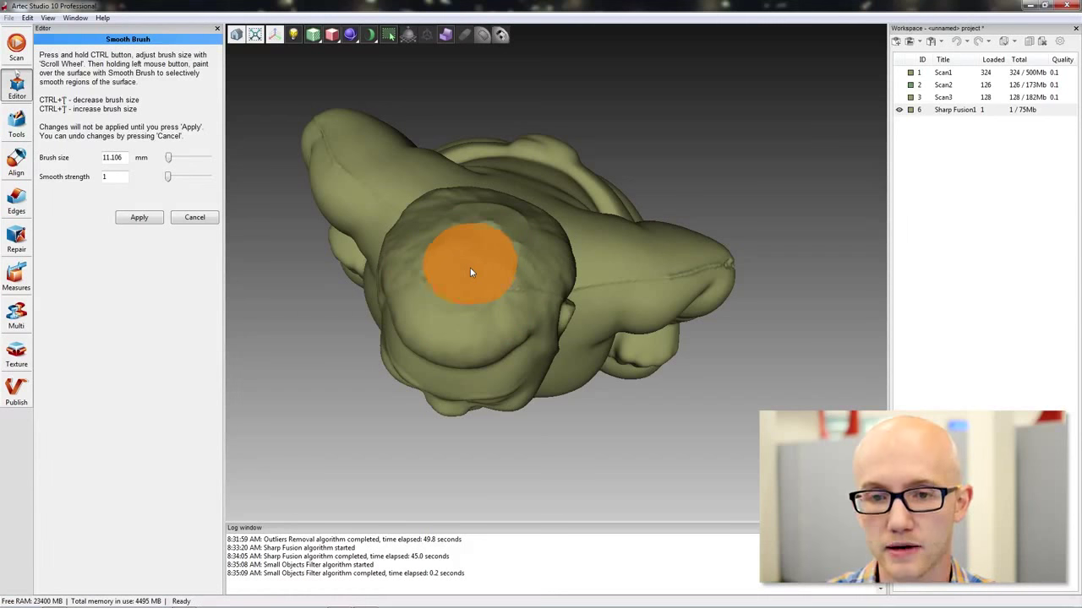
scroll(470, 256, "down", 2, "ctrl")
scroll(479, 278, "down", 3, "ctrl")
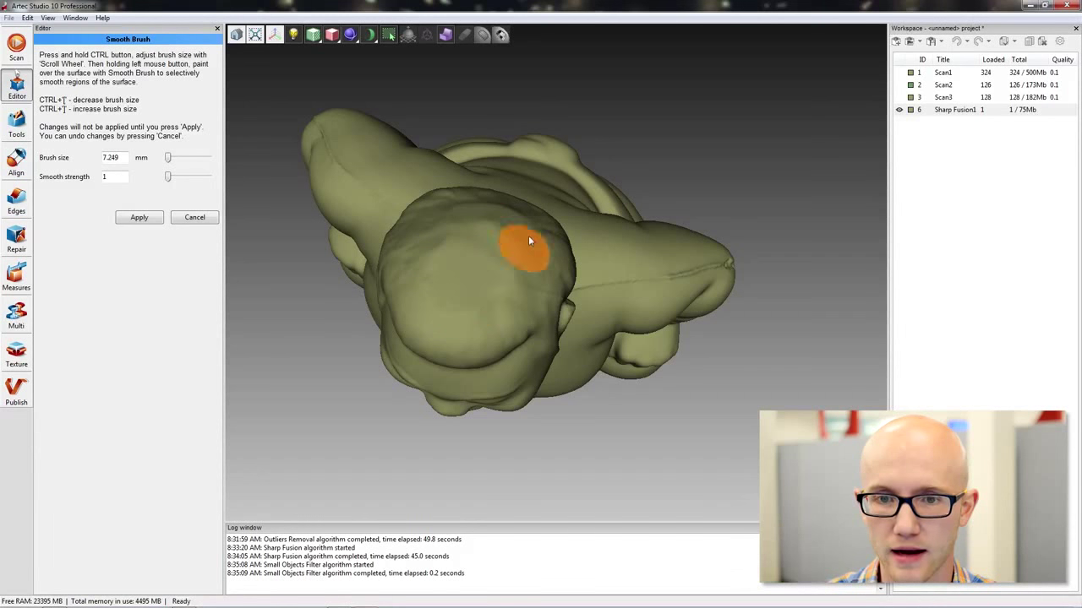
Soften the statue's facial features and the remaining rough areas of the crown with the Smooth Brush, and apply the smoothing
mouse_move(672, 493)
left_mouse_down()
mouse_move(553, 406)
mouse_move(442, 448)
mouse_move(681, 175)
mouse_move(687, 107)
mouse_move(580, 137)
left_mouse_up()
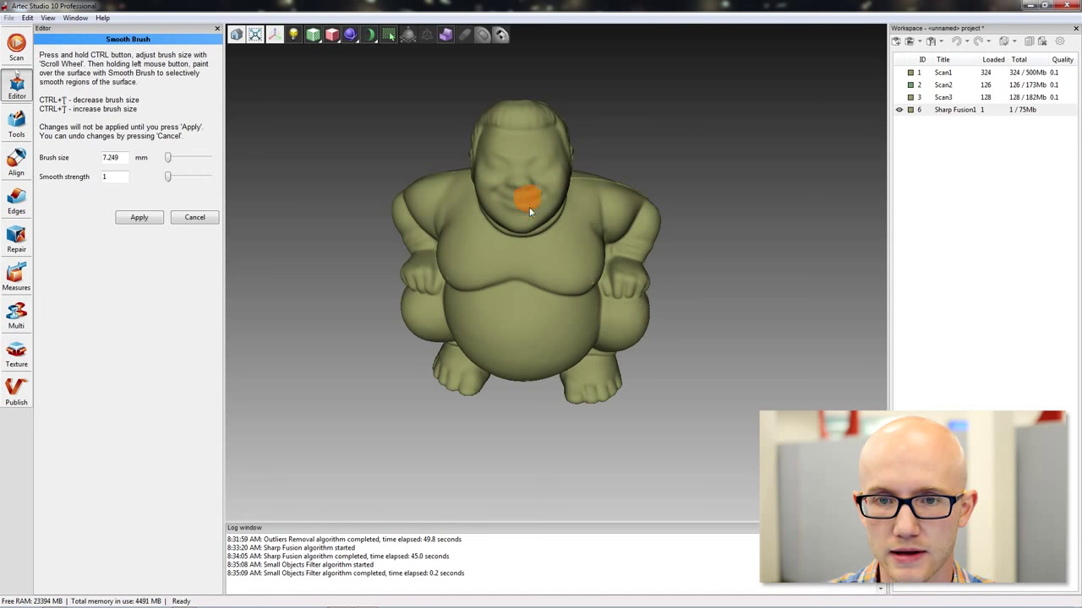
mouse_move(539, 188)
left_mouse_down()
mouse_move(503, 150)
mouse_move(535, 185)
mouse_move(520, 158)
mouse_move(516, 170)
mouse_move(648, 156)
mouse_move(430, 210)
mouse_move(628, 191)
left_mouse_up()
left_click_drag(634, 106, 517, 327)
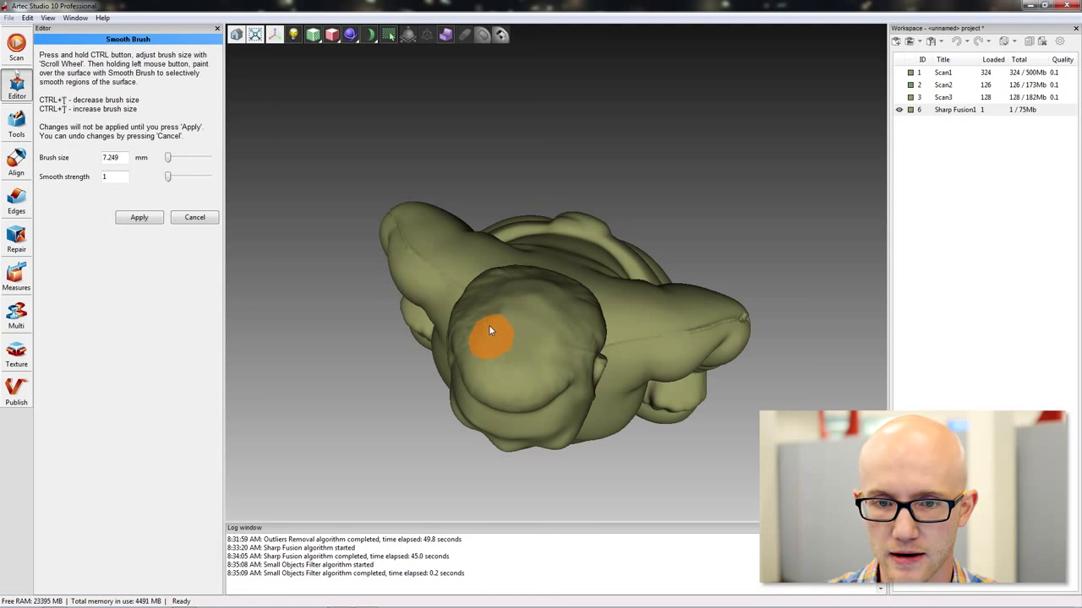
left_click_drag(555, 325, 567, 303)
left_click_drag(724, 240, 631, 219)
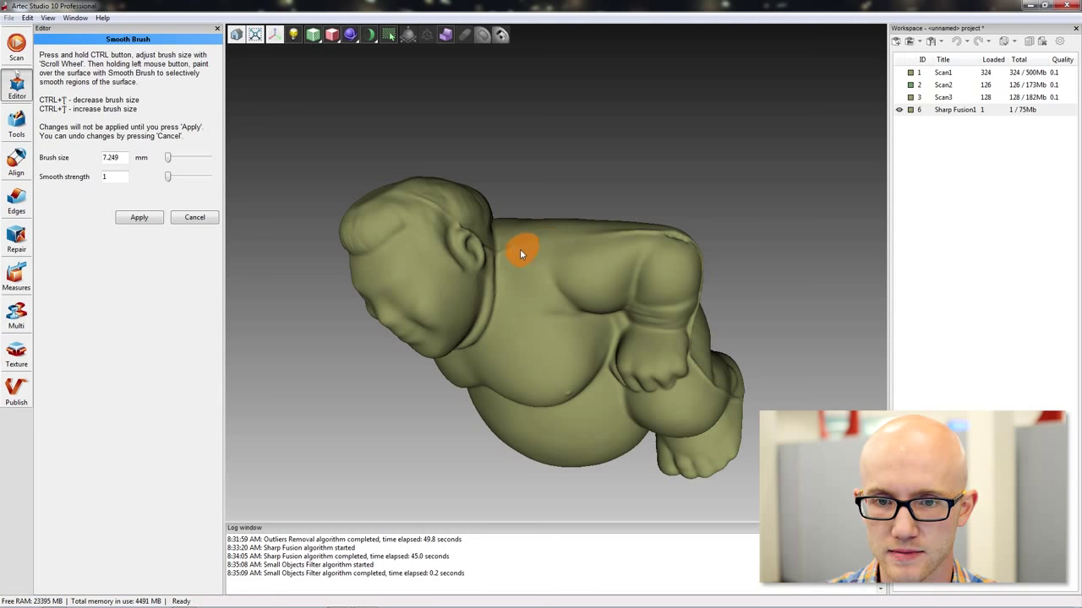
left_click_drag(791, 146, 598, 131)
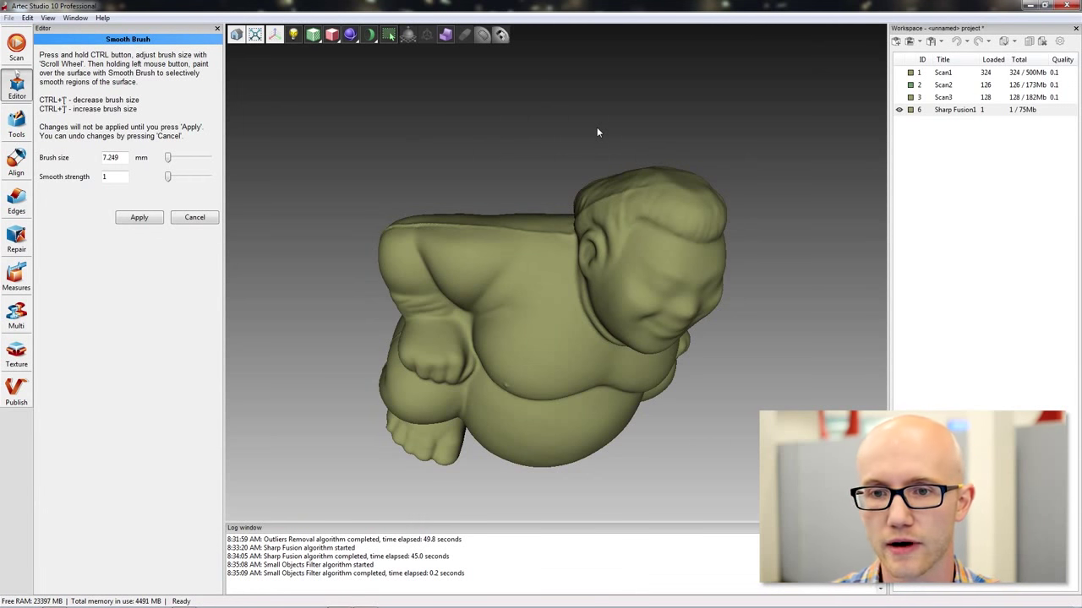
left_click_drag(596, 132, 545, 154)
mouse_move(739, 147)
left_mouse_down()
mouse_move(659, 186)
mouse_move(627, 156)
mouse_move(527, 166)
mouse_move(617, 119)
mouse_move(753, 154)
mouse_move(534, 278)
mouse_move(460, 296)
left_mouse_up()
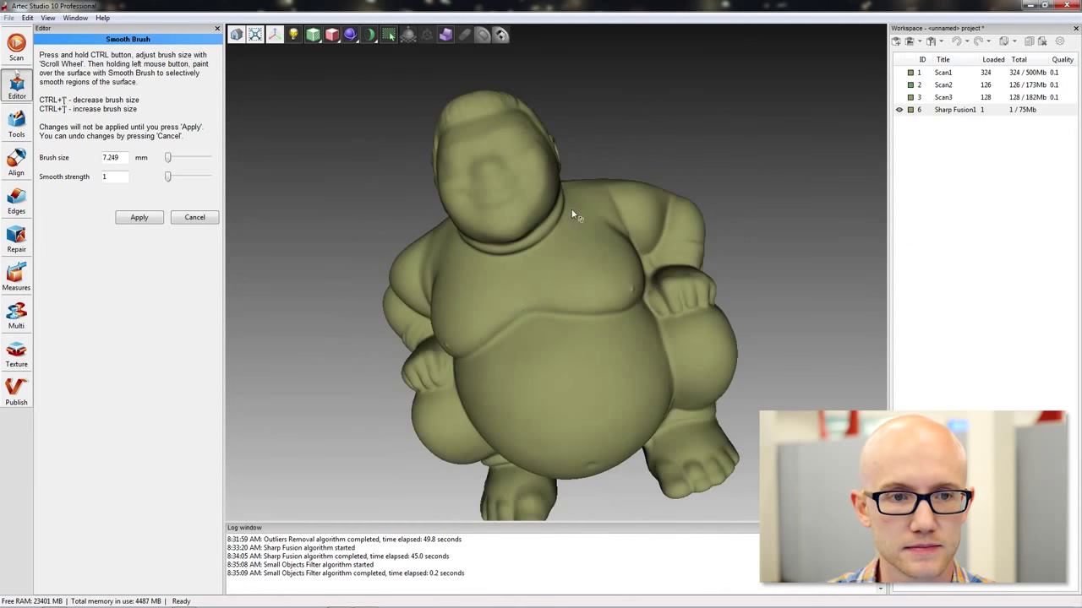
left_click_drag(572, 215, 507, 254)
left_click(142, 222)
Undo the applied Smooth Brush and Defeature Brush edits, and check the statue's head and front
mouse_move(309, 246)
left_mouse_down()
mouse_move(389, 299)
mouse_move(650, 143)
mouse_move(618, 183)
left_mouse_up()
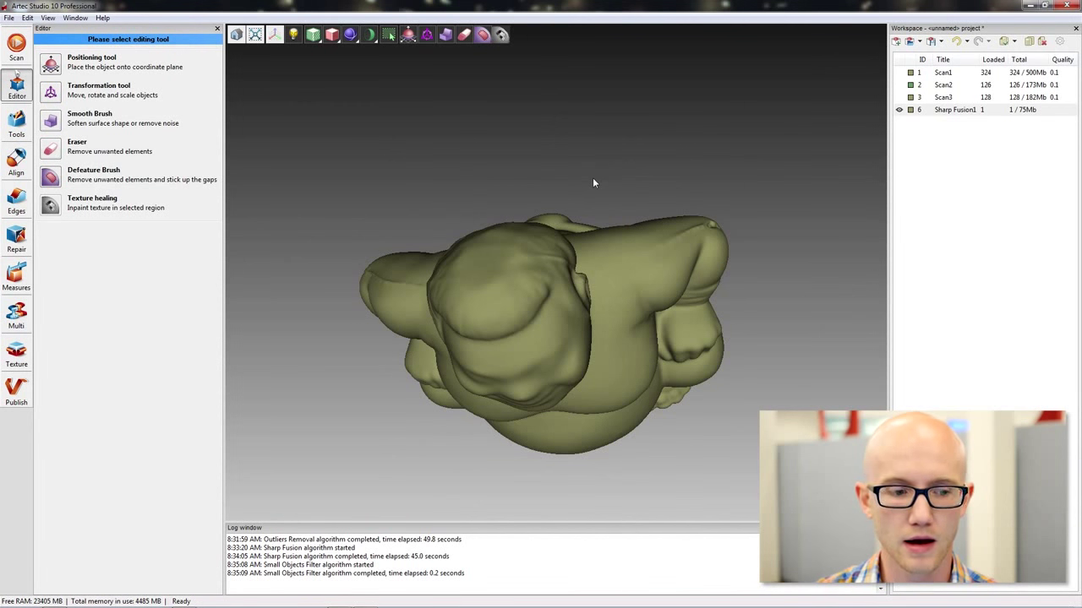
key("ctrl+z")
mouse_move(586, 145)
left_mouse_down()
mouse_move(398, 173)
mouse_move(628, 250)
left_mouse_up()
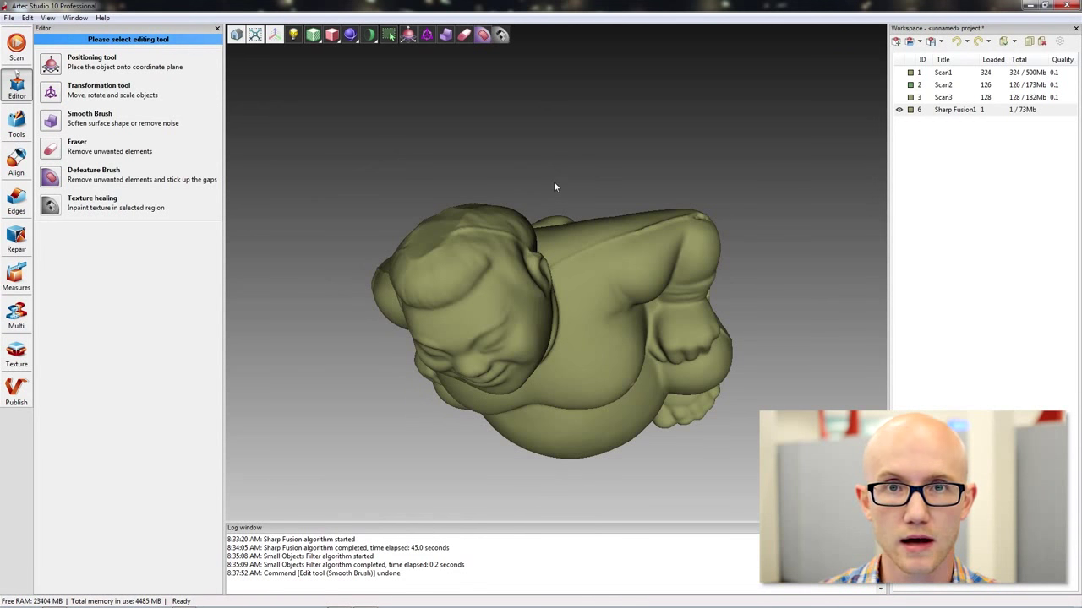
key("ctrl+z")
mouse_move(483, 150)
left_mouse_down()
mouse_move(490, 357)
mouse_move(422, 242)
mouse_move(718, 293)
mouse_move(589, 181)
mouse_move(532, 242)
left_mouse_up()
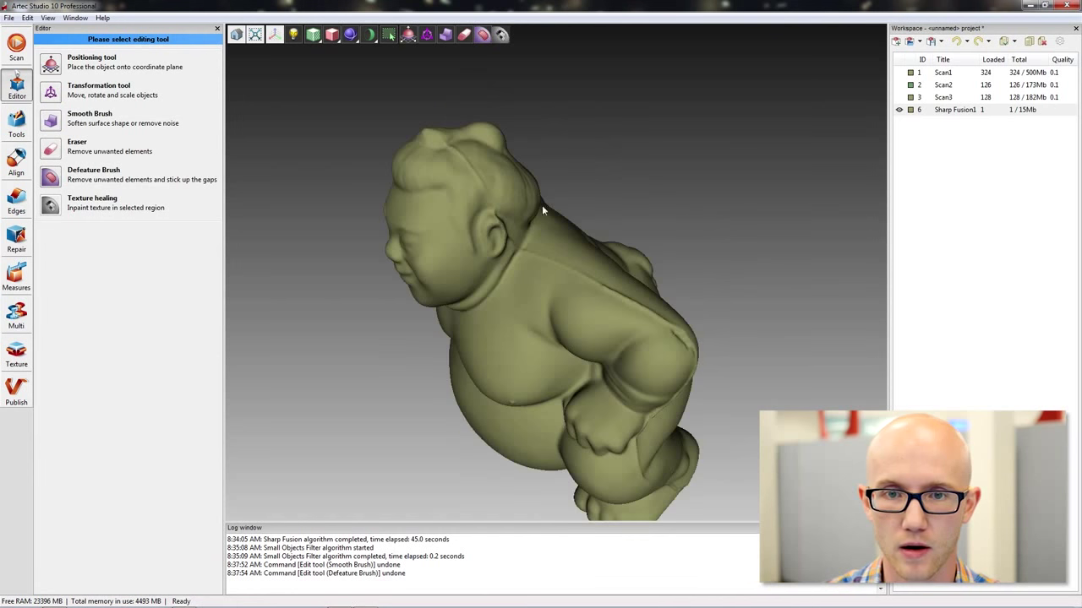
mouse_move(550, 200)
left_mouse_down()
mouse_move(650, 200)
mouse_move(659, 167)
mouse_move(739, 333)
mouse_move(746, 296)
mouse_move(705, 273)
mouse_move(721, 261)
mouse_move(582, 131)
left_mouse_up()
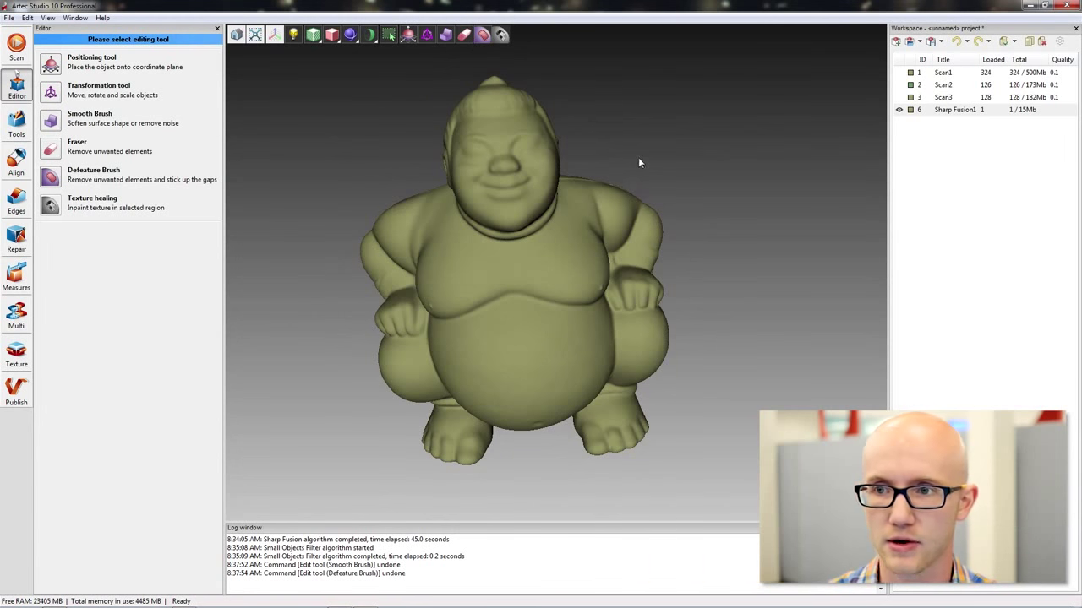
left_click_drag(698, 142, 689, 154)
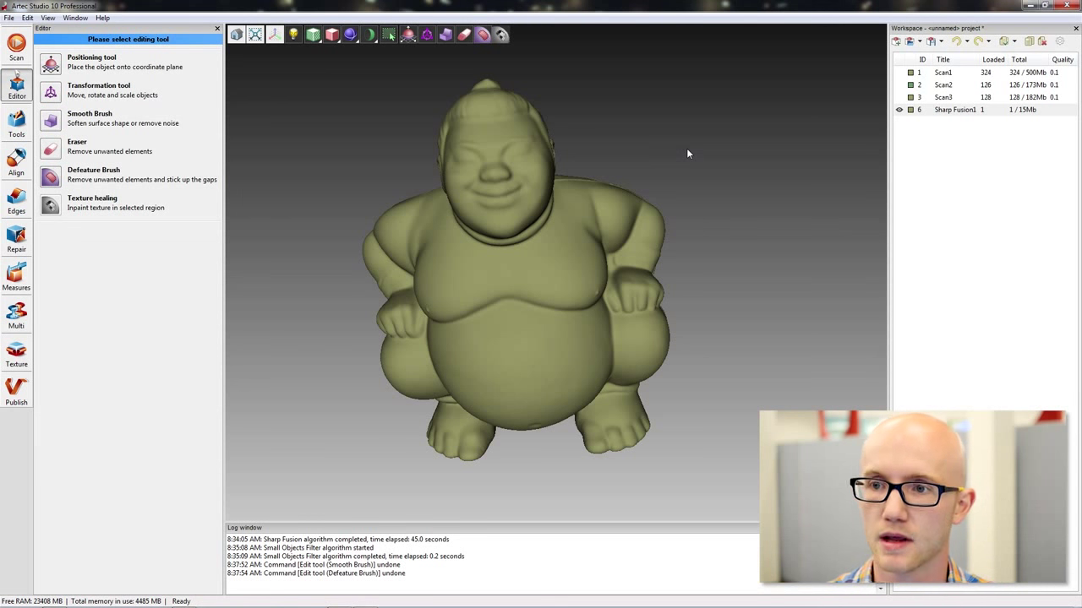
Look up the polygon count of the Sharp Fusion1 model in its properties and return to the scan list
left_click(971, 111)
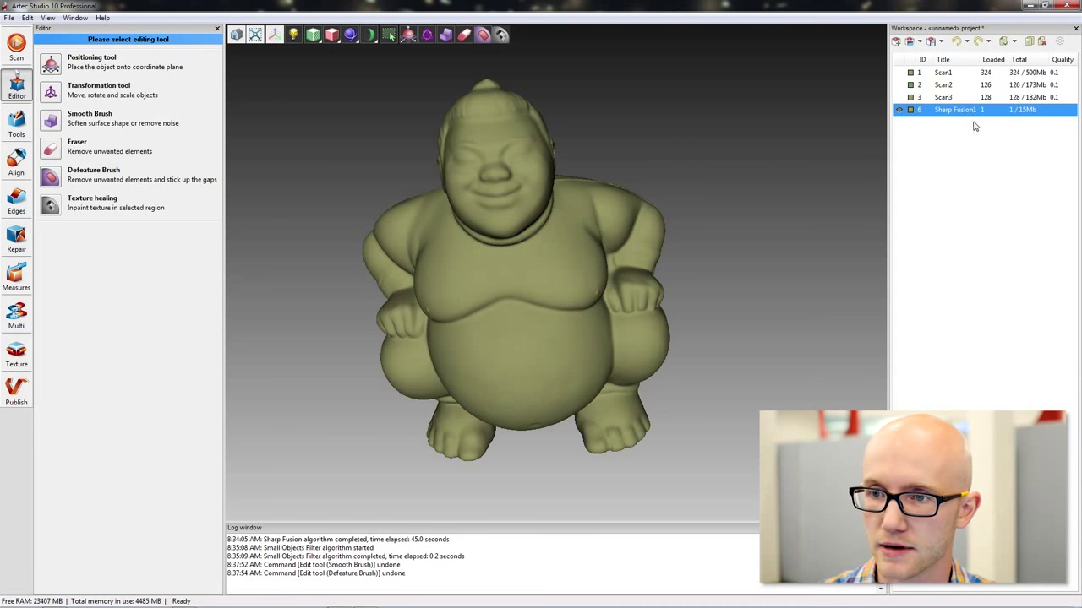
double_click(959, 110)
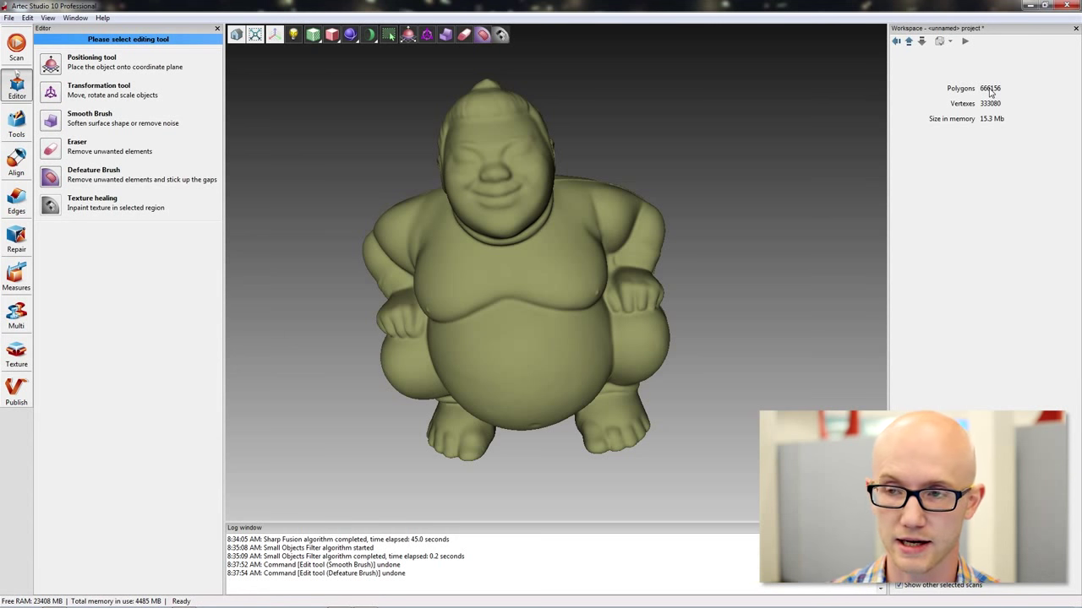
left_click(895, 41)
left_click_drag(811, 101, 674, 111)
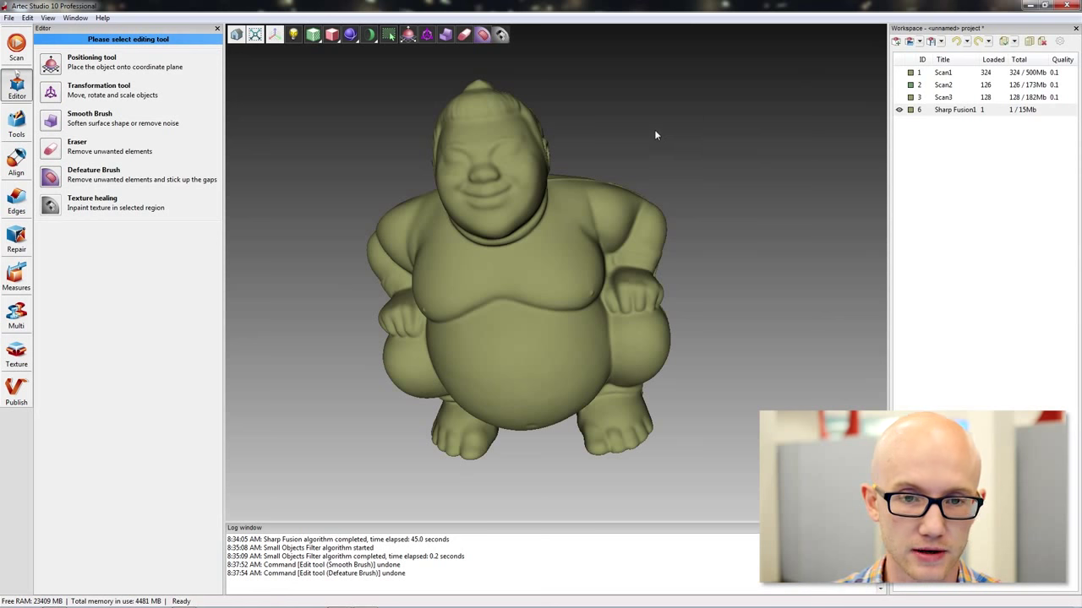
left_click_drag(333, 188, 321, 162)
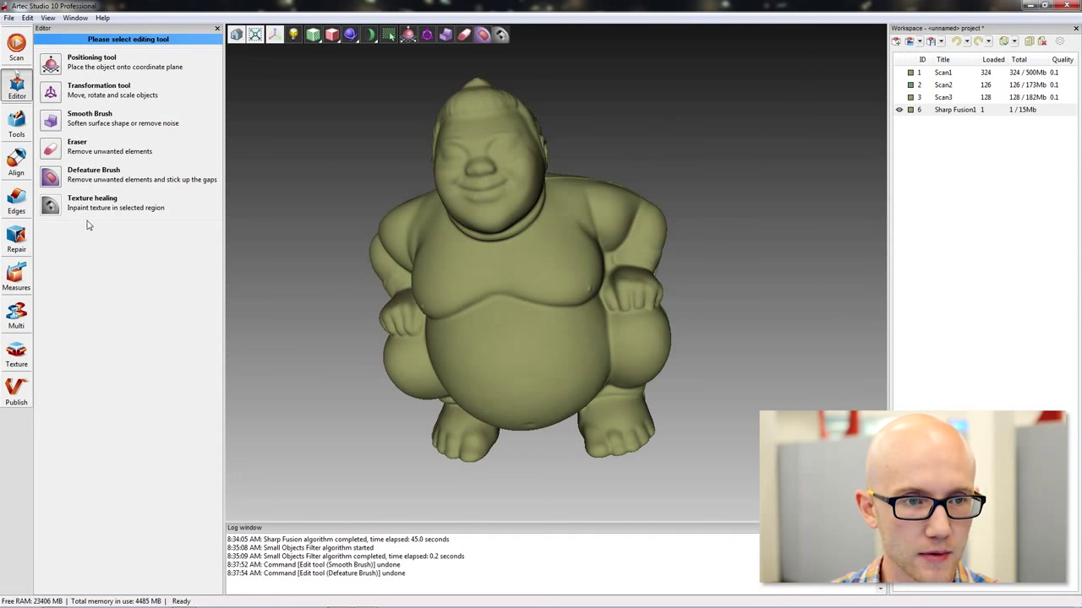
Open the Mesh Simplification settings and review the stop condition options, keeping Accuracy
left_click(16, 125)
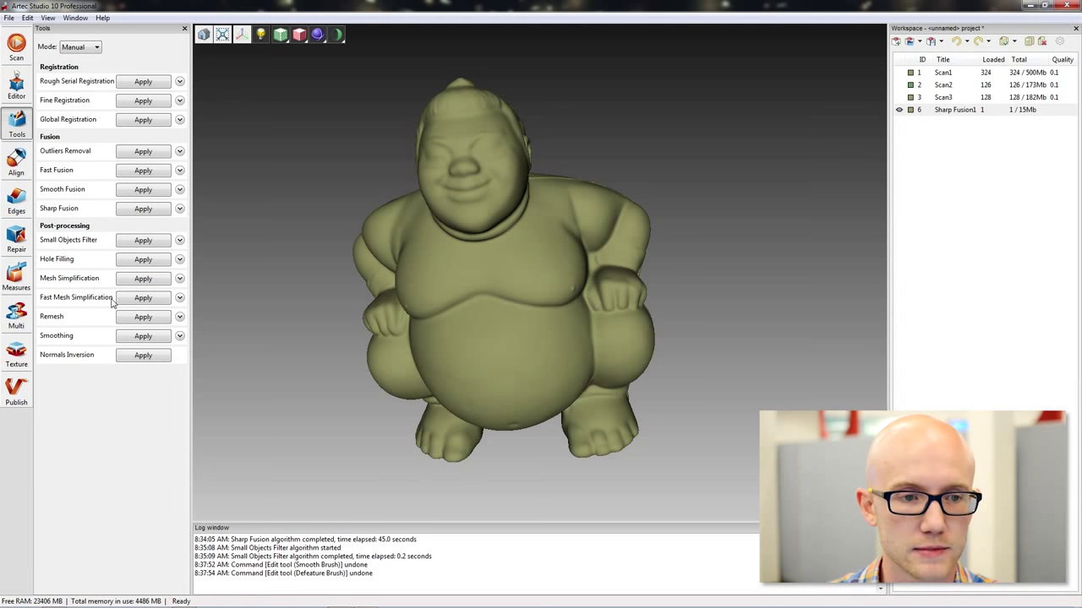
left_click(179, 279)
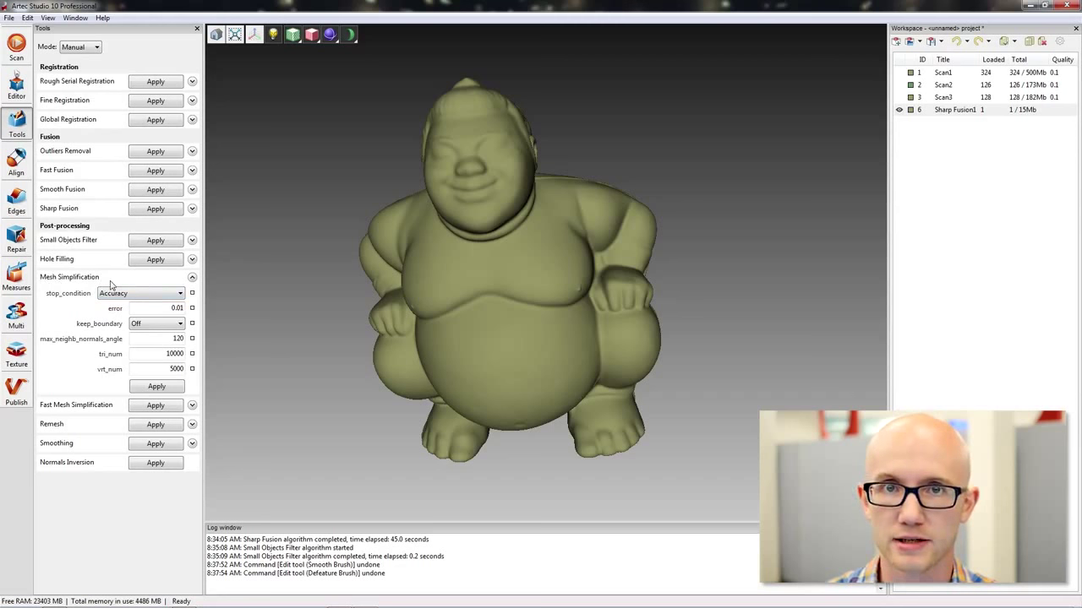
left_click(173, 295)
left_click(117, 305)
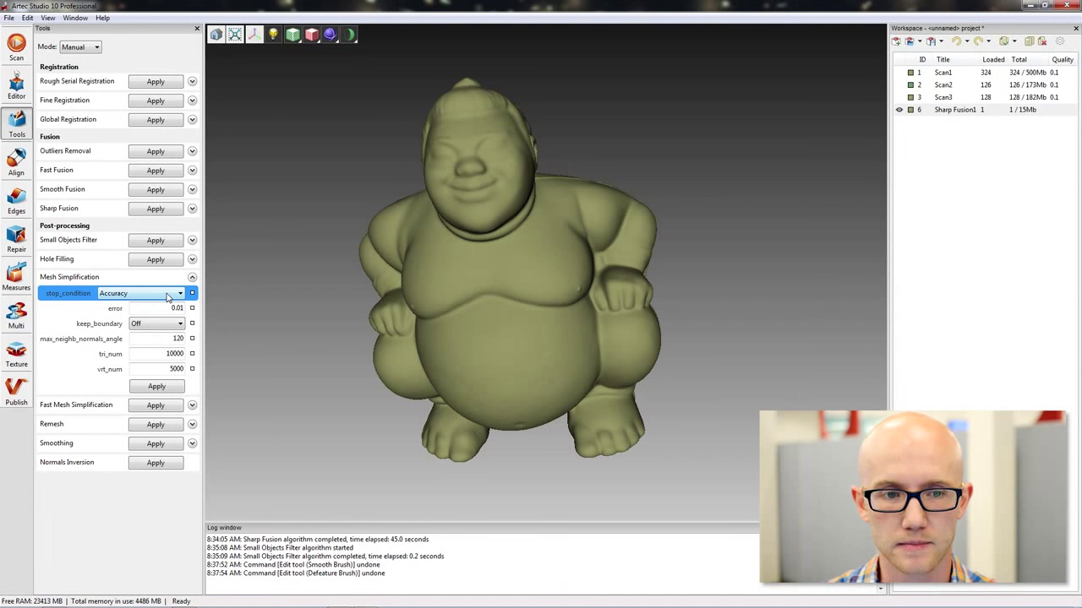
mouse_move(297, 292)
left_mouse_down()
mouse_move(318, 327)
mouse_move(710, 267)
left_mouse_up()
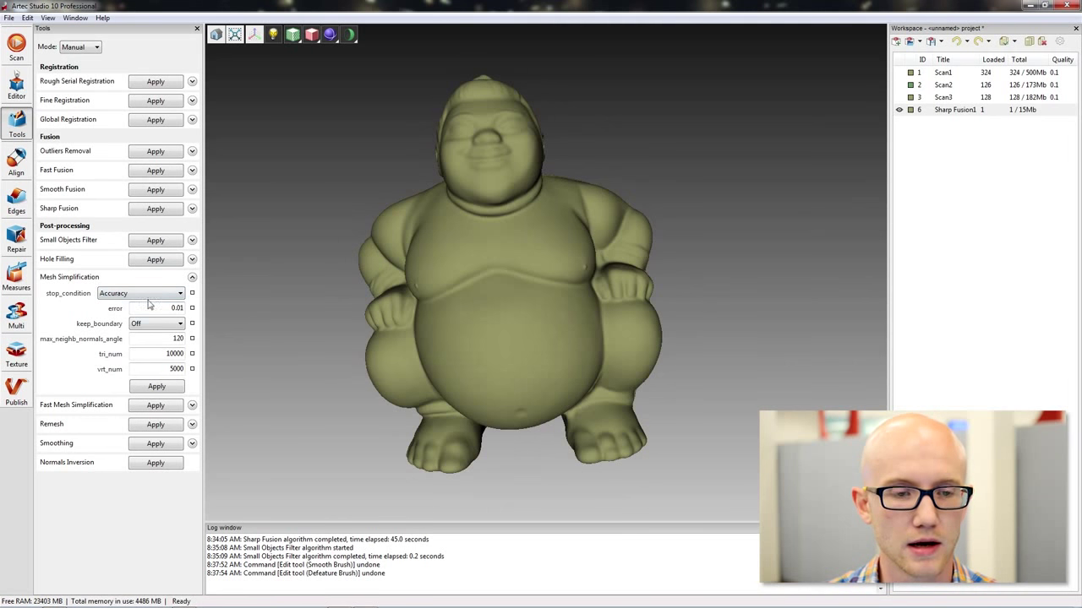
left_click_drag(214, 307, 446, 101)
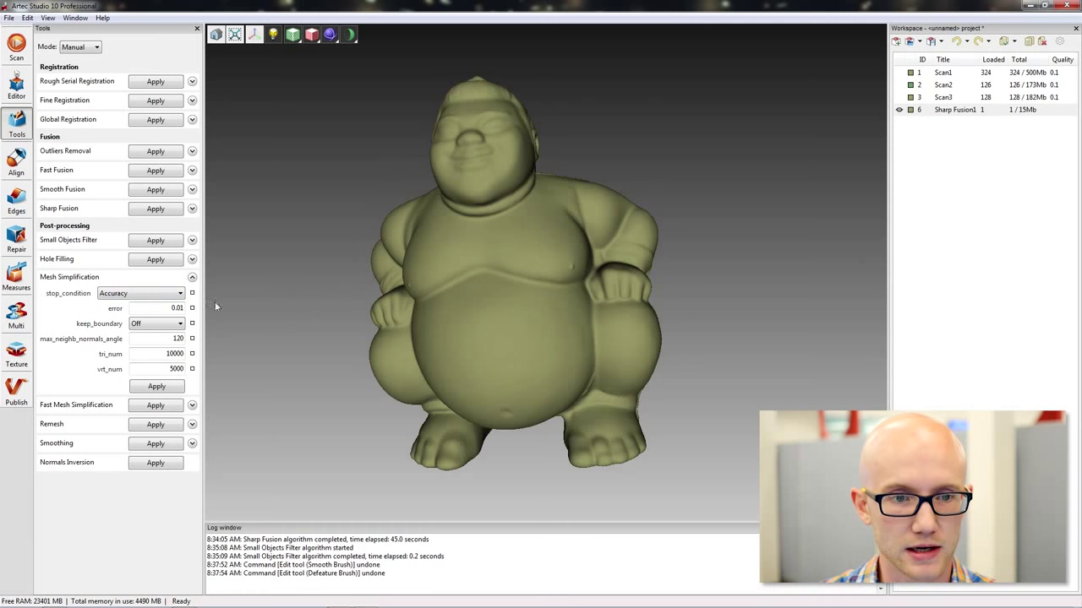
Review the Mesh Simplification error tolerance against the statue's surface and close the settings without running the algorithm
left_click(169, 308)
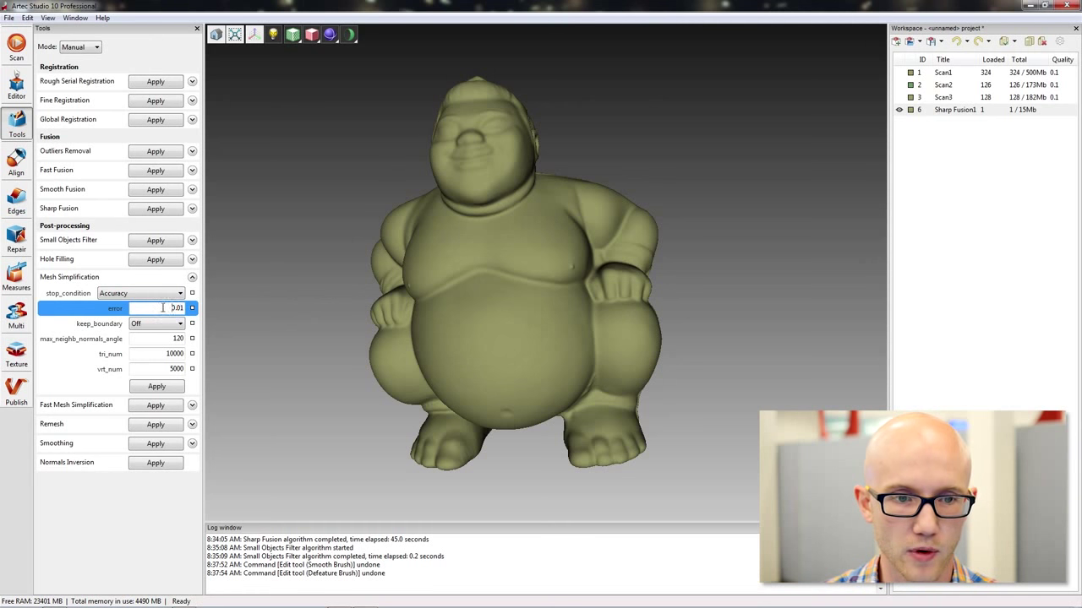
left_click_drag(163, 309, 179, 309)
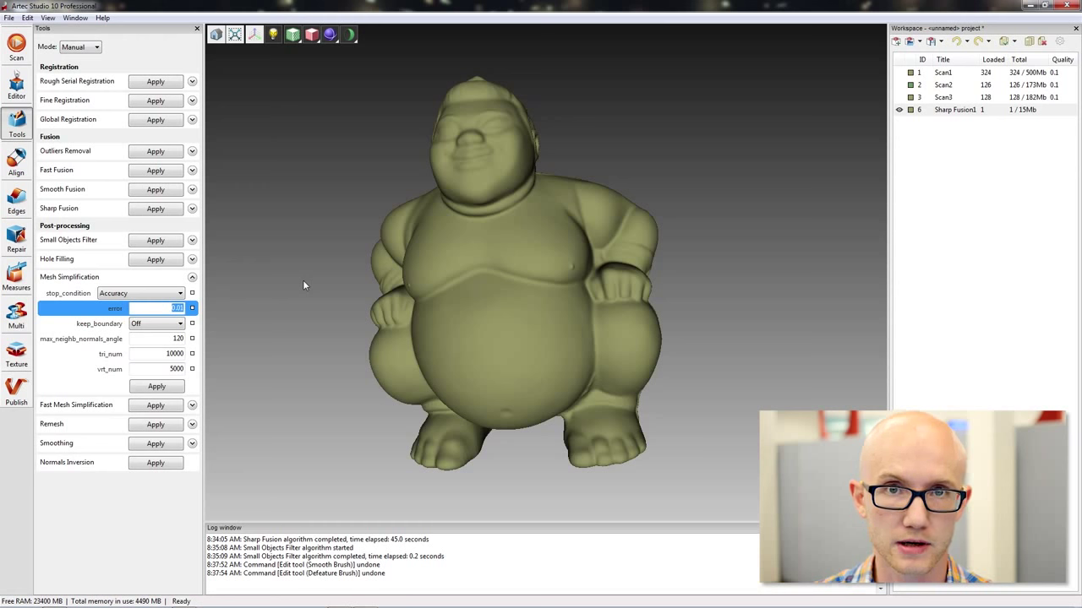
left_click_drag(302, 284, 321, 288)
left_click_drag(642, 218, 633, 183)
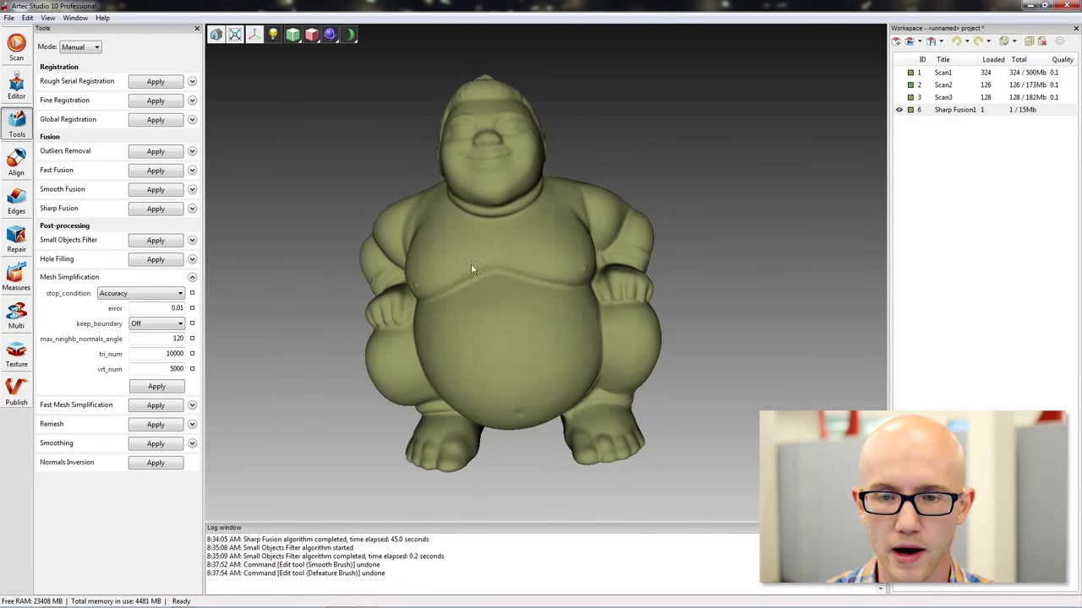
left_click_drag(712, 295, 422, 290)
left_click_drag(318, 285, 378, 261)
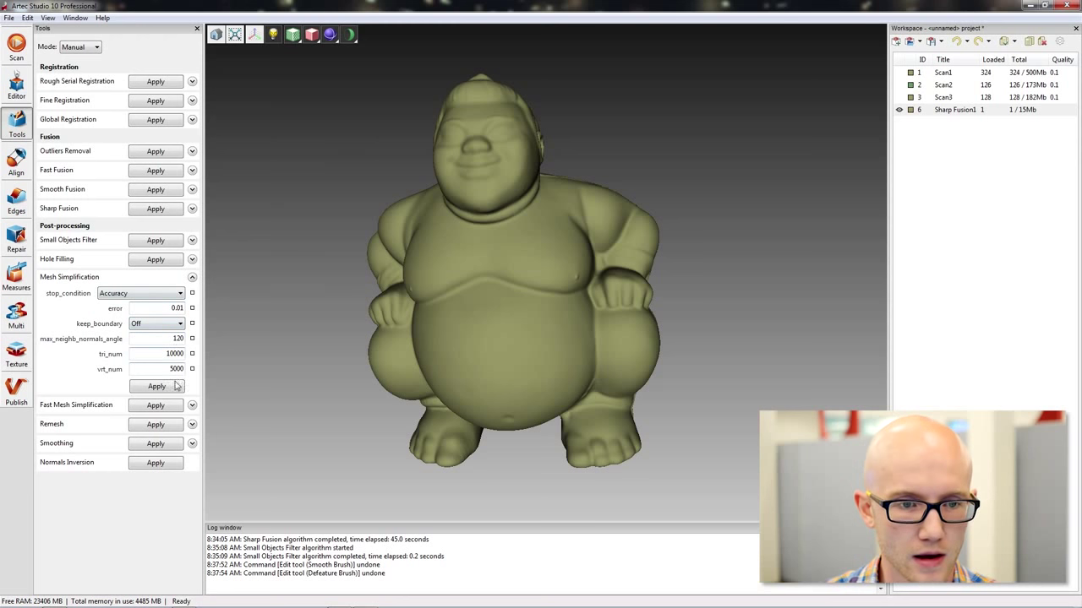
left_click(192, 278)
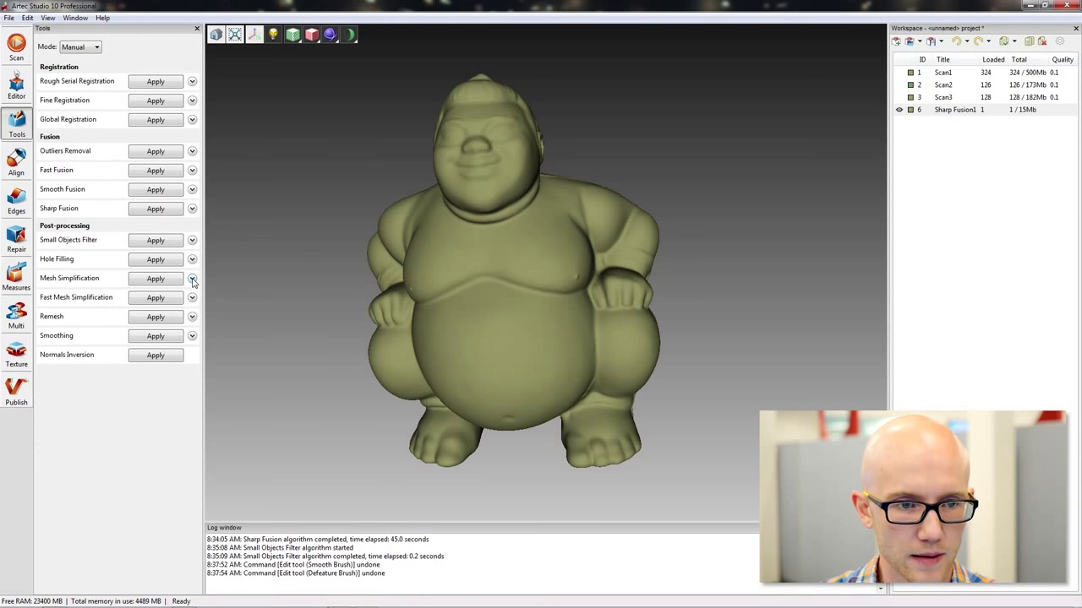
Run Fast Mesh Simplification on Sharp Fusion1 with a target of 100000 triangles and force constraints off, and inspect the model
left_click(193, 298)
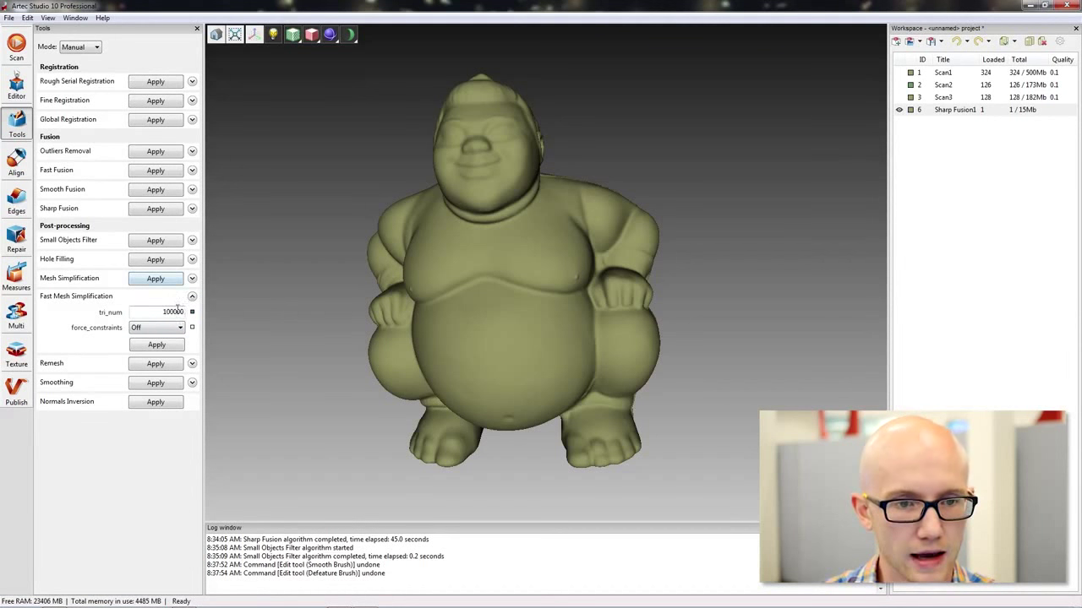
left_click(172, 310)
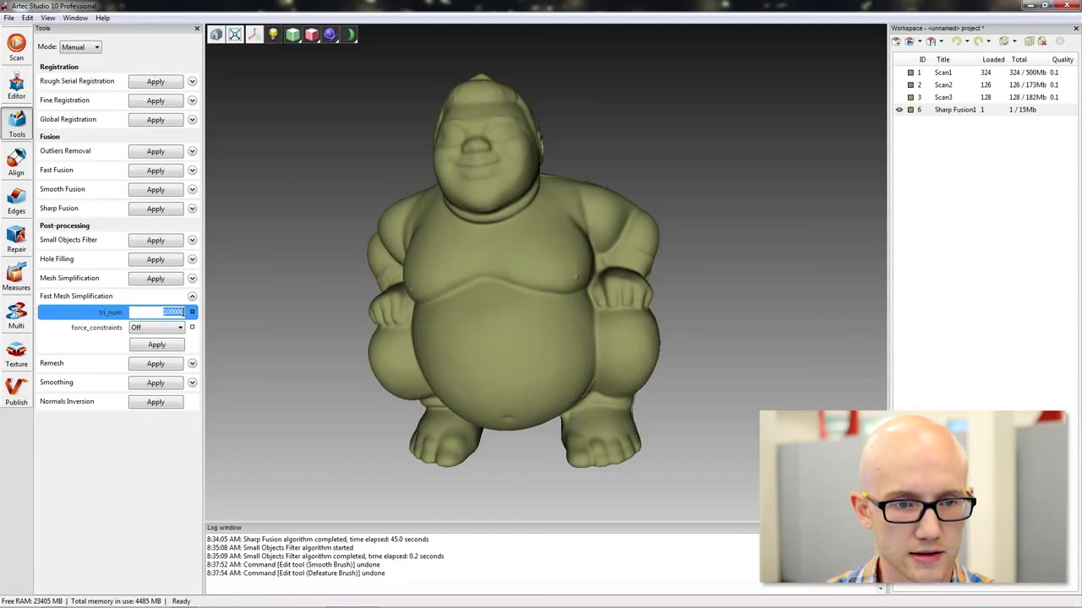
left_click(156, 345)
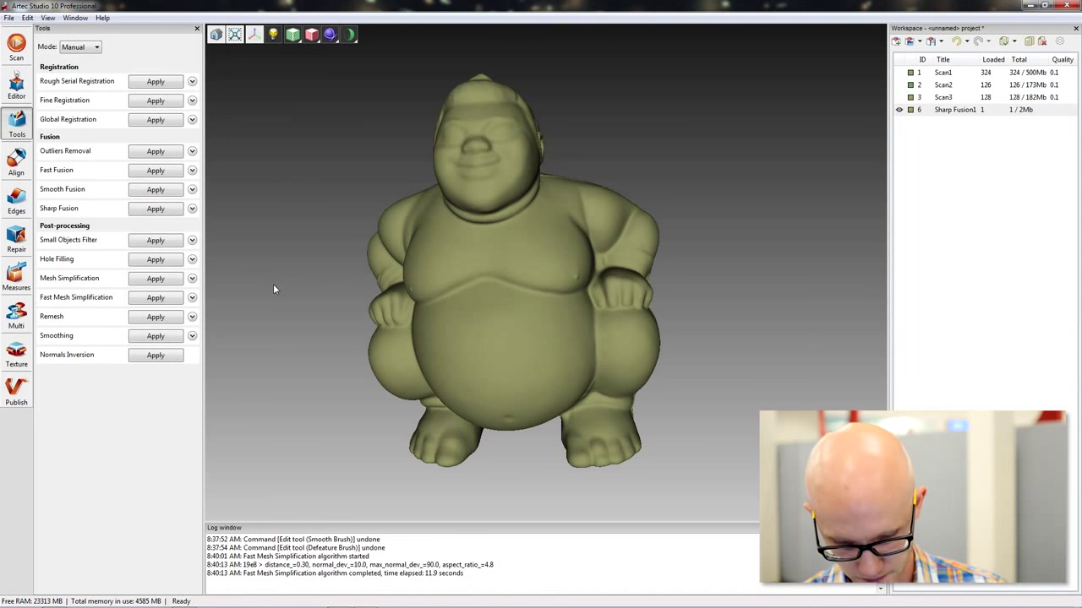
mouse_move(329, 220)
left_mouse_down()
mouse_move(659, 153)
mouse_move(669, 180)
left_mouse_up()
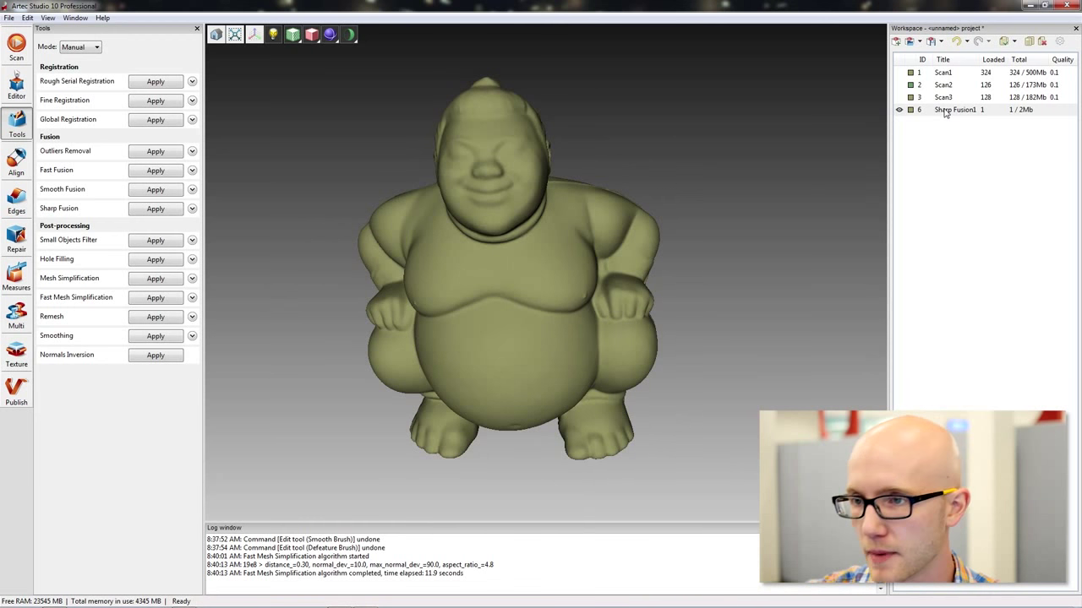
Look up the polygon count of the simplified Sharp Fusion1 model, return to the scan list and inspect the statue
double_click(944, 113)
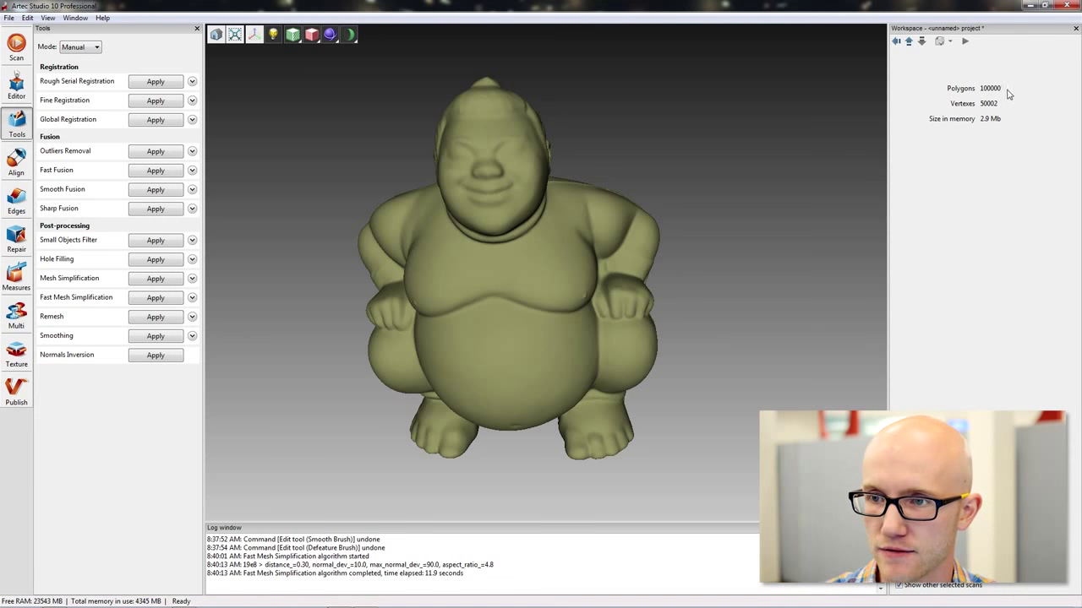
left_click(897, 42)
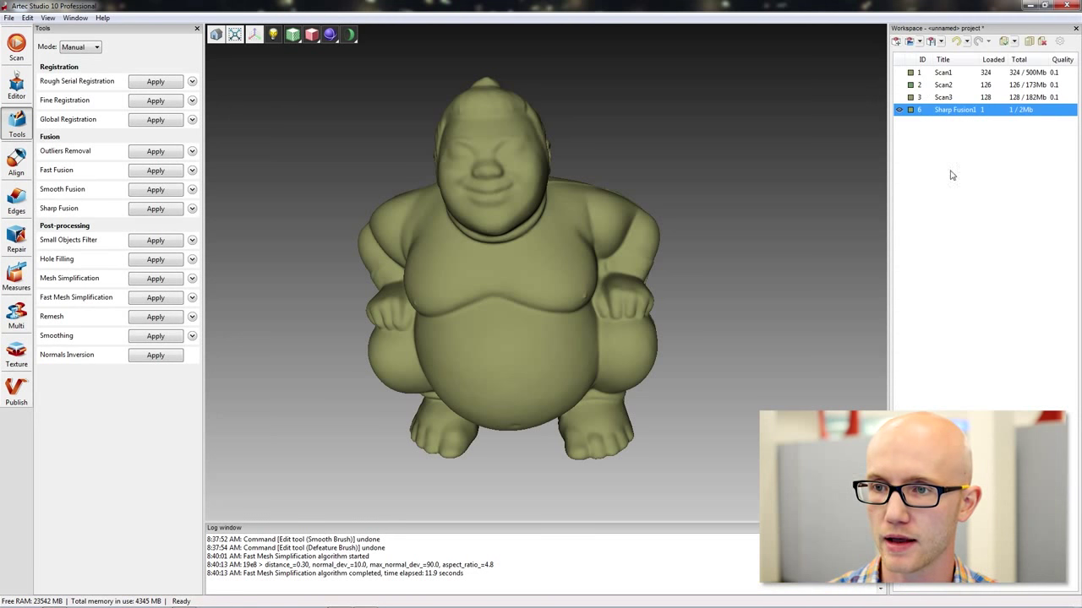
left_click_drag(779, 250, 699, 255)
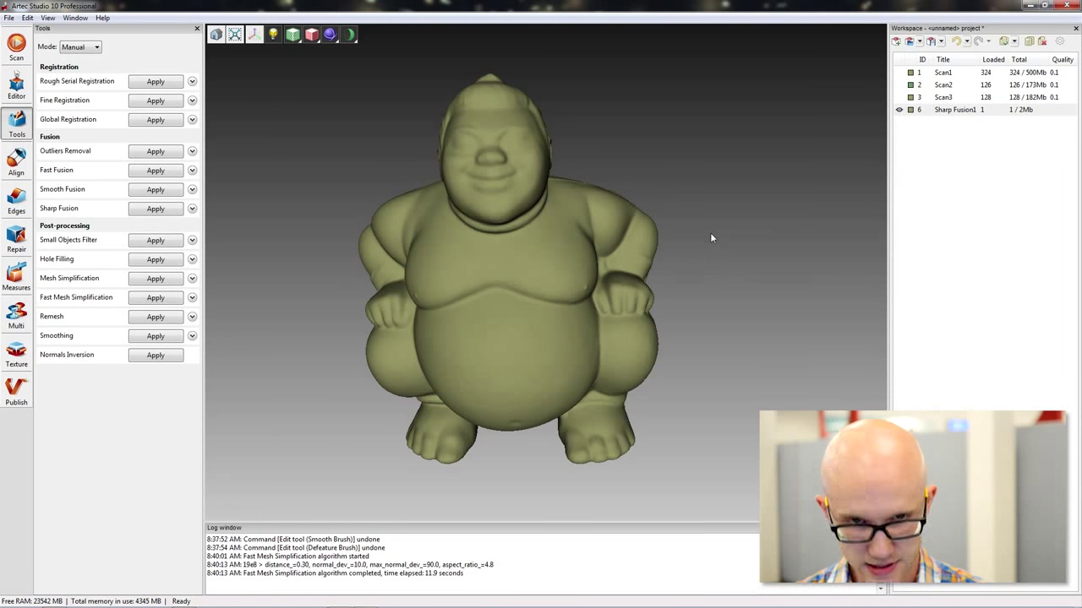
left_click_drag(673, 214, 744, 199)
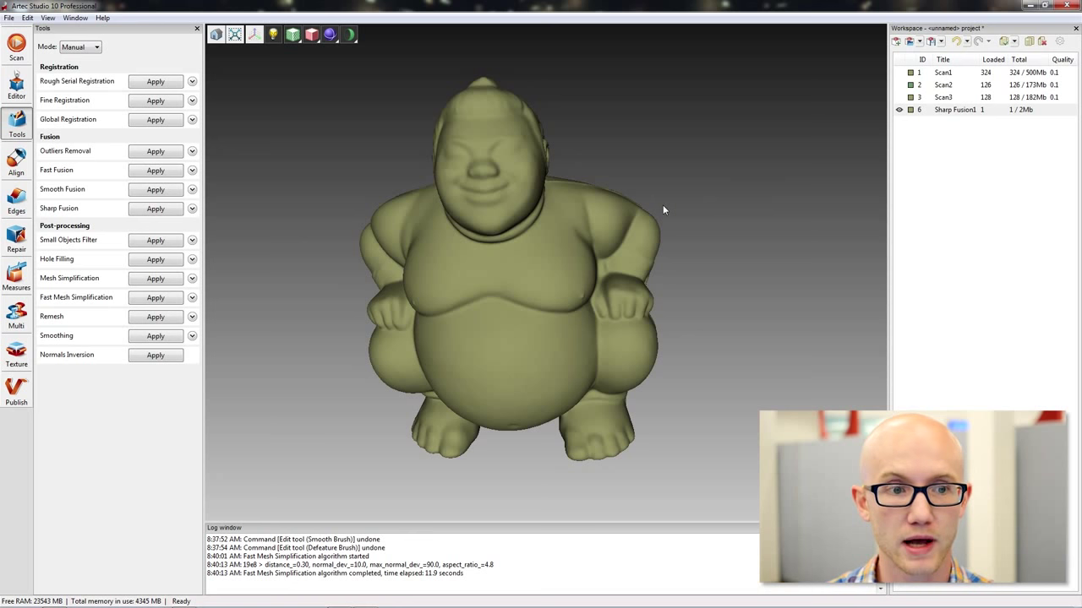
Check the Sharp Fusion1 mesh for holes with the Edges tool and close it without applying any change
left_click(16, 199)
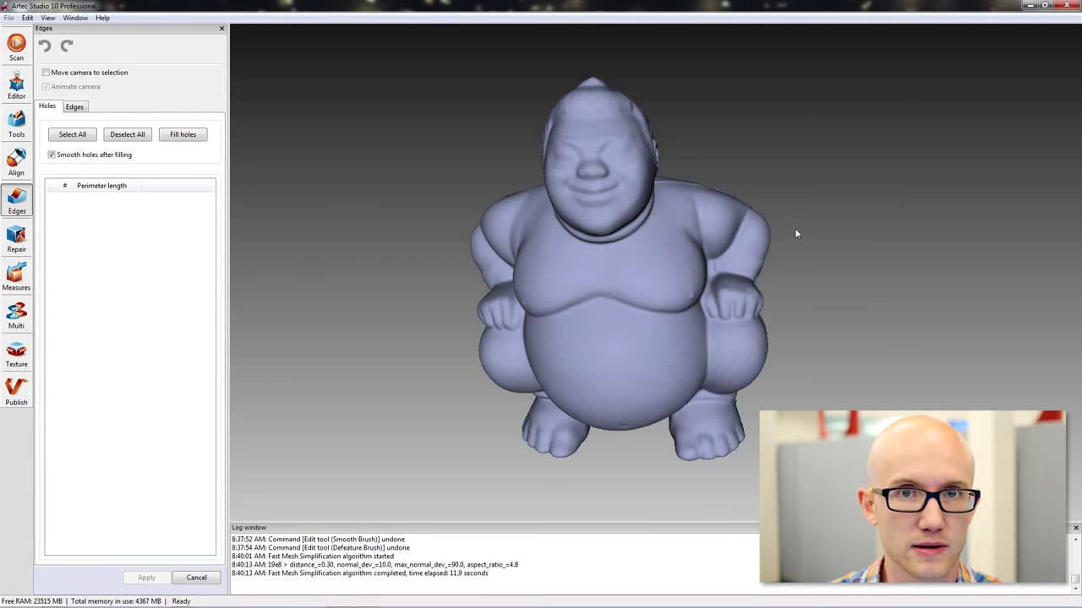
left_click_drag(797, 259, 456, 228)
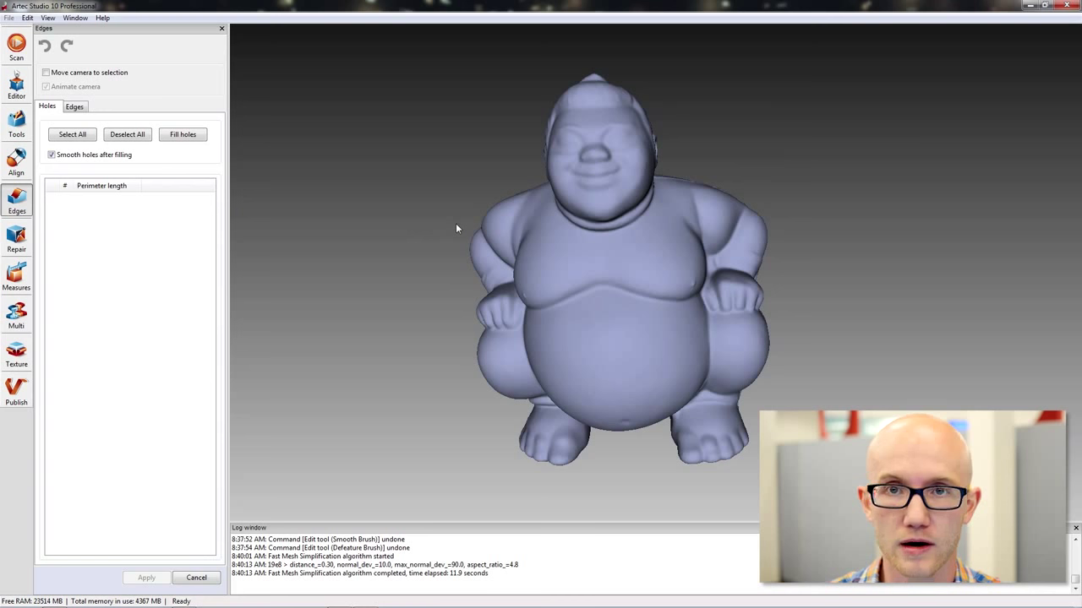
left_click_drag(901, 246, 857, 267)
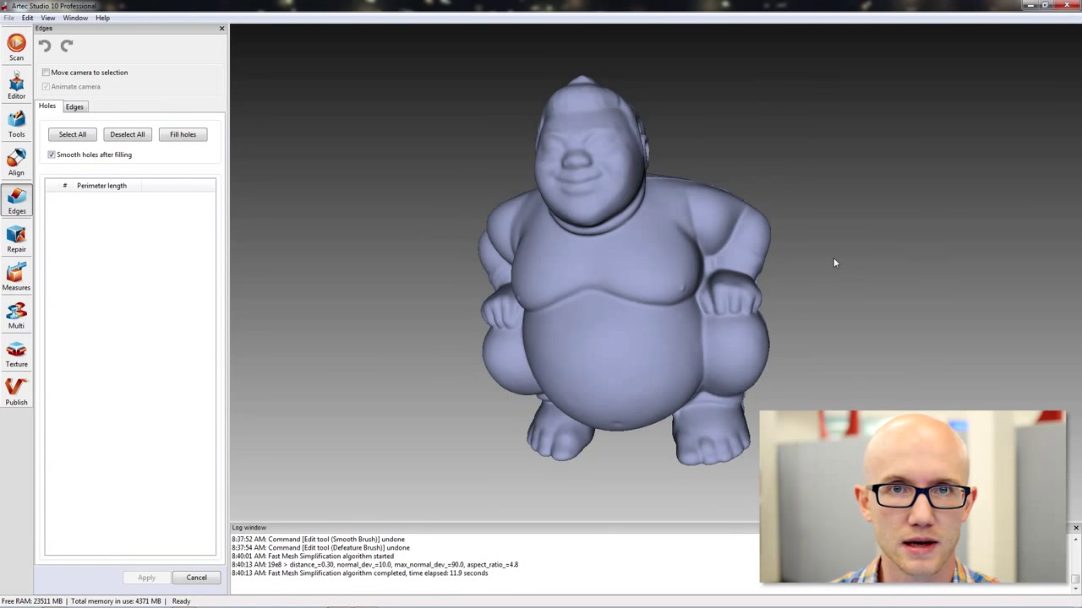
left_click_drag(854, 265, 649, 123)
left_click_drag(606, 380, 616, 280)
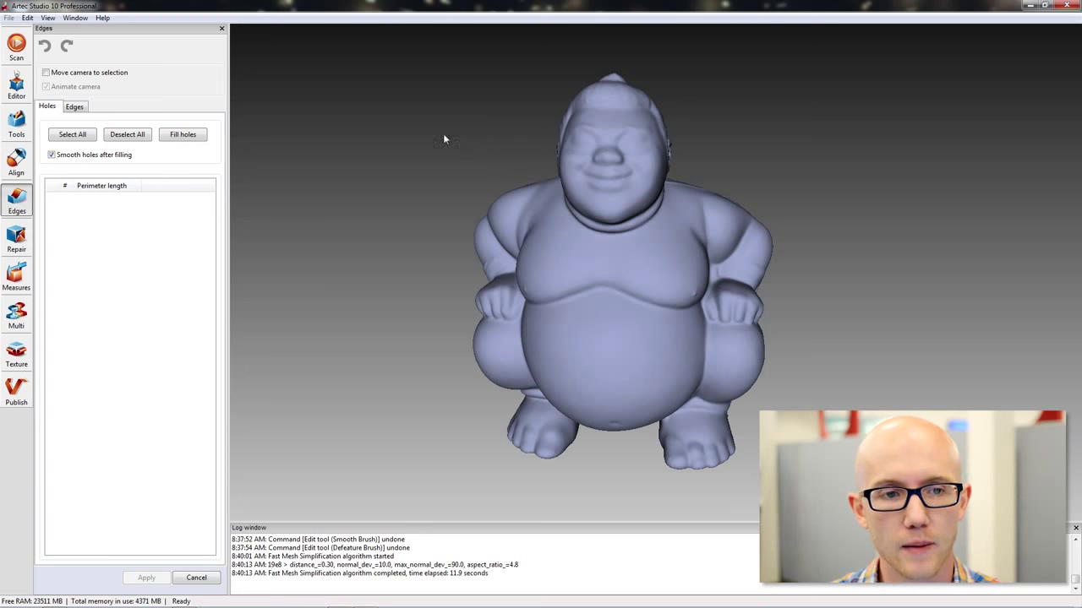
left_click_drag(685, 194, 659, 196)
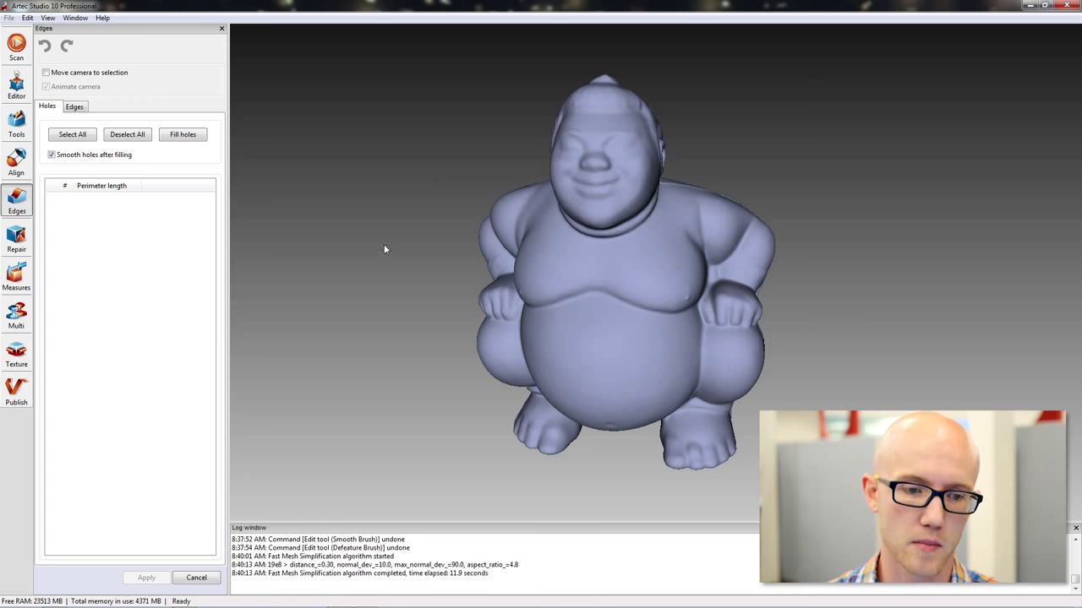
left_click_drag(566, 246, 584, 256)
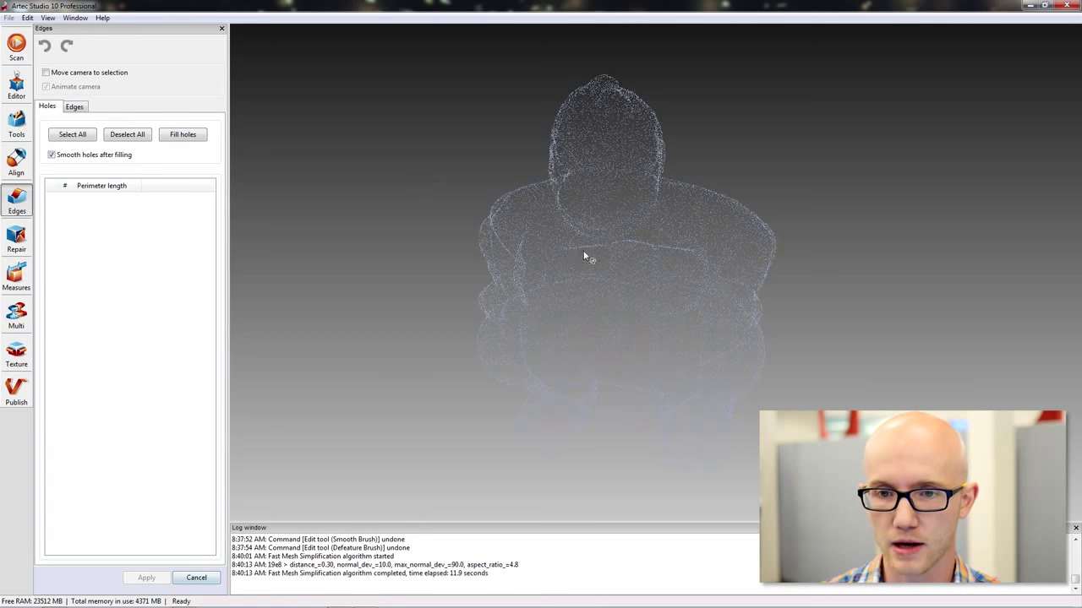
left_click(197, 579)
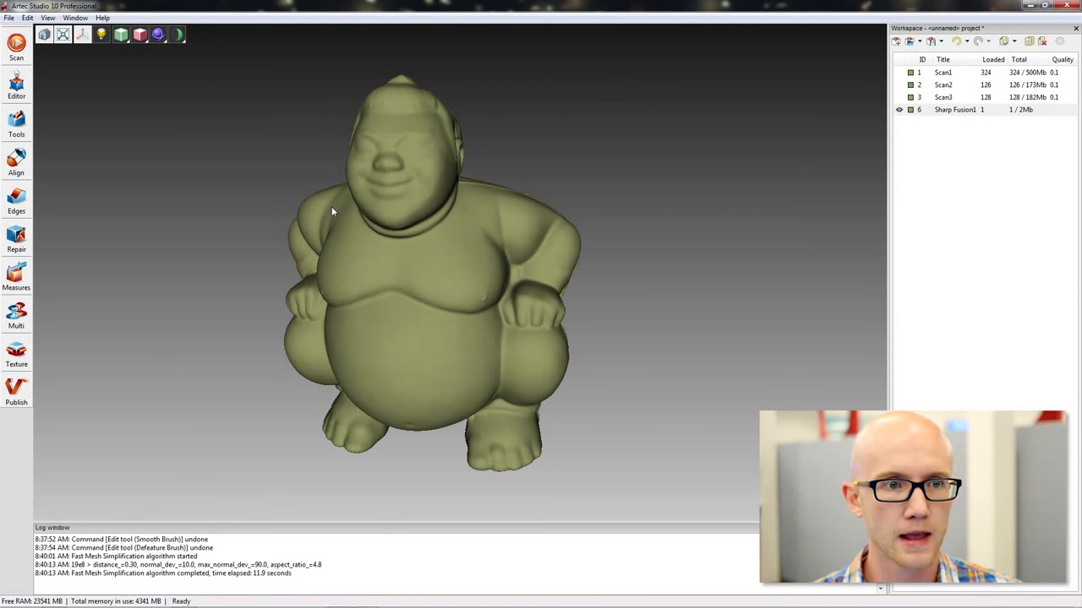
Hide Sharp Fusion1, show Scan1 instead and open Scan1's surface list
mouse_move(296, 204)
left_mouse_down()
mouse_move(374, 295)
mouse_move(451, 282)
mouse_move(437, 281)
left_mouse_up()
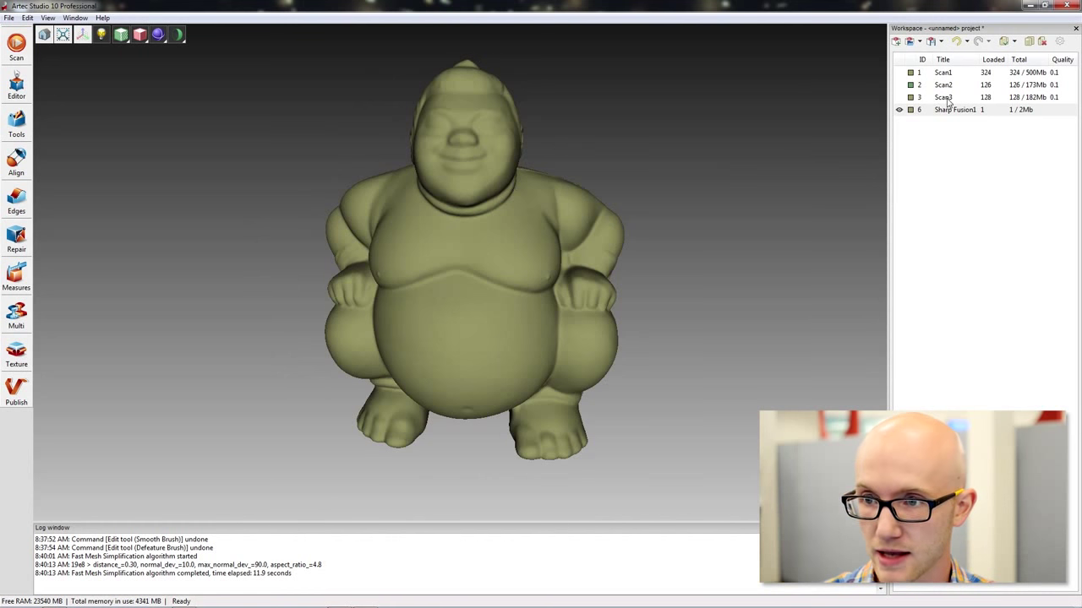
left_click(901, 110)
left_click(900, 72)
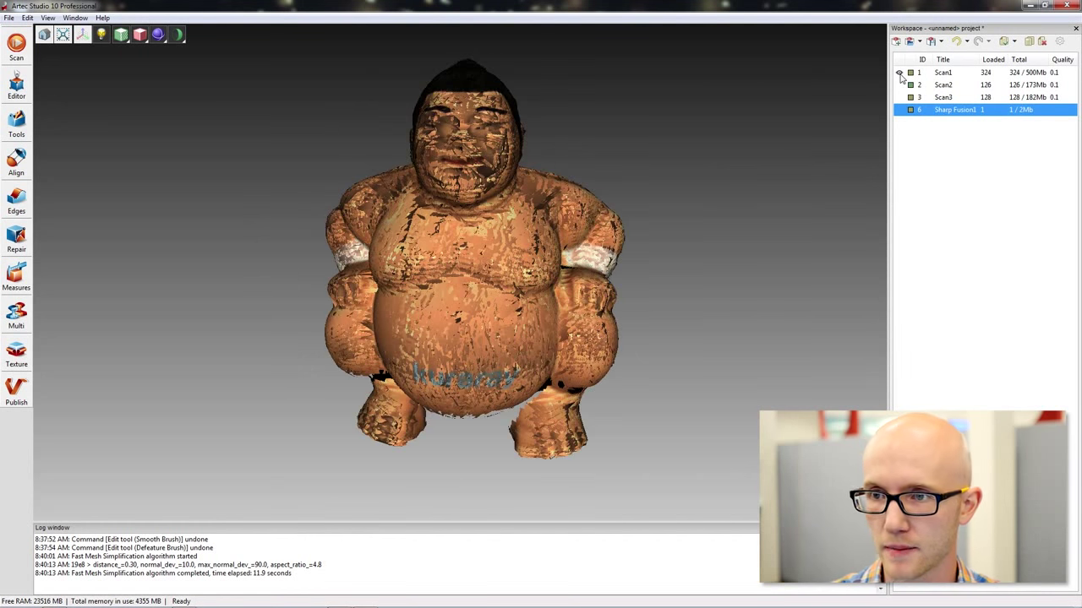
left_click(958, 74)
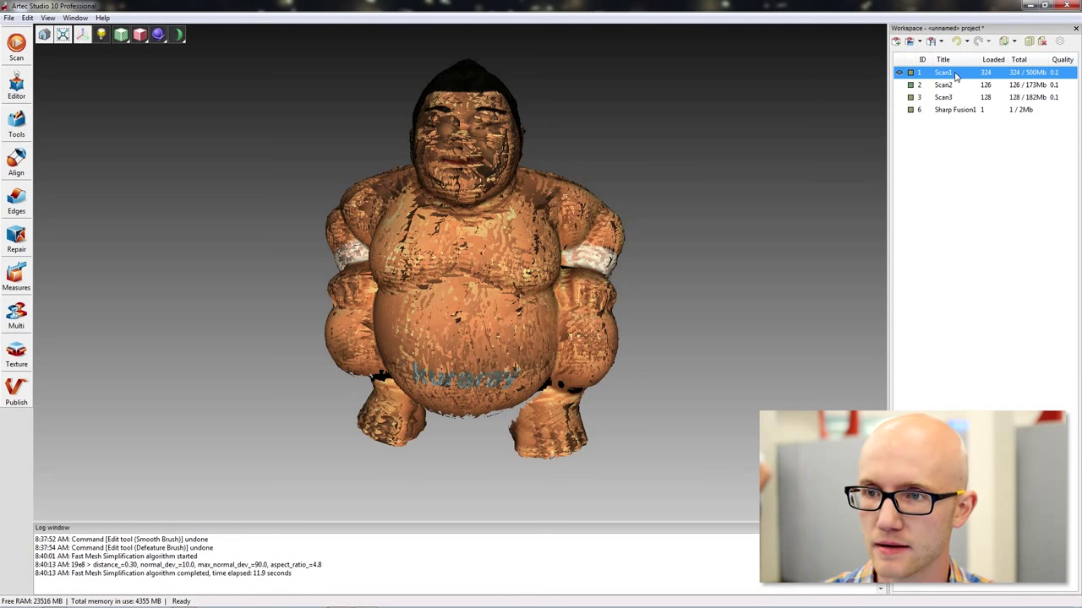
double_click(955, 74)
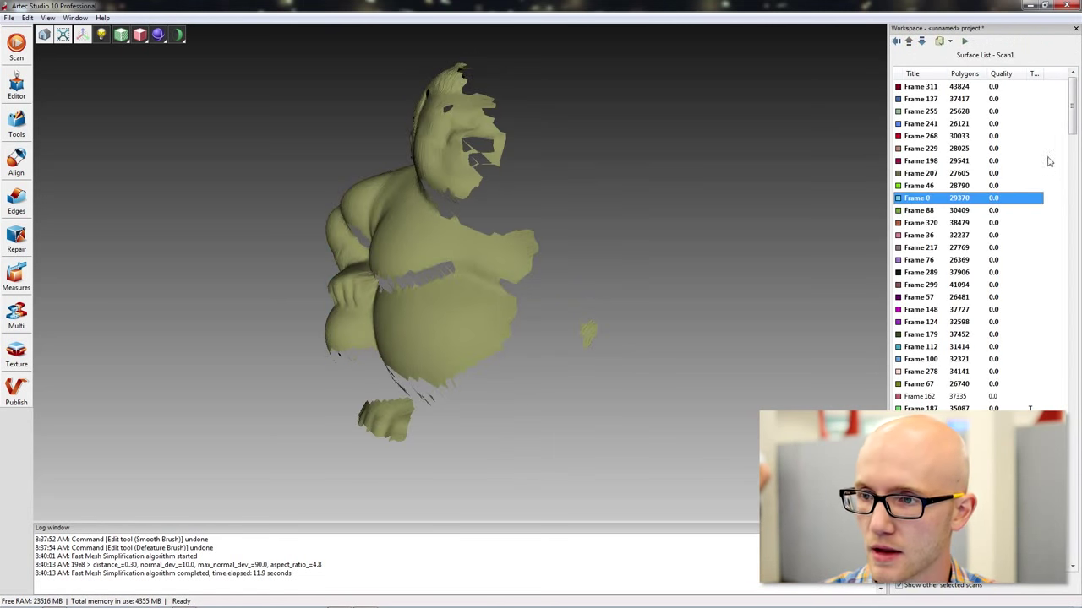
Find the textured Frame 187 in Scan1's surface list and inspect its captured texture
scroll(1073, 133, "down", 1)
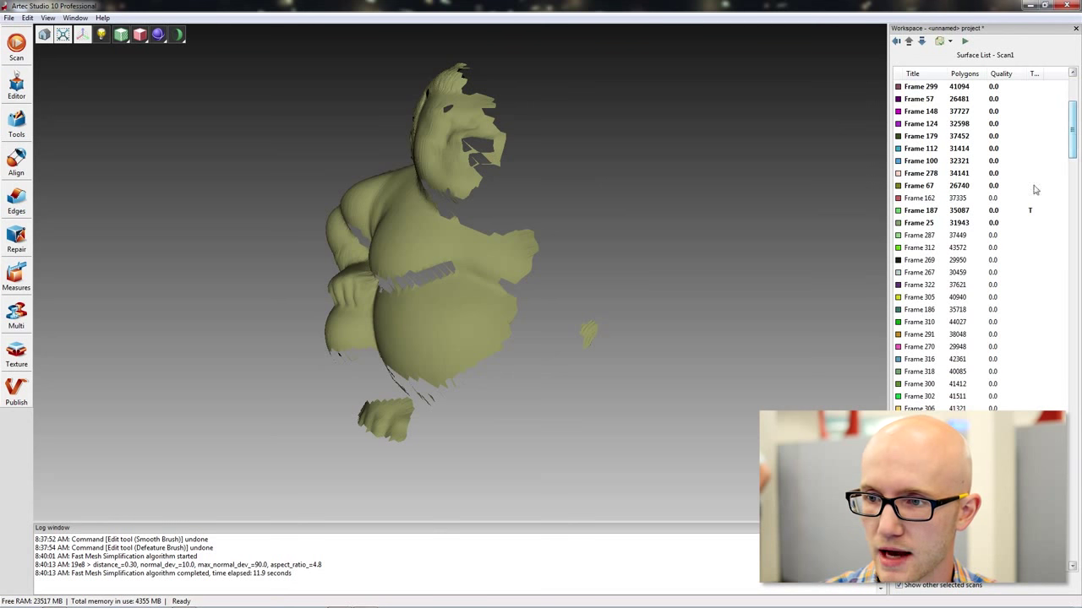
left_click(989, 198)
left_click(976, 212)
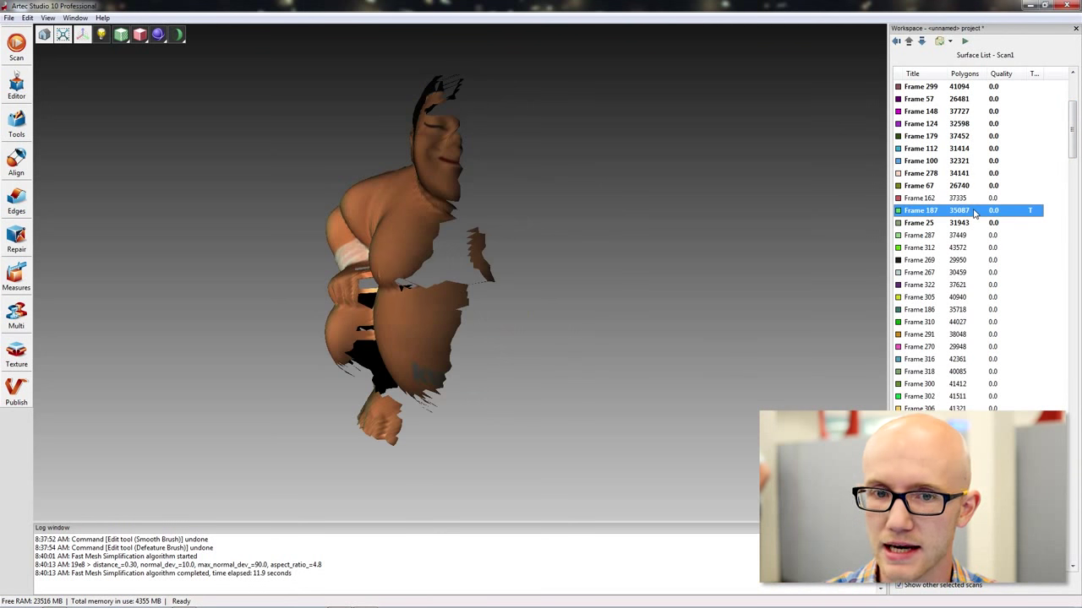
left_click_drag(621, 266, 556, 289)
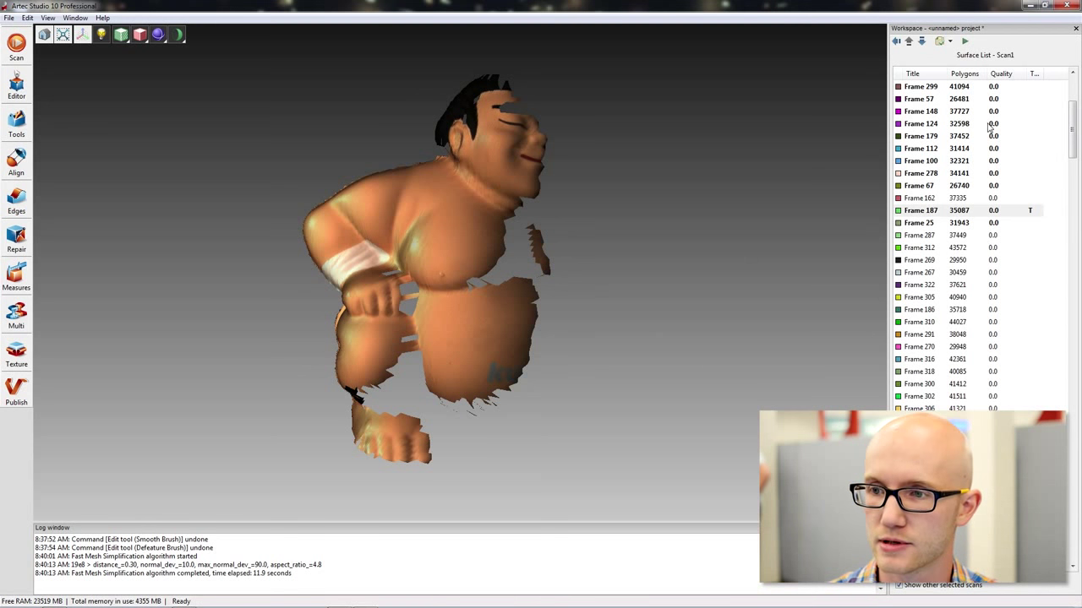
Examine further textured frames of Scan1, such as Frame 307 and Frame 145, and return to Frame 187
left_click_drag(1076, 125, 1076, 142)
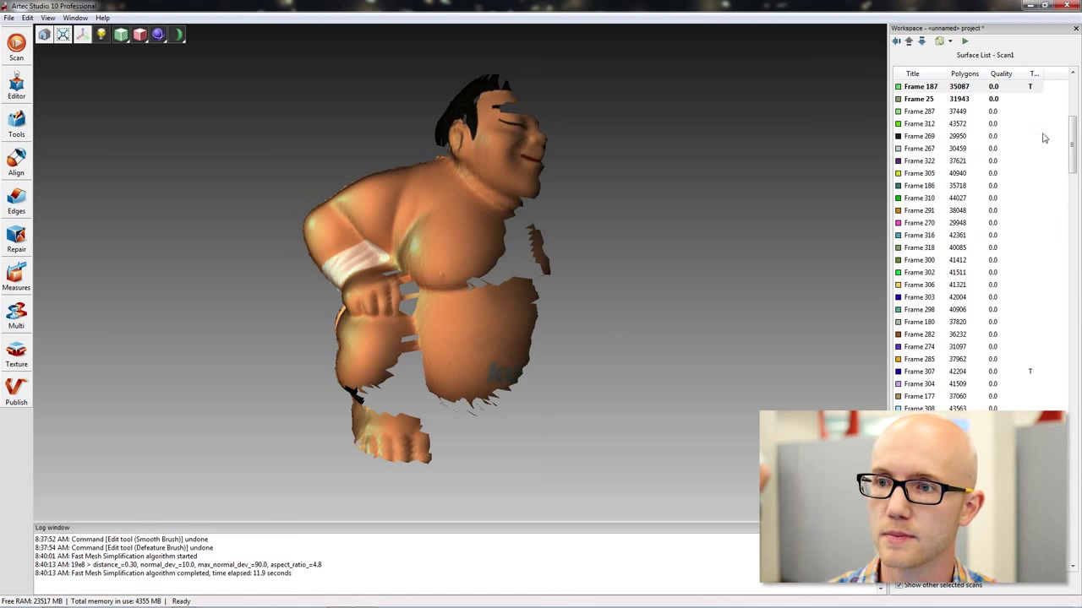
left_click_drag(1073, 136, 1061, 162)
left_click(1031, 174)
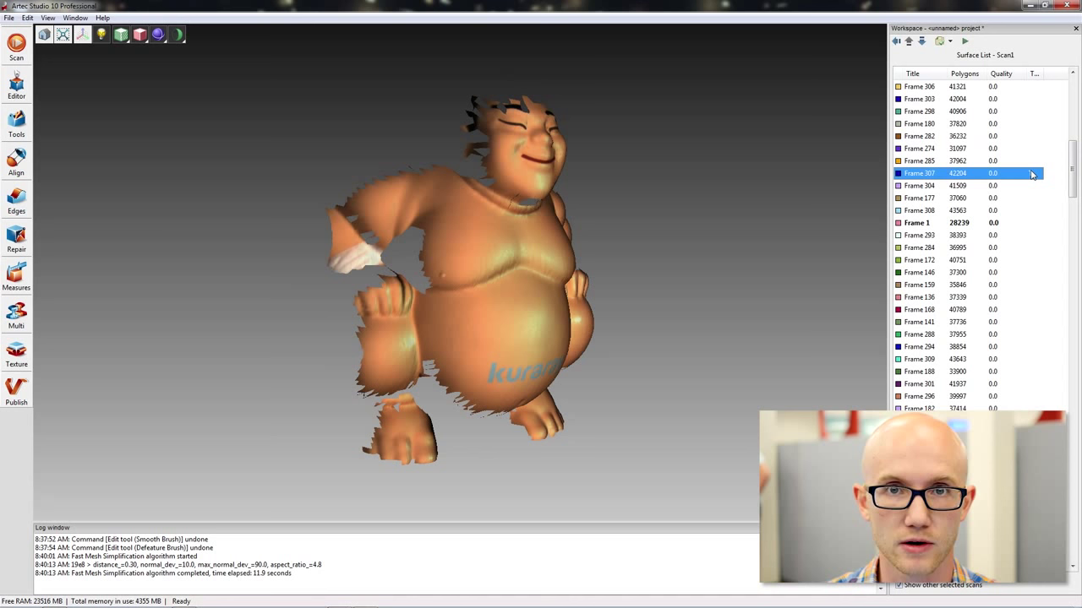
left_click(994, 161)
left_click(985, 174)
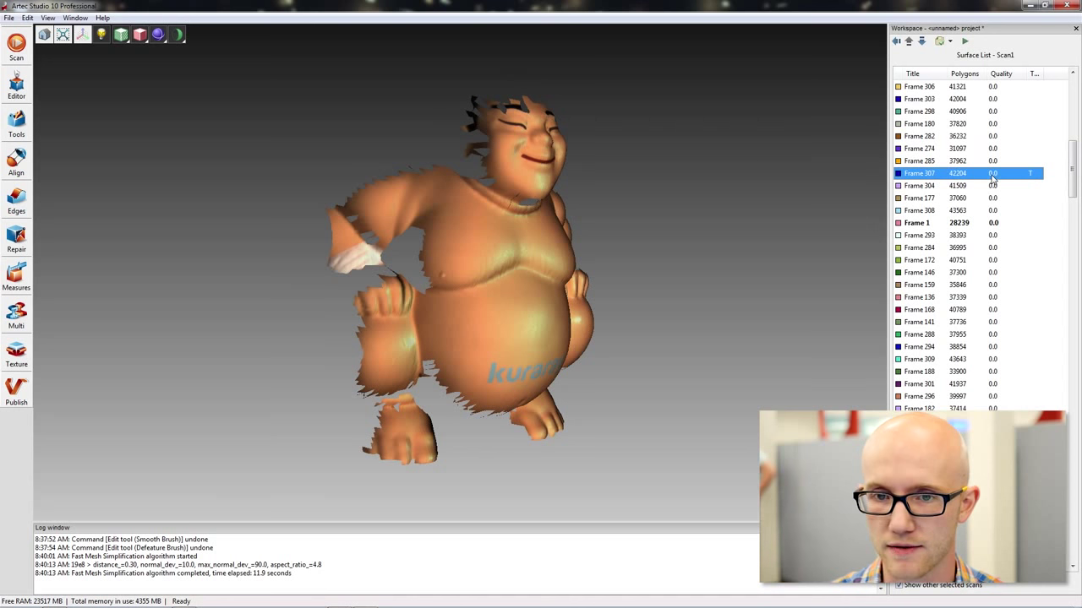
scroll(1014, 338, "down", 4)
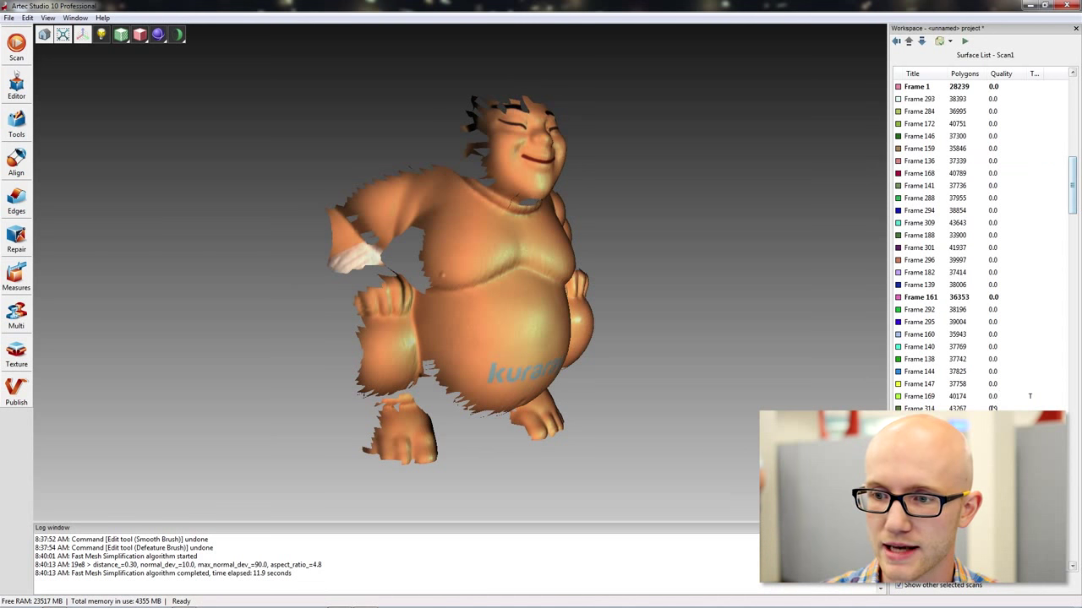
left_click(994, 397)
scroll(985, 203, "up", 5)
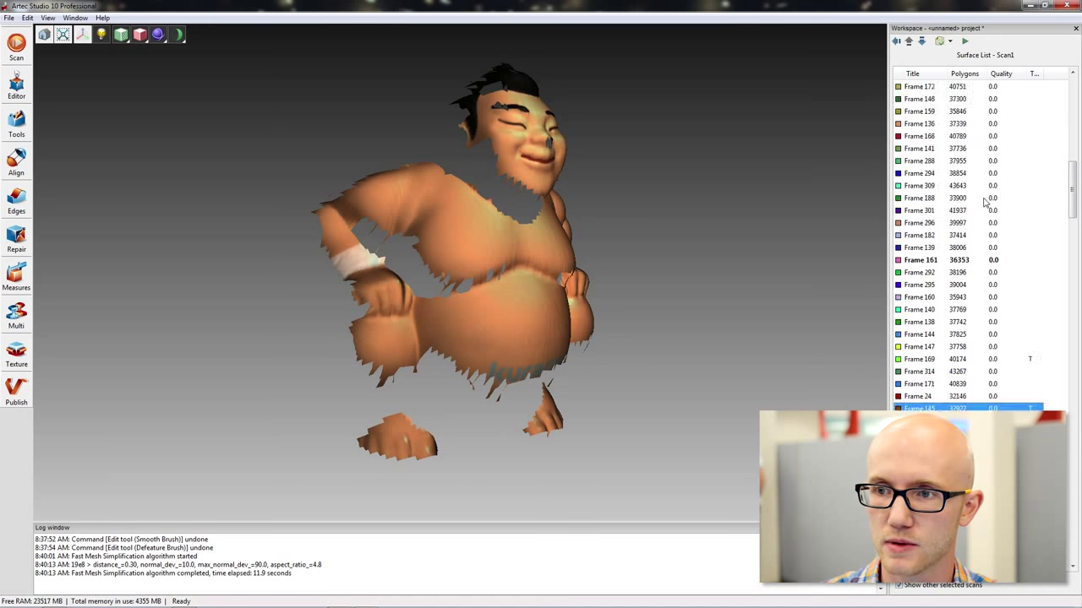
scroll(987, 199, "up", 7)
left_click(991, 200)
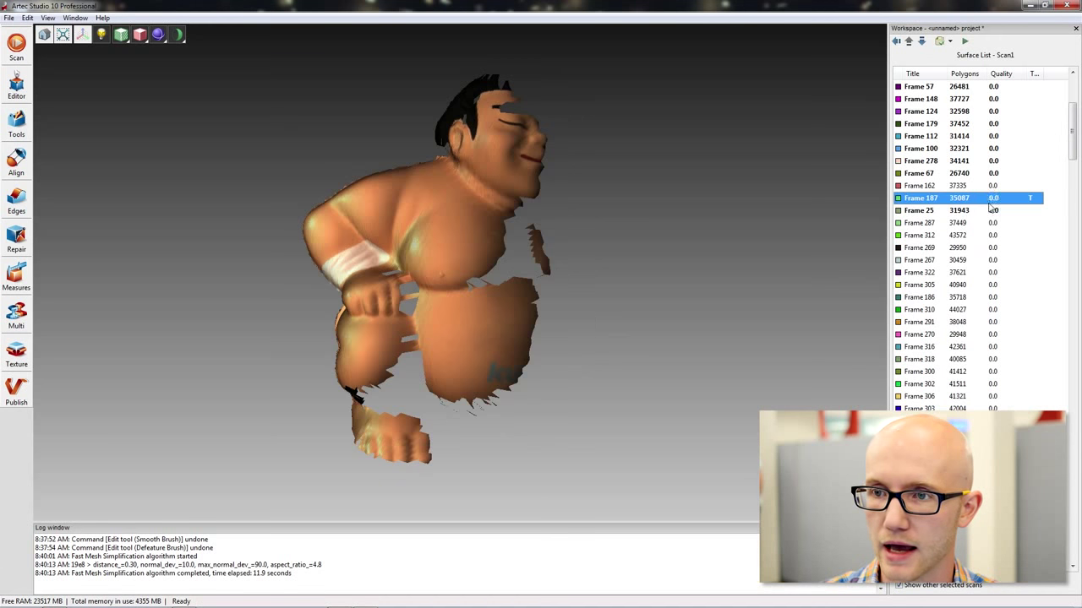
Return to the scan list, hide Scan1, and show and select Sharp Fusion1
left_click(896, 41)
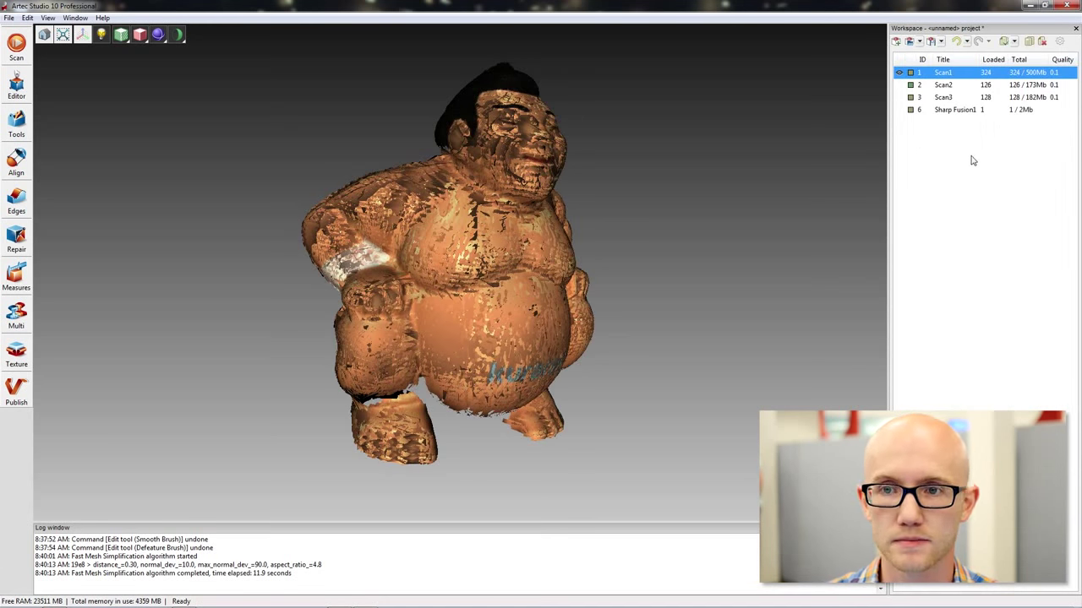
left_click(899, 73)
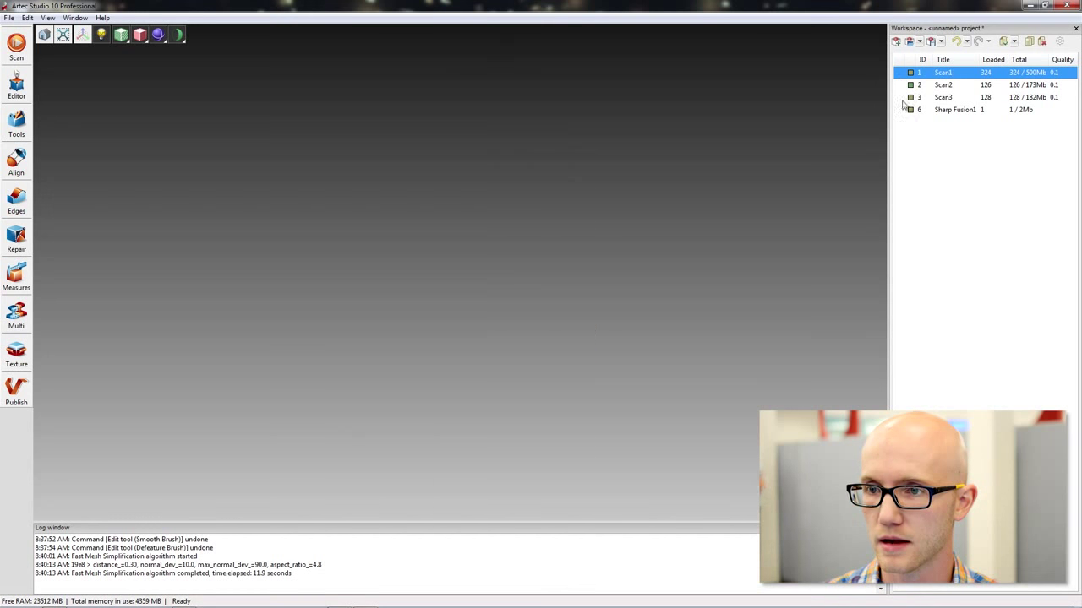
left_click(899, 110)
left_click(991, 112)
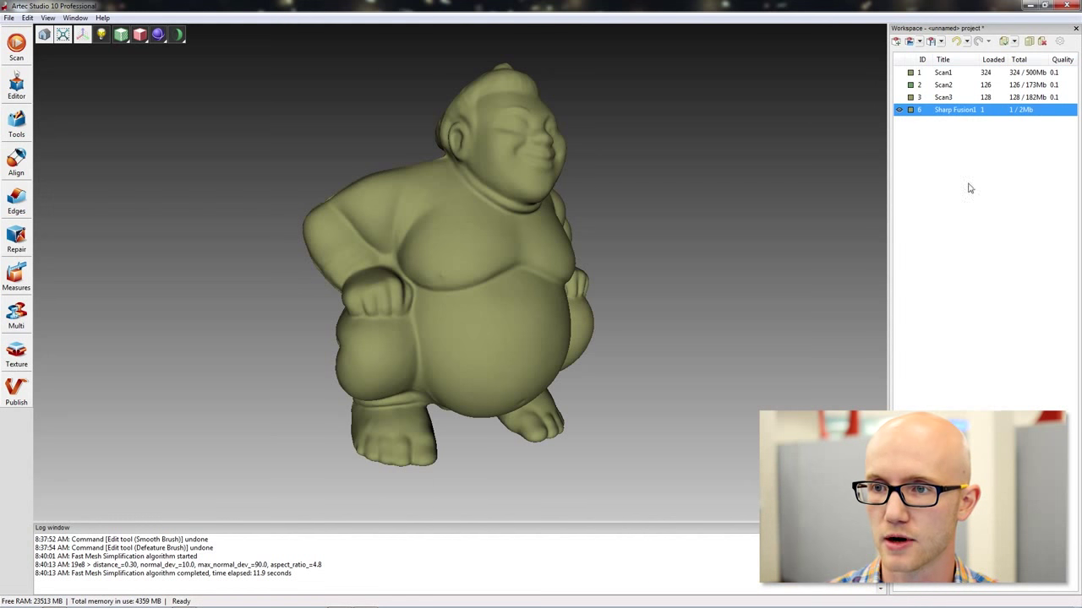
left_click_drag(540, 245, 604, 244)
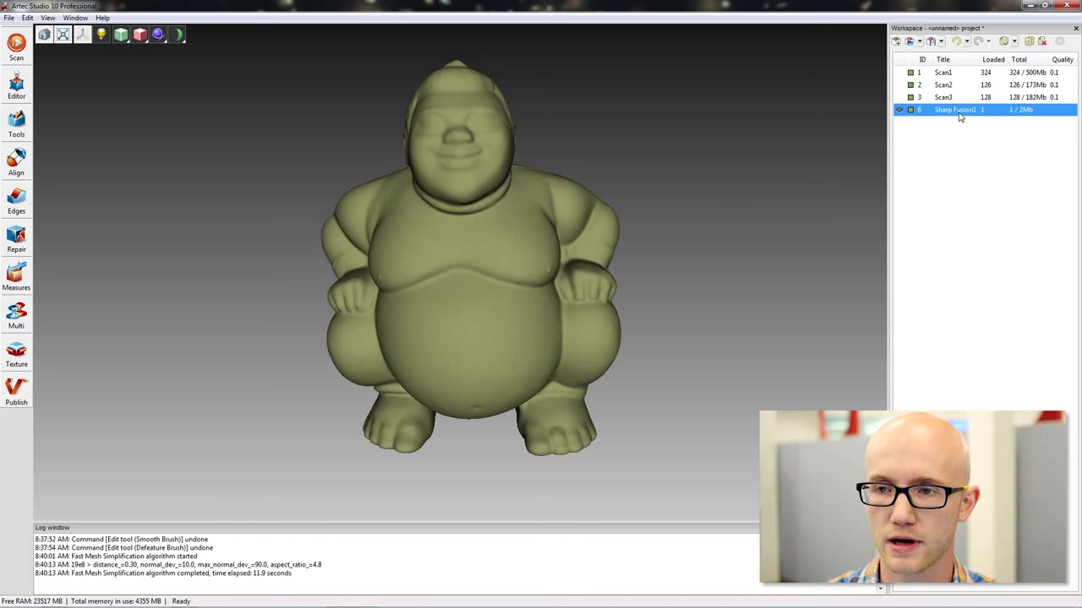
Start texturing Sharp Fusion1 with Scan1, Scan2 and Scan3 selected as source scans, and inspect the statue's feet from below
left_click(16, 355)
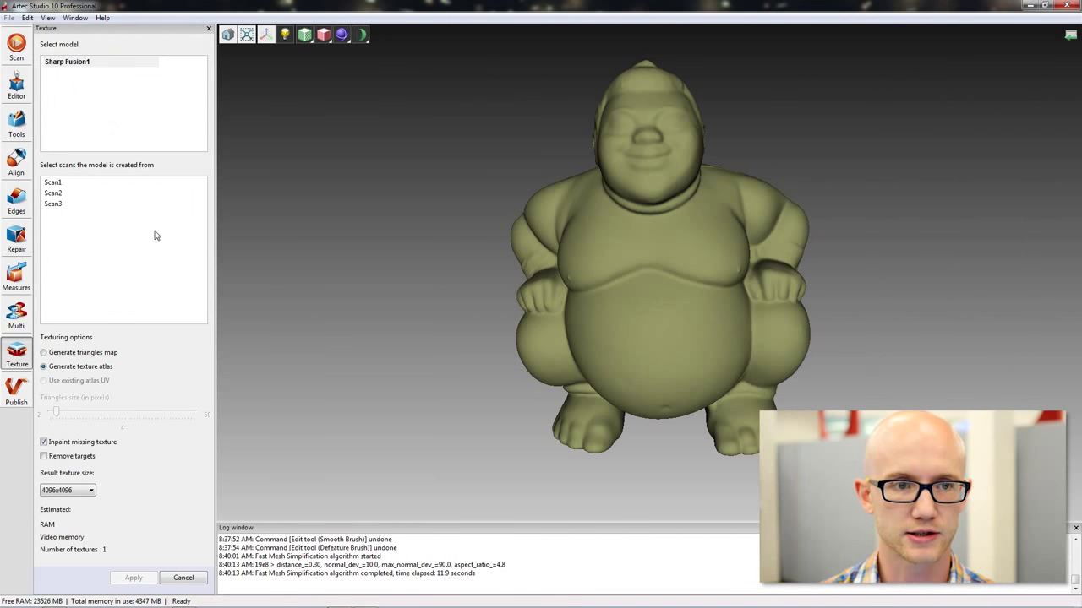
left_click(62, 199, "shift")
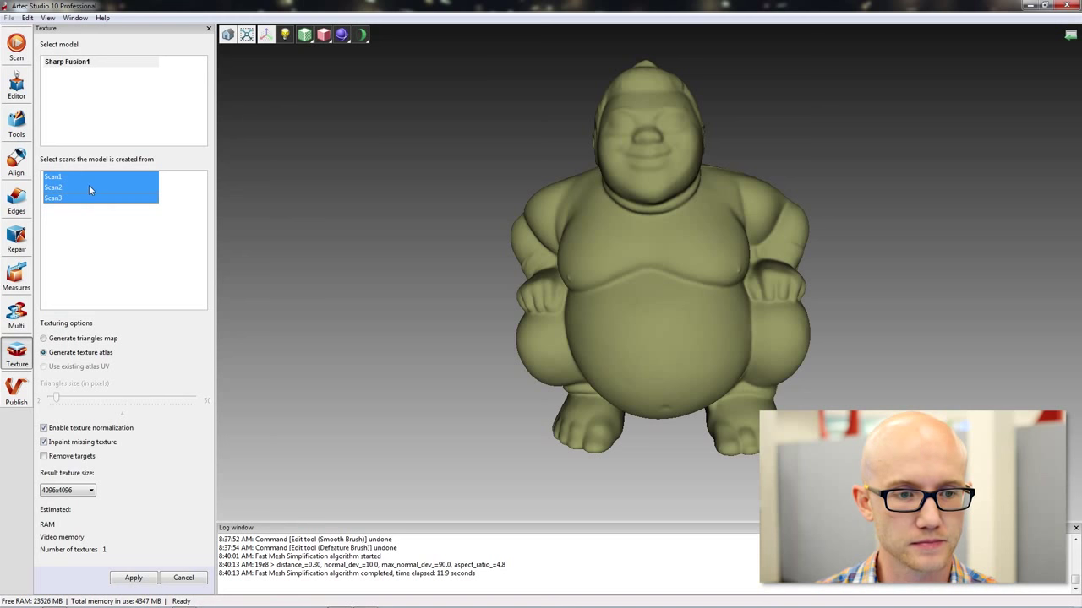
mouse_move(605, 279)
left_mouse_down()
mouse_move(791, 294)
mouse_move(588, 268)
left_mouse_up()
mouse_move(662, 272)
left_mouse_down()
mouse_move(535, 289)
mouse_move(604, 320)
mouse_move(605, 245)
mouse_move(549, 231)
left_mouse_up()
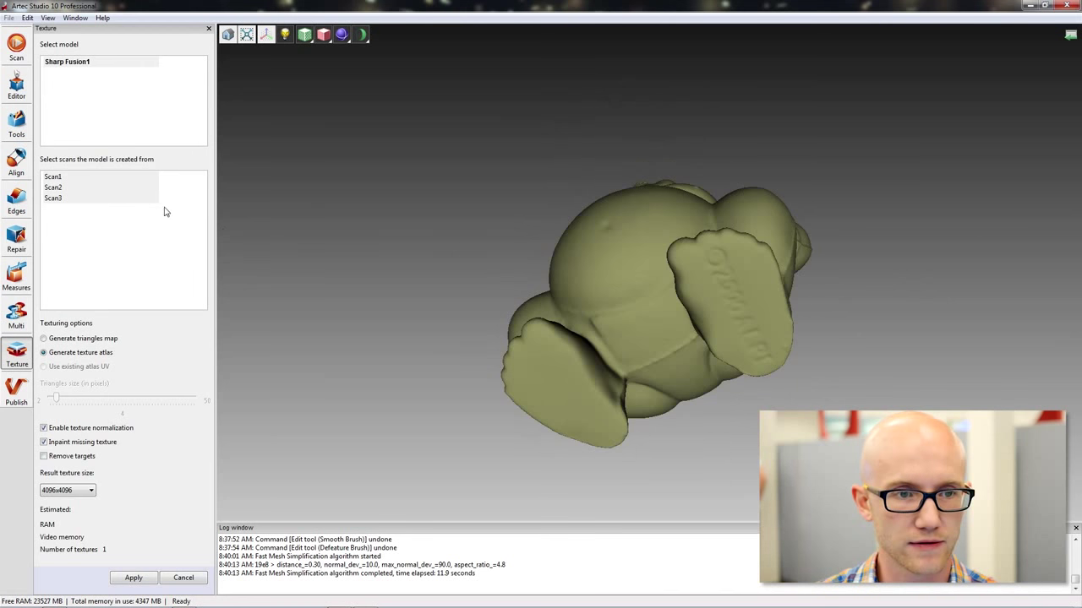
left_click_drag(223, 209, 264, 208)
Try different source scan combinations for the texture, finishing with only Scan1 and Scan3 selected
left_click(68, 197)
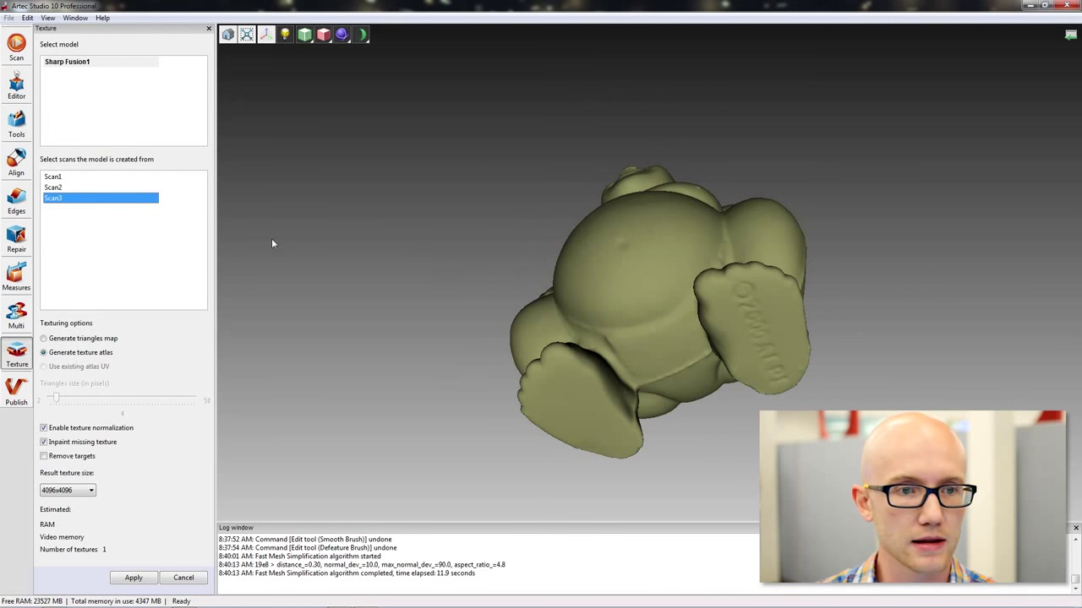
left_click(51, 177)
left_click(59, 187, "shift")
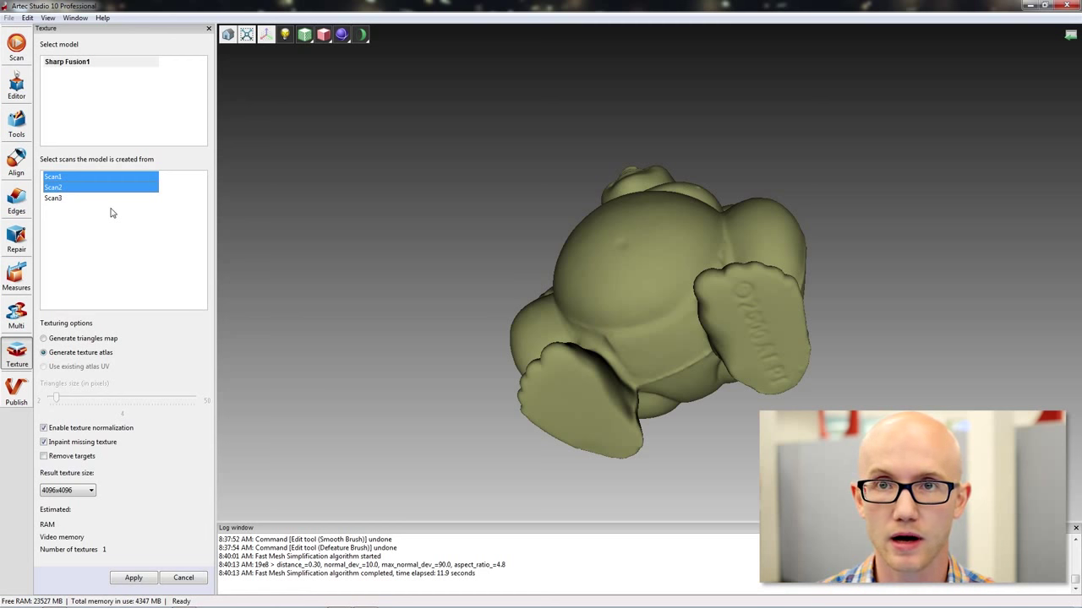
left_click(62, 197)
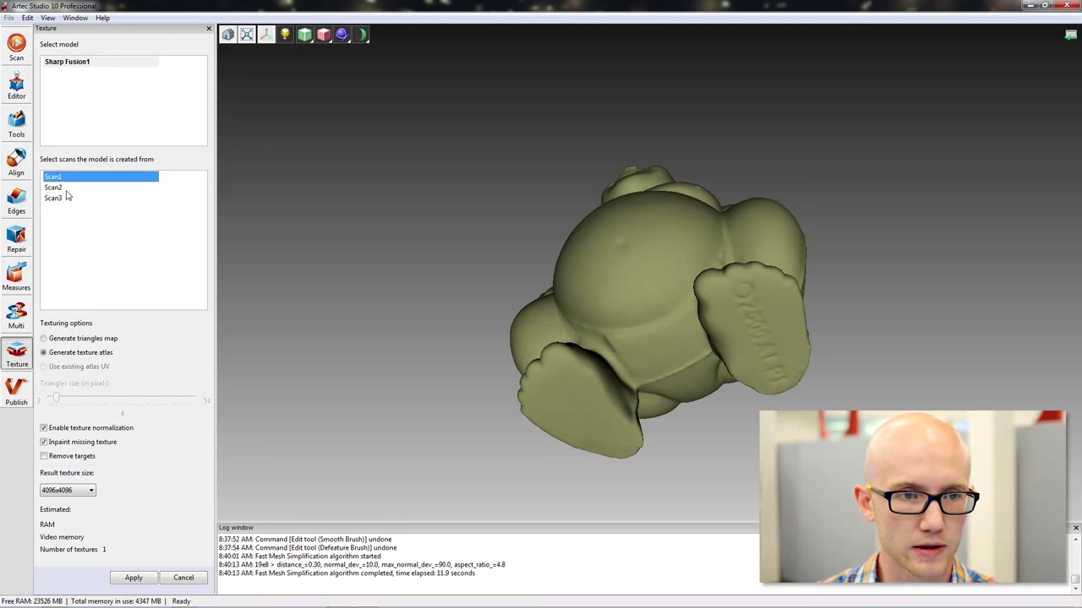
left_click(59, 199, "ctrl")
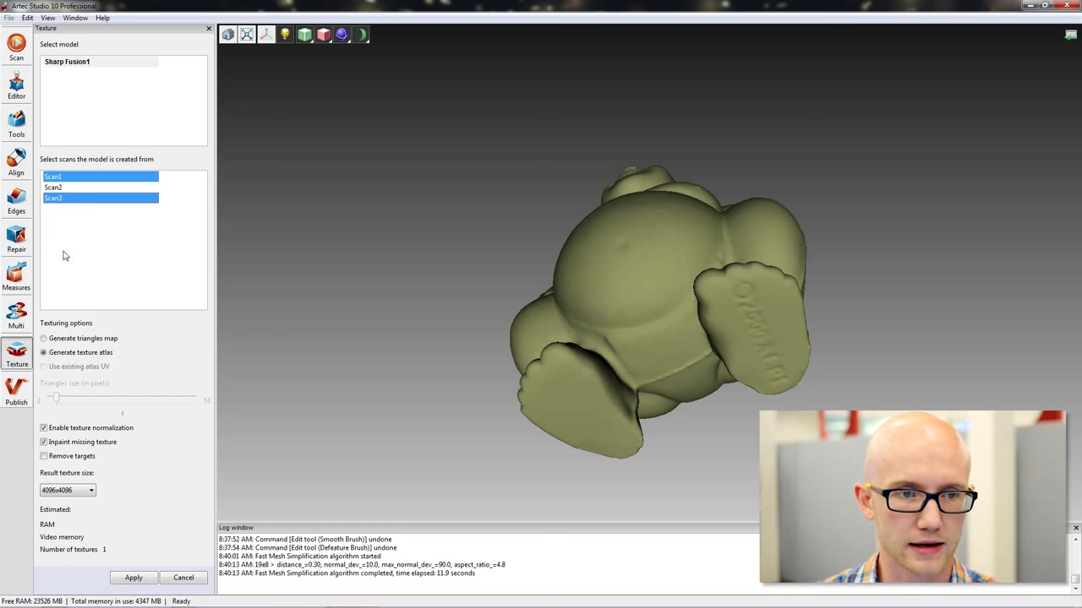
Add Scan2 to the selected source scans and generate the 4096x4096 texture atlas for Sharp Fusion1 with normalization and inpainting enabled
left_click(54, 188, "ctrl")
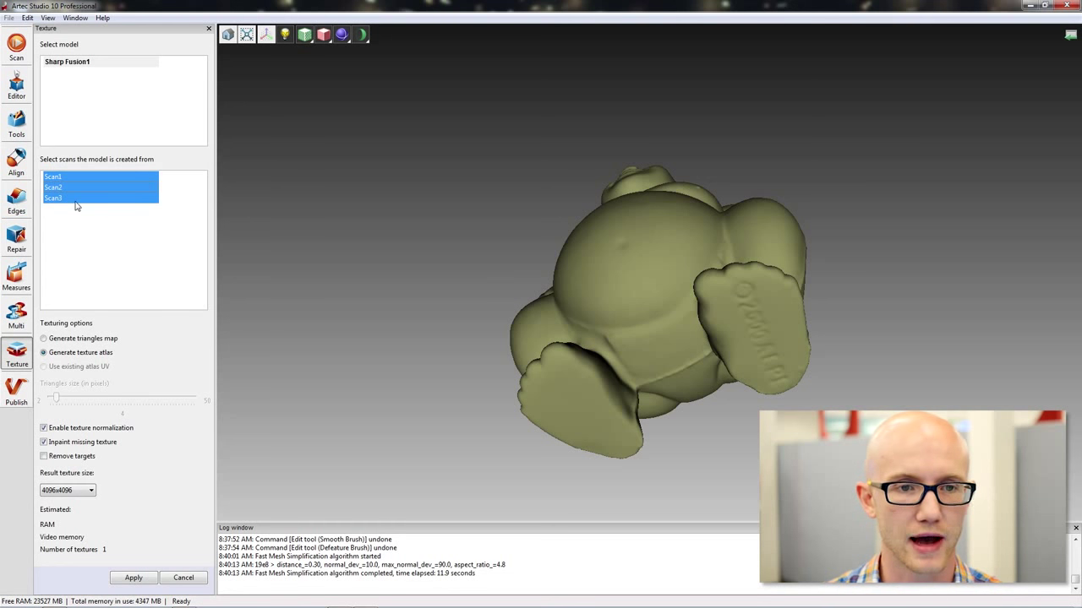
left_click_drag(786, 140, 531, 282)
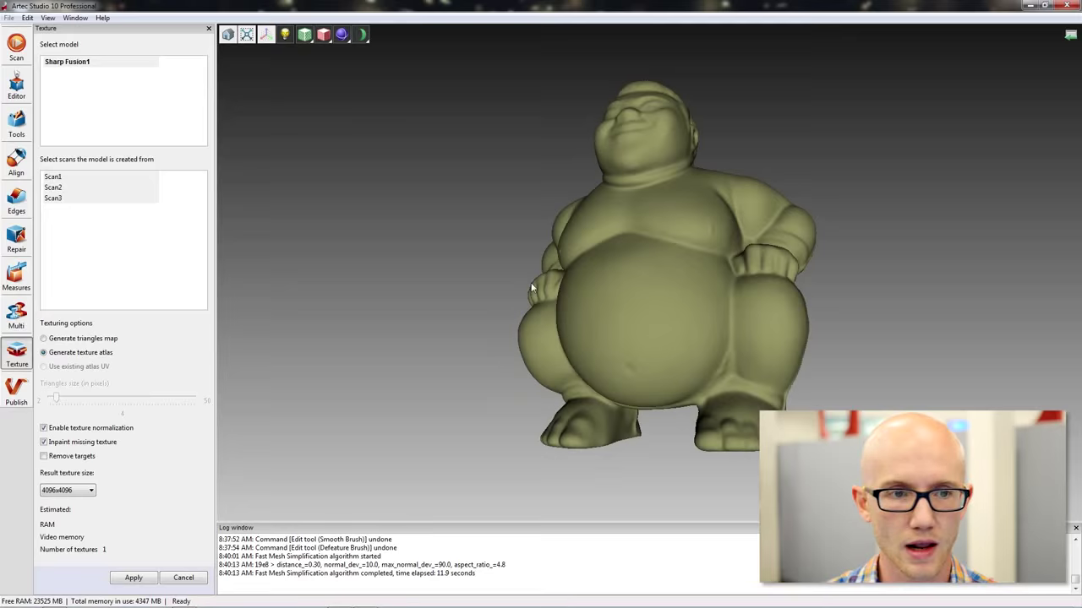
left_click_drag(452, 153, 432, 203)
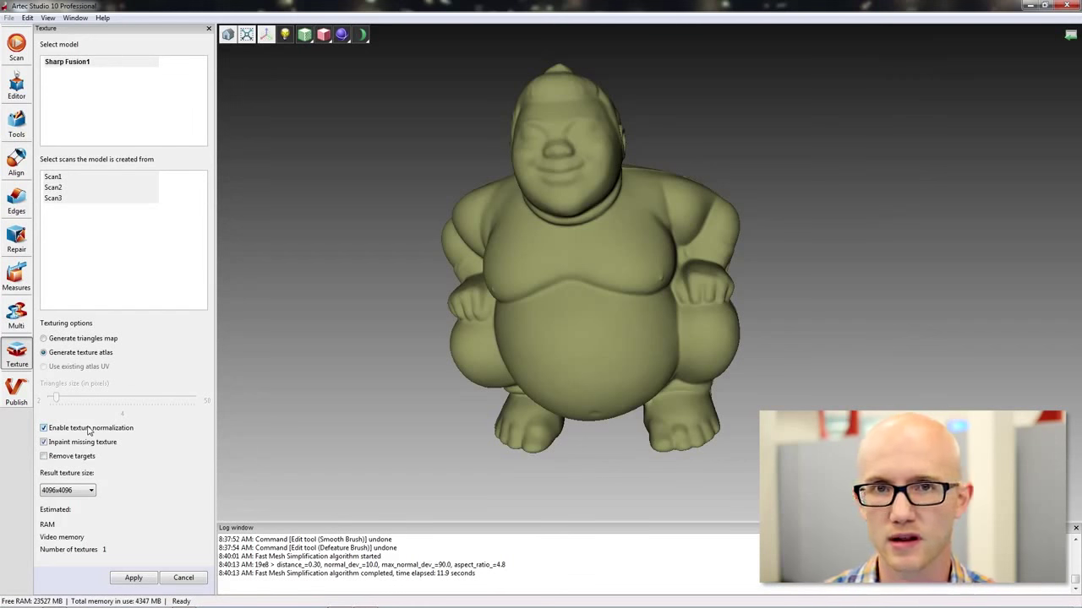
left_click(132, 579)
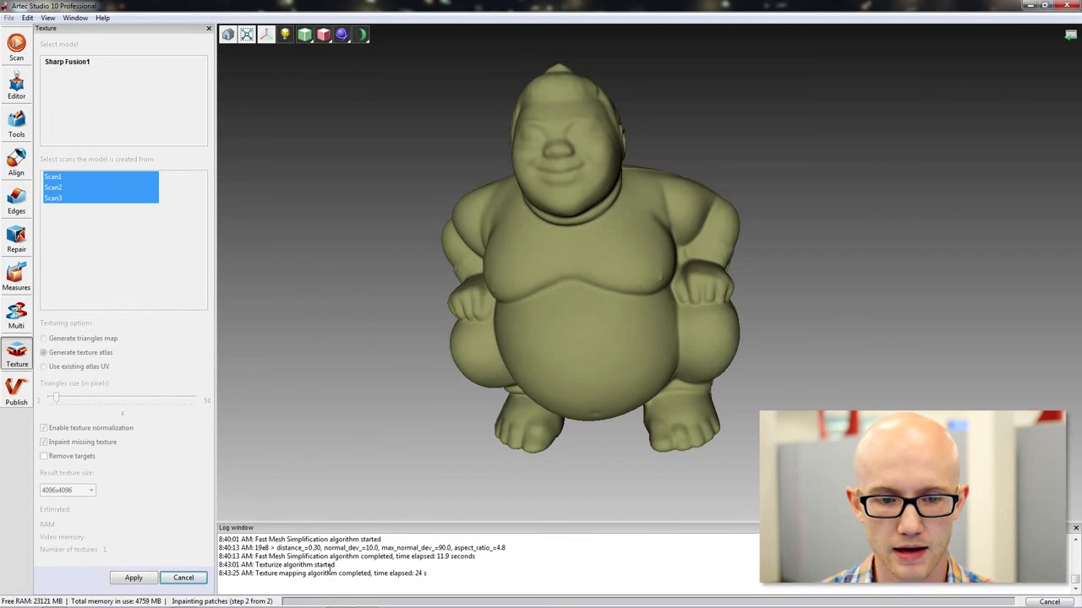
Set the new texture's brightness to 1.58
left_click_drag(608, 262, 488, 209)
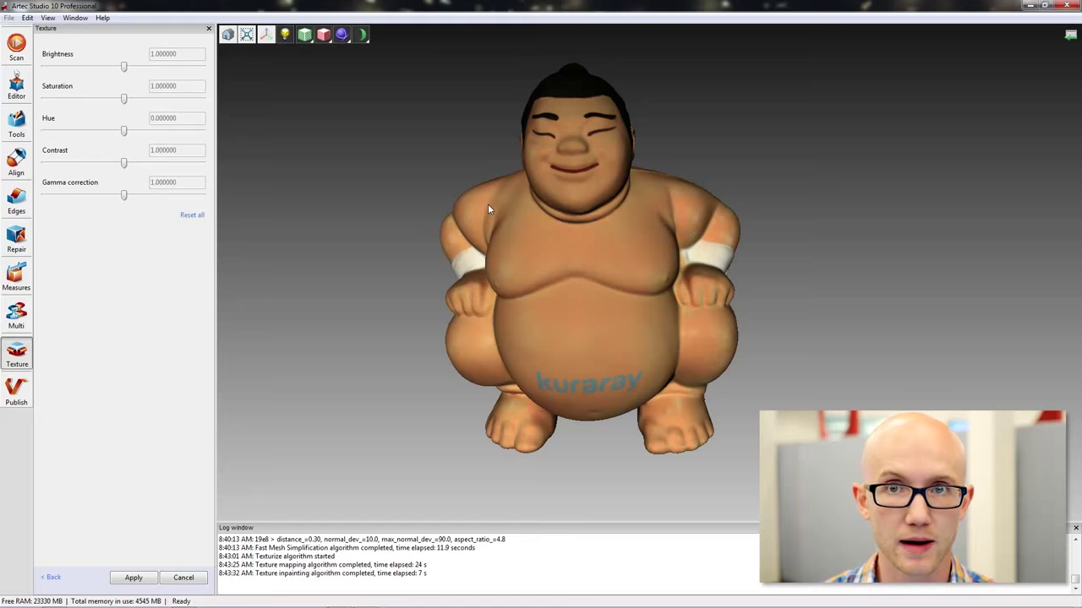
mouse_move(350, 116)
left_mouse_down()
mouse_move(412, 128)
mouse_move(385, 114)
left_mouse_up()
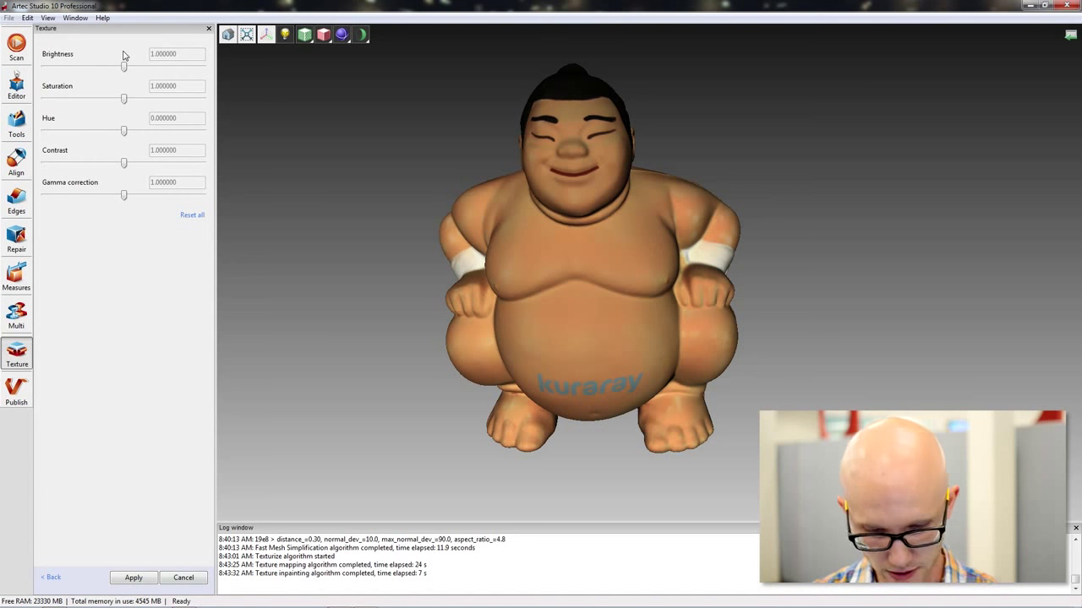
left_click_drag(123, 67, 147, 69)
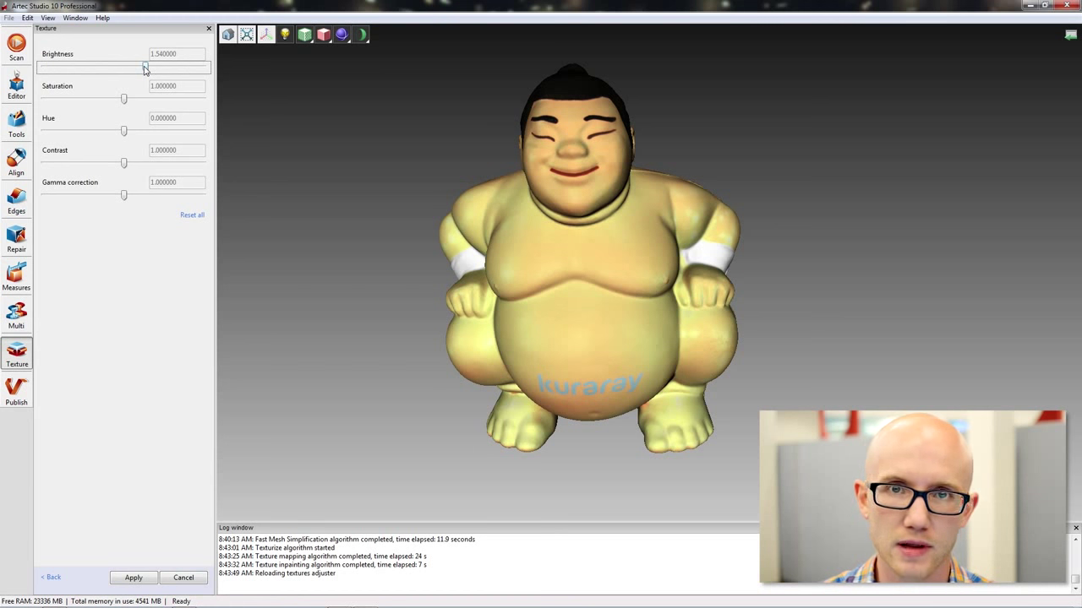
left_click_drag(144, 68, 147, 69)
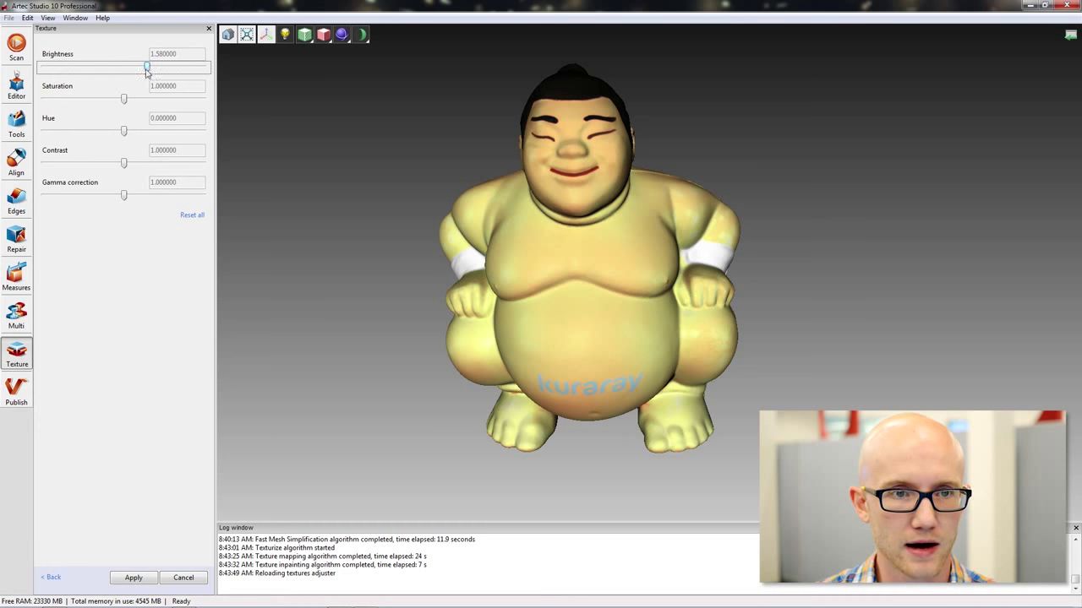
Set the texture's gamma correction to 0.862069 and its hue to 0.01, and apply the colour adjustments
left_click(124, 197)
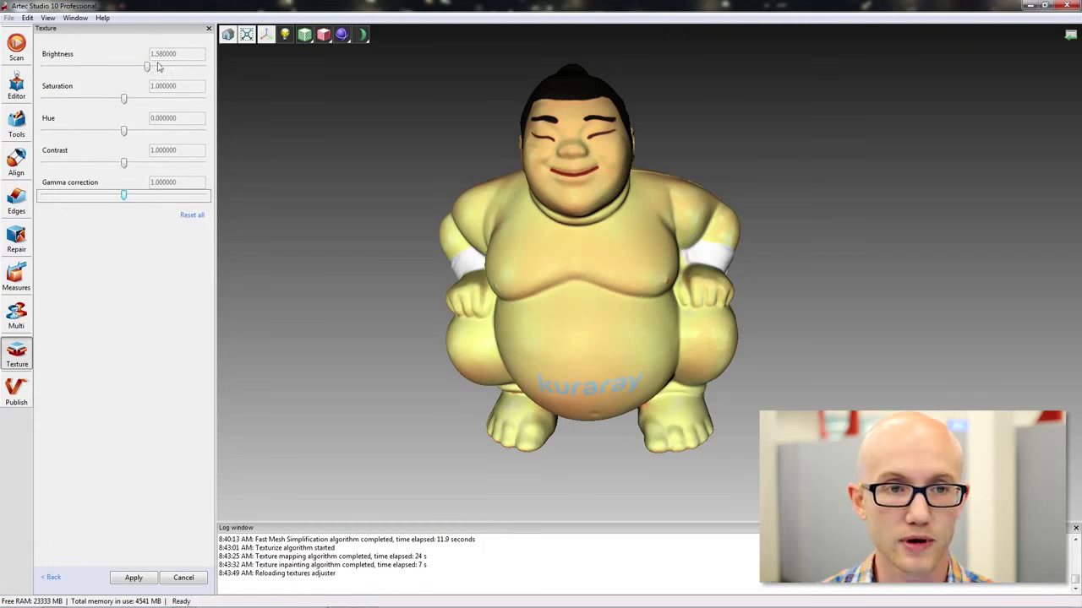
left_click_drag(126, 196, 117, 199)
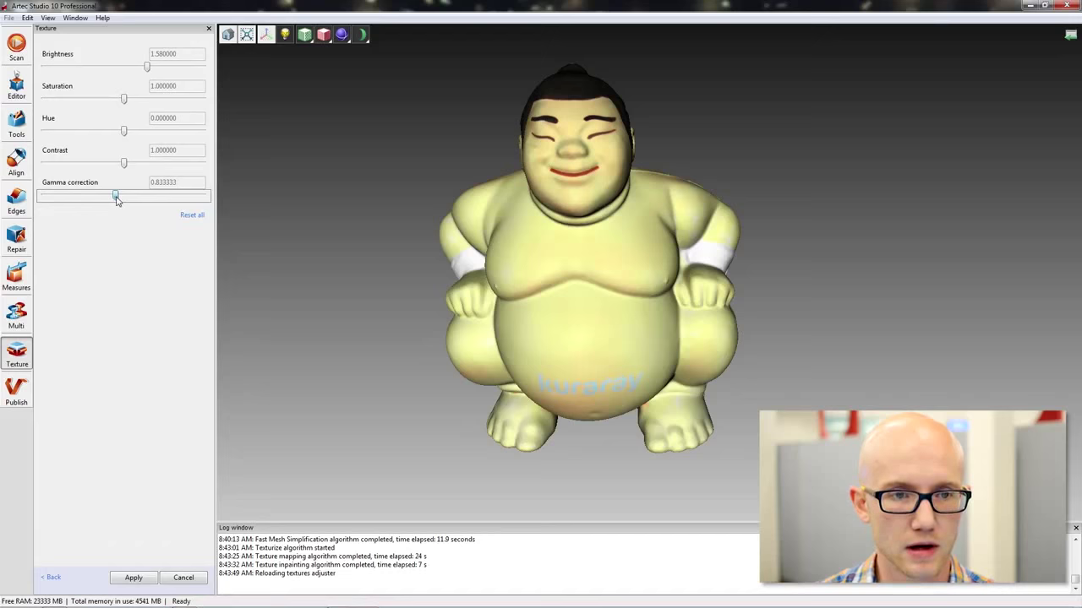
left_click_drag(117, 199, 119, 199)
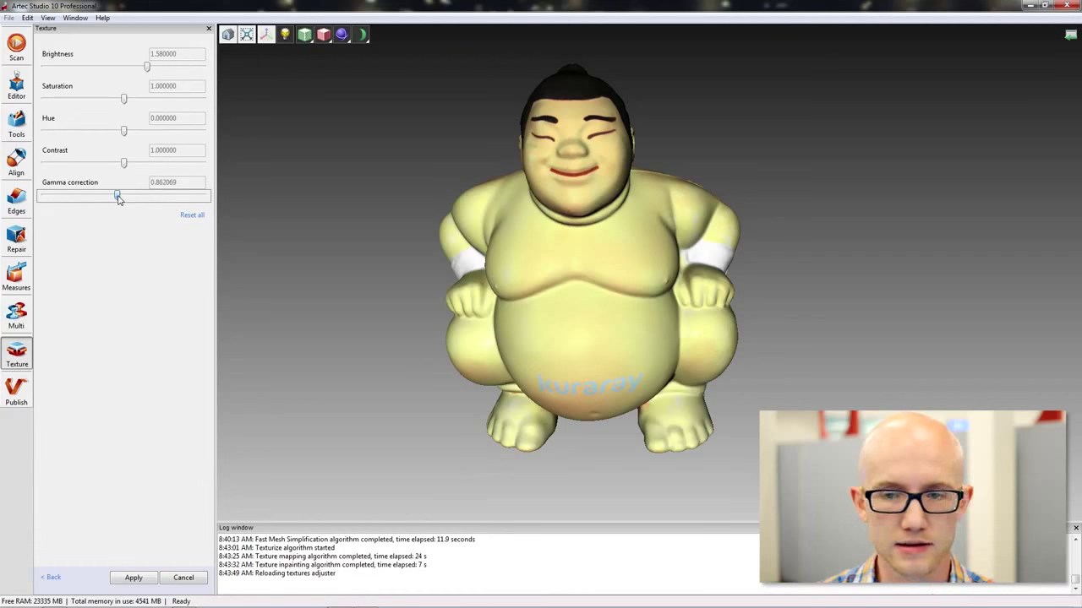
left_click_drag(124, 133, 125, 133)
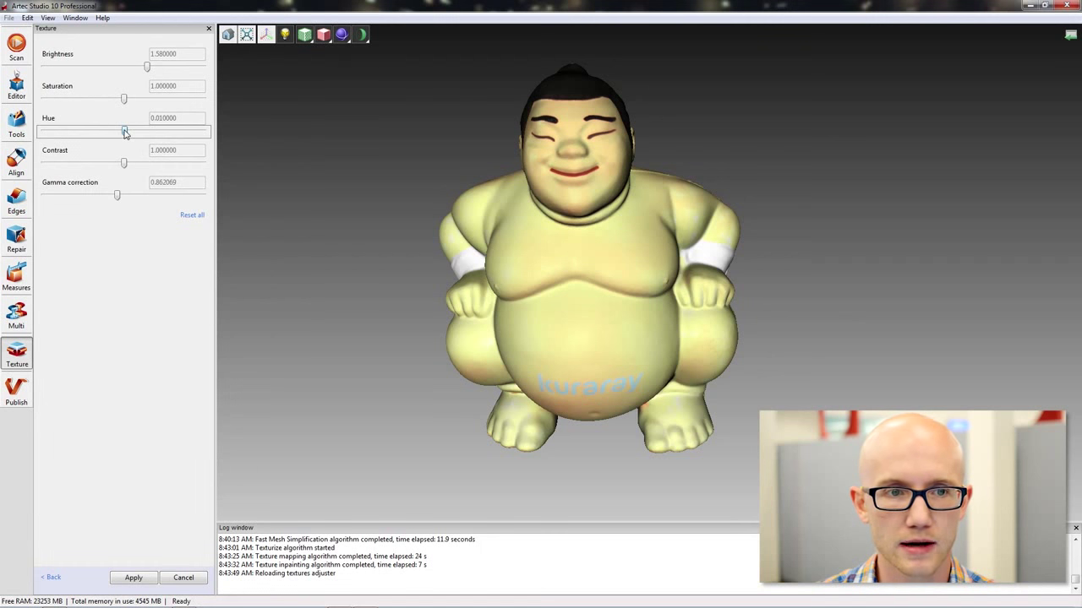
left_click_drag(507, 262, 567, 288)
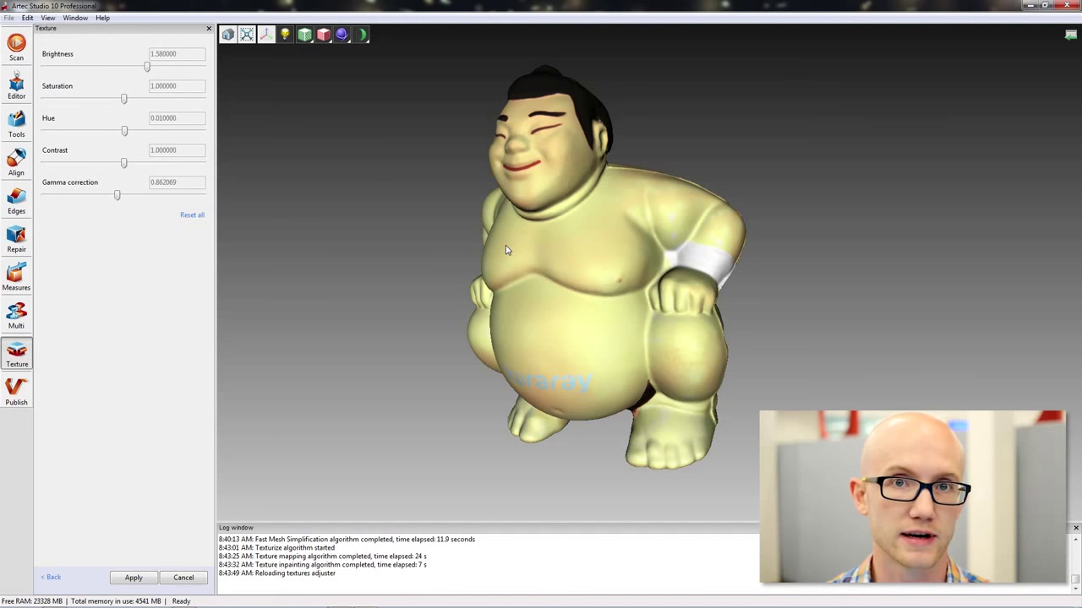
left_click_drag(394, 234, 672, 276)
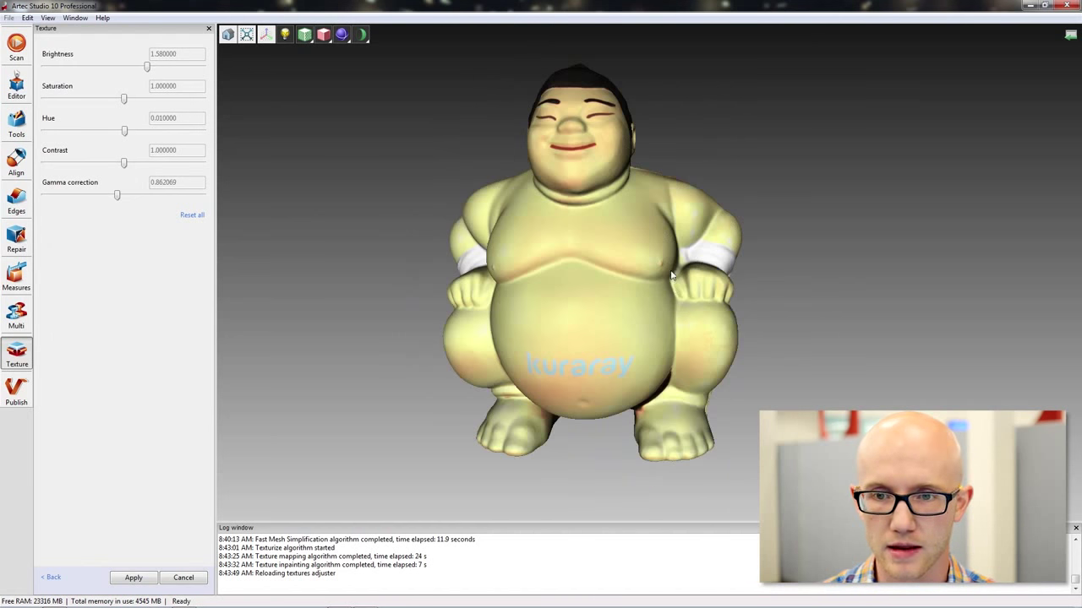
left_click(134, 578)
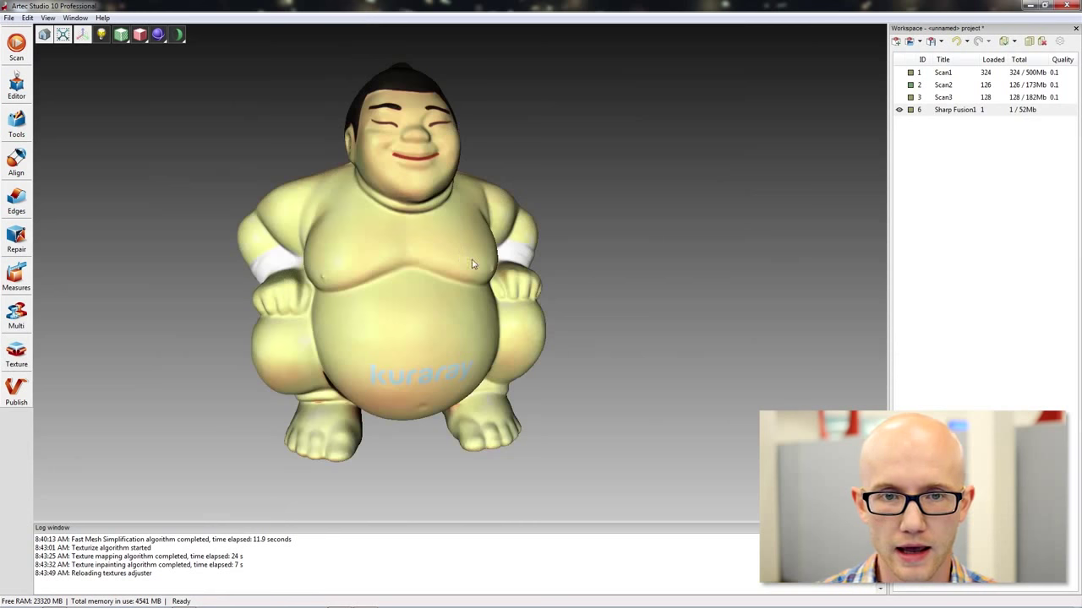
left_click_drag(473, 264, 461, 225)
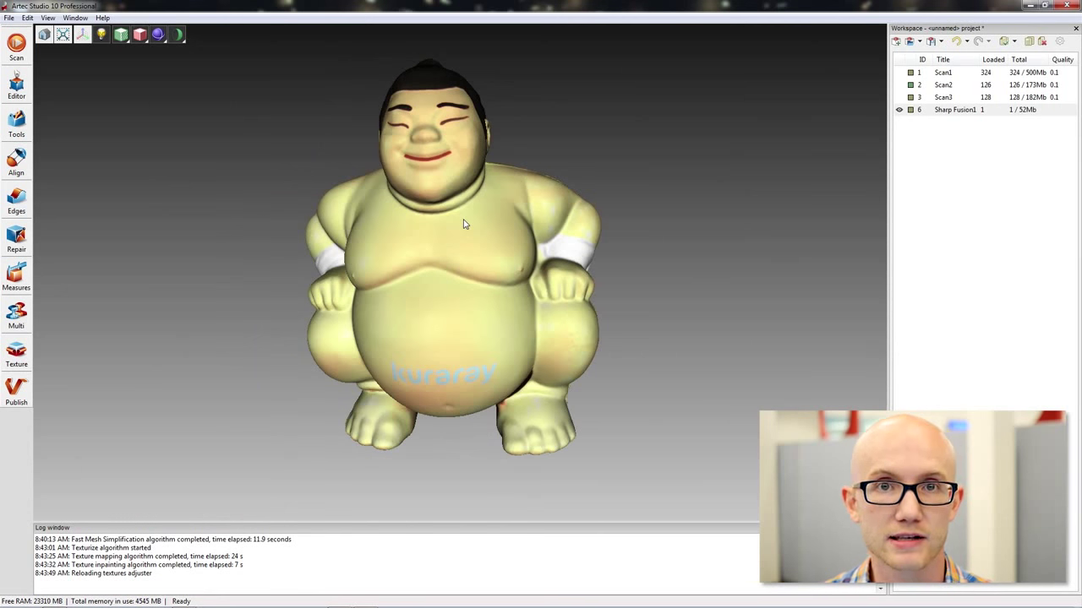
left_click_drag(483, 229, 516, 187)
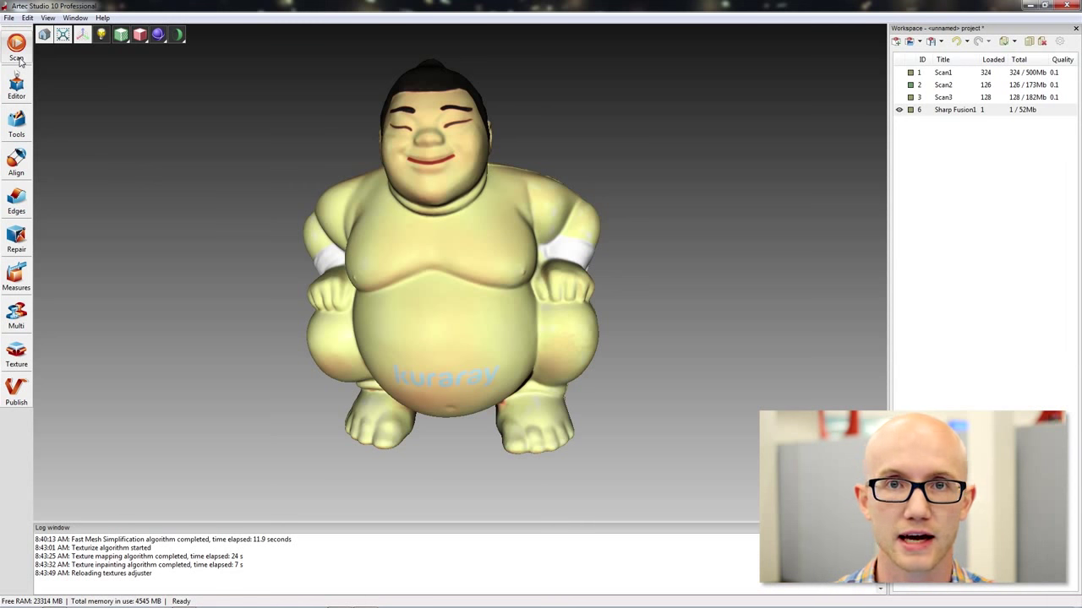
left_click_drag(591, 297, 612, 253)
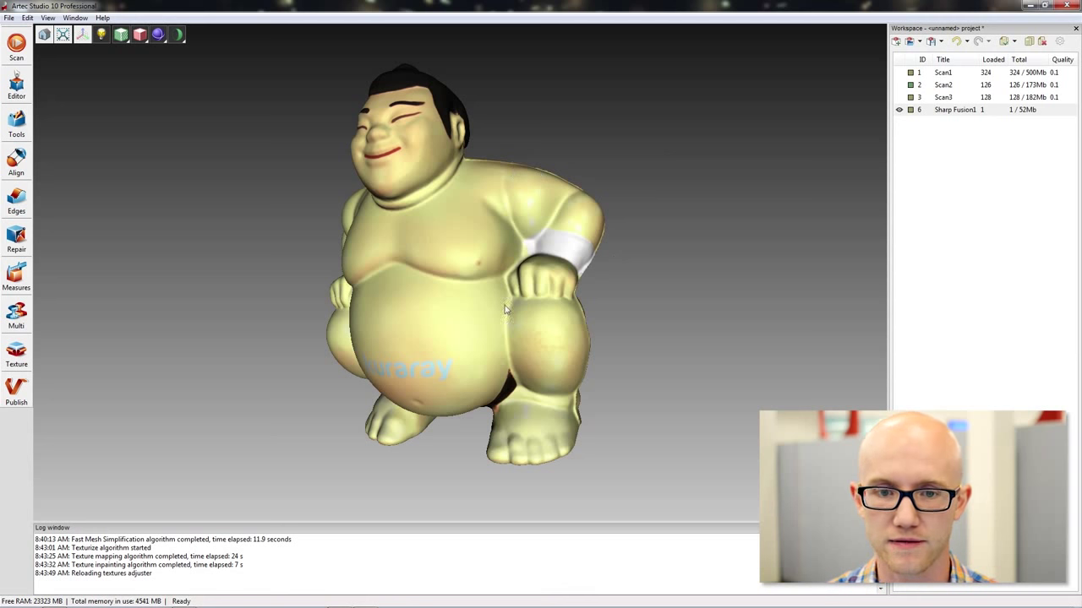
left_click_drag(452, 359, 508, 350)
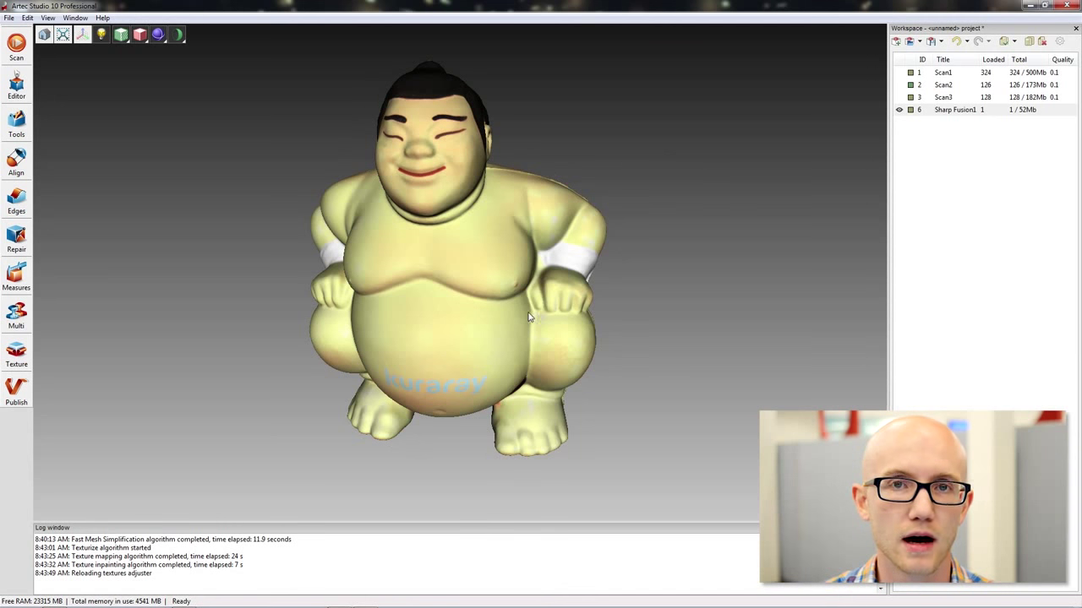
left_click_drag(493, 313, 546, 338)
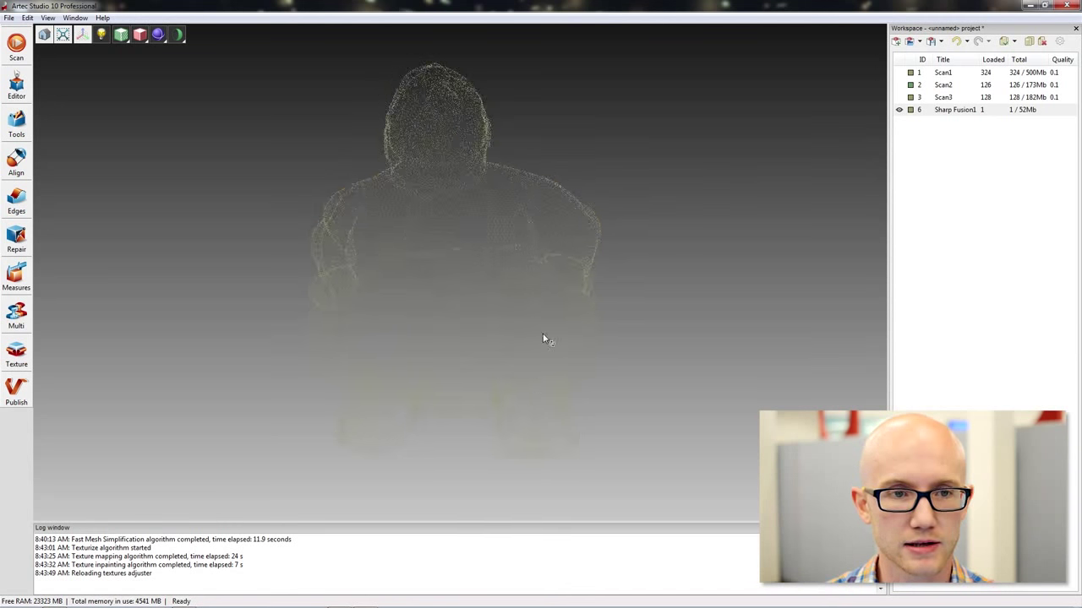
Paint over the kuraray lettering on the belly with the Texture healing brush in 3D selection mode to remove it
left_click(17, 87)
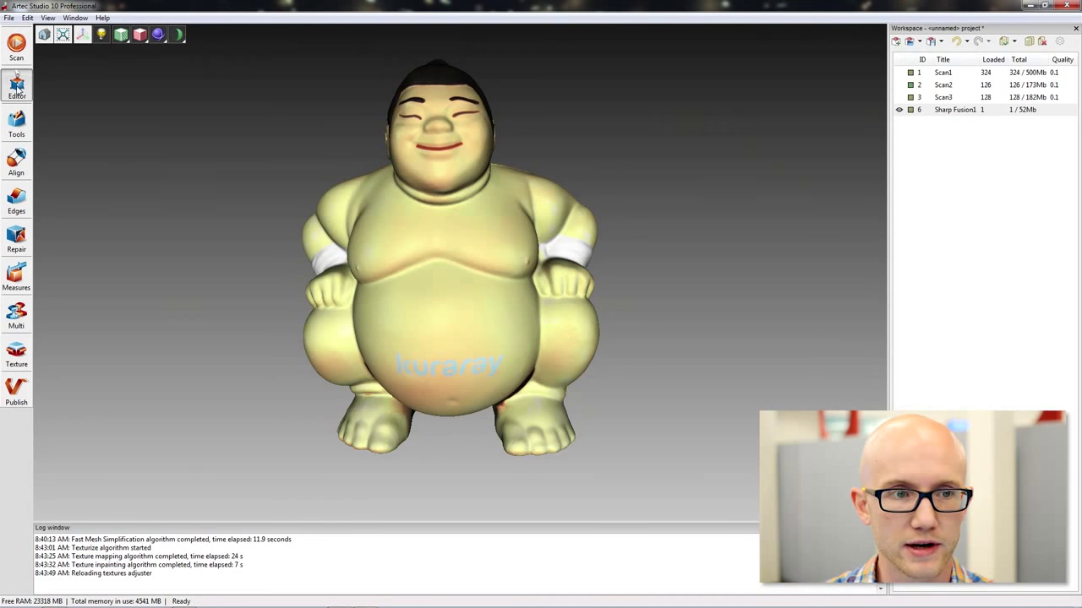
left_click_drag(317, 200, 403, 234)
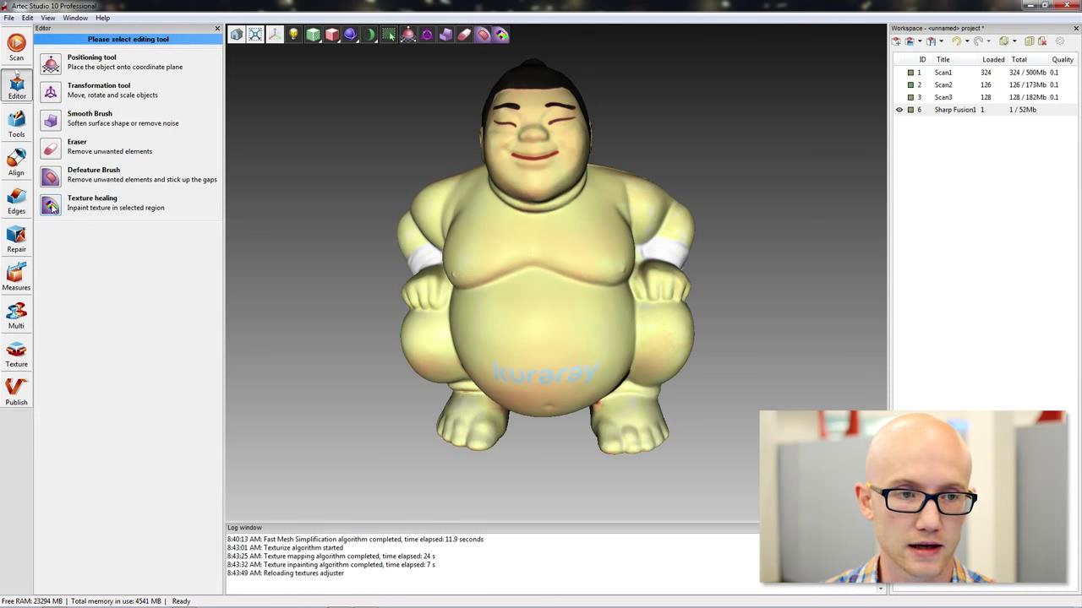
left_click(52, 208)
left_click(49, 173)
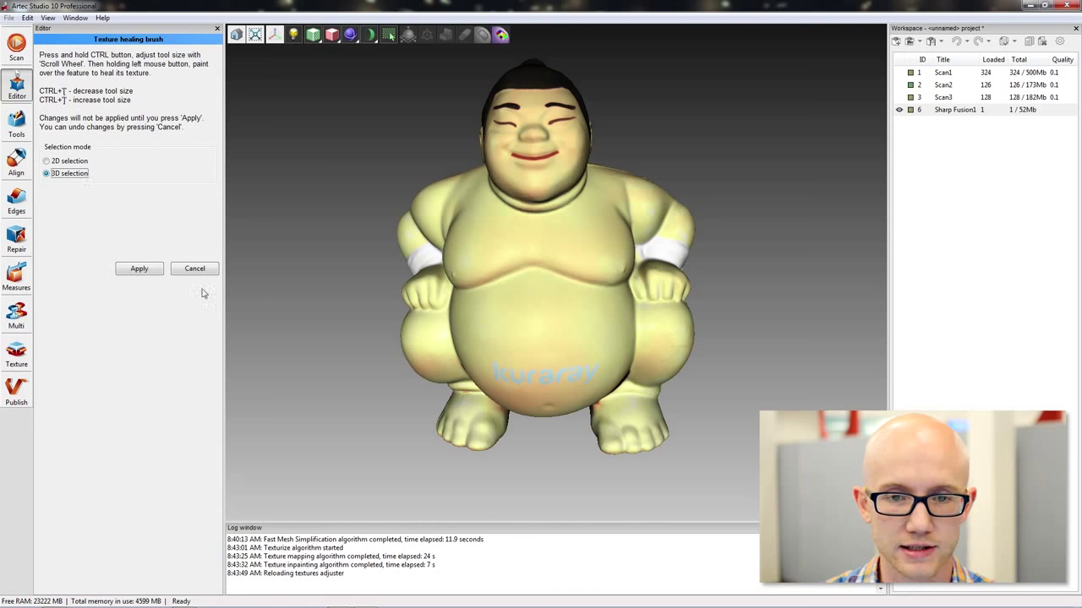
scroll(375, 326, "up", 5)
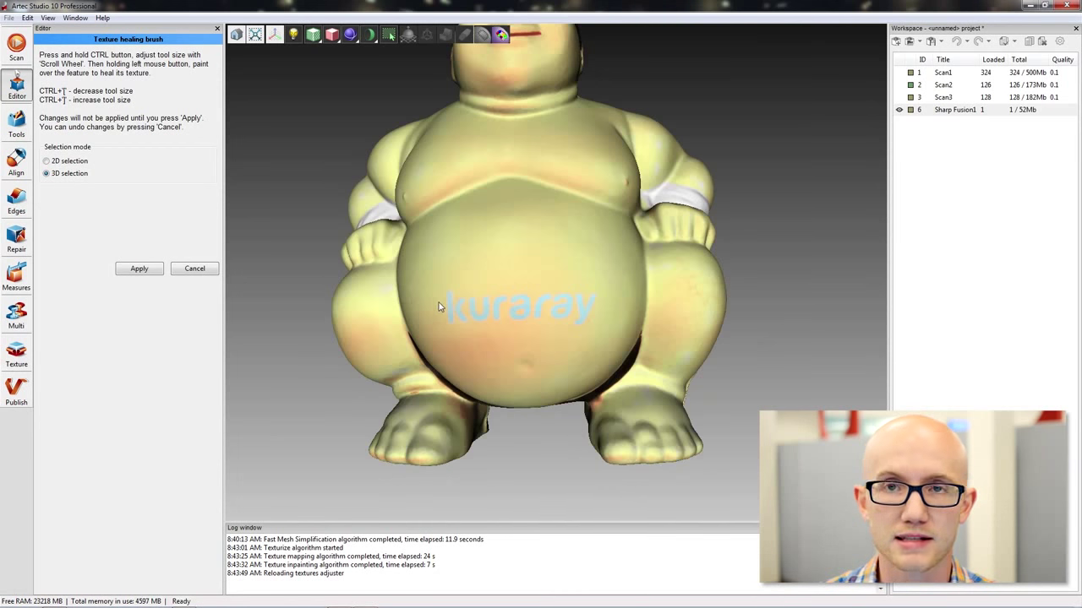
mouse_move(507, 320)
left_mouse_down()
mouse_move(541, 312)
mouse_move(543, 349)
left_mouse_up()
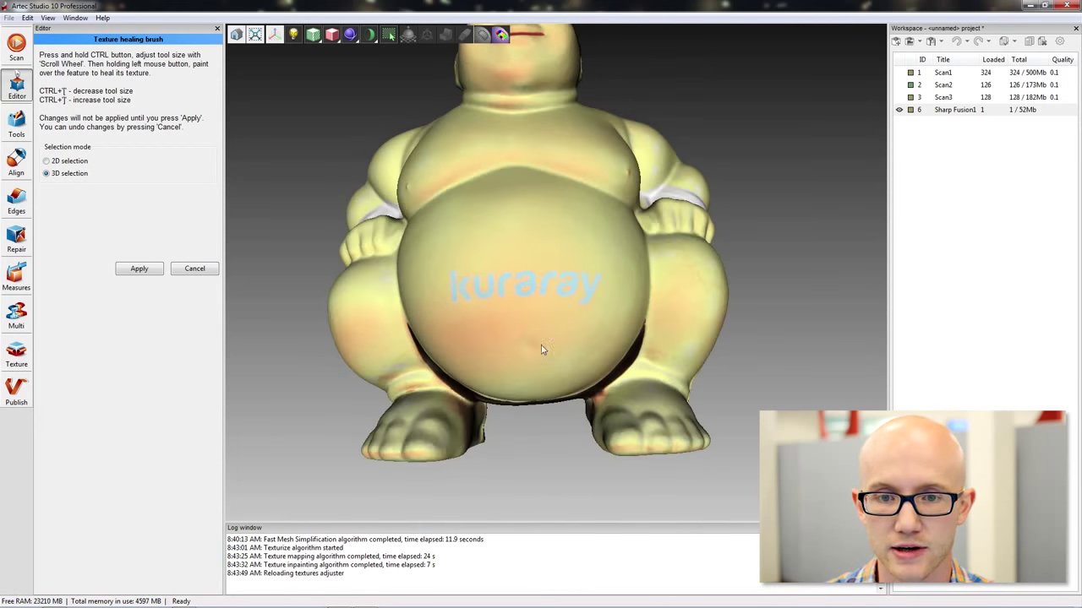
scroll(474, 282, "down", 3, "ctrl")
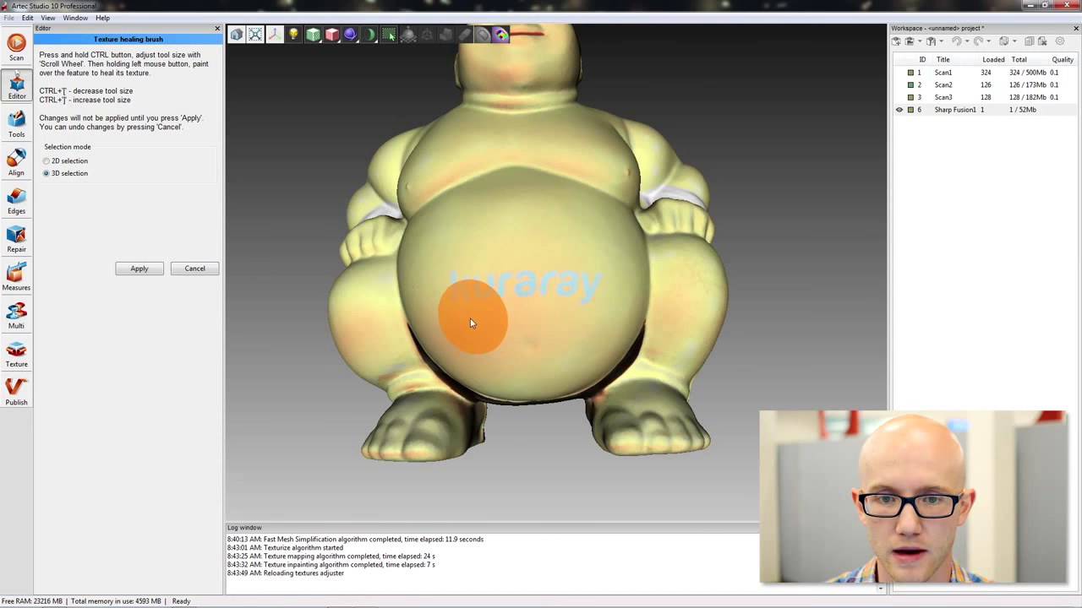
left_click_drag(470, 319, 462, 300)
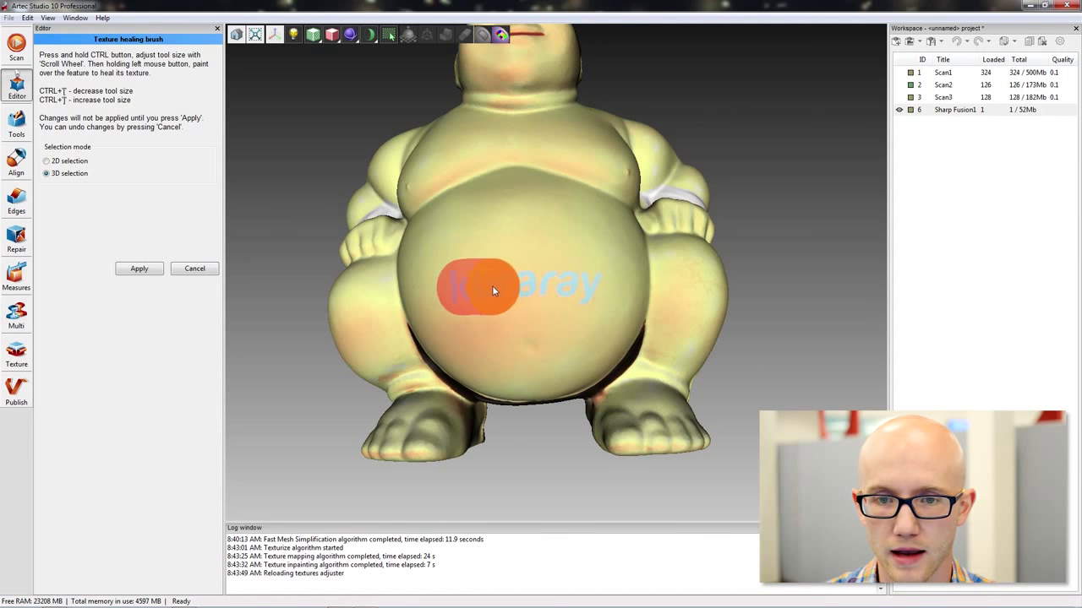
left_click_drag(543, 290, 581, 287)
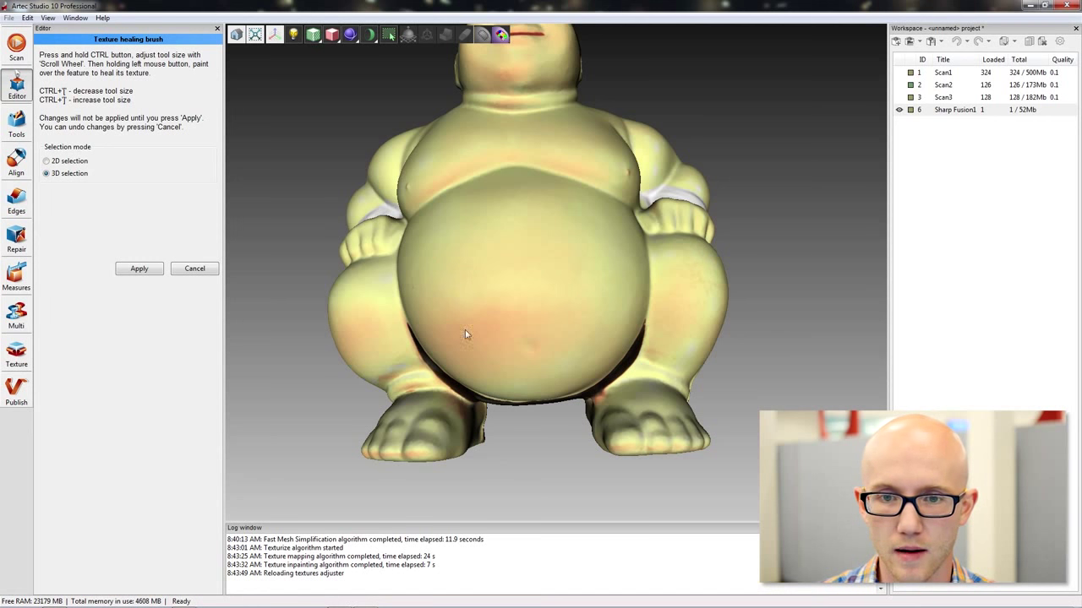
Heal the discoloured texture spots on the statue's left shoulder and upper arm above the white band with a smaller brush
left_click_drag(734, 316, 536, 336)
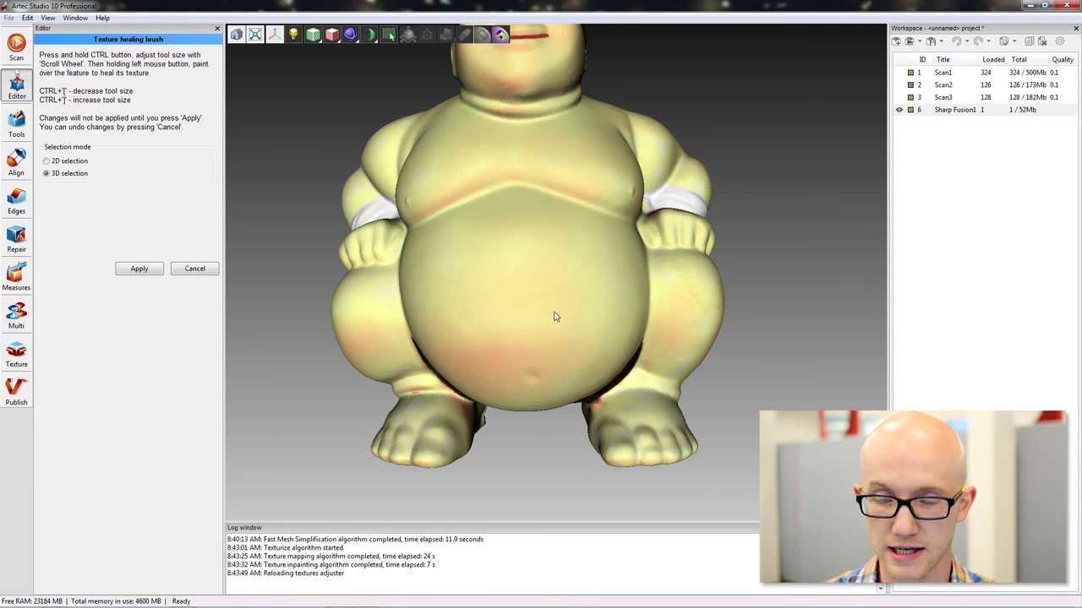
left_click_drag(762, 266, 754, 296)
left_click(683, 199)
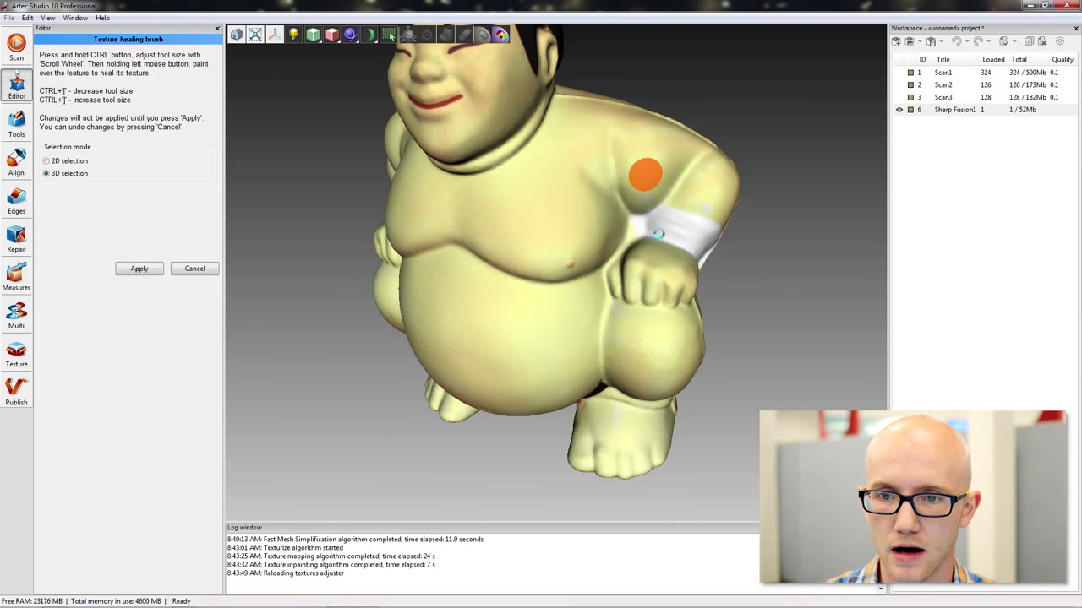
left_click_drag(650, 126, 701, 205)
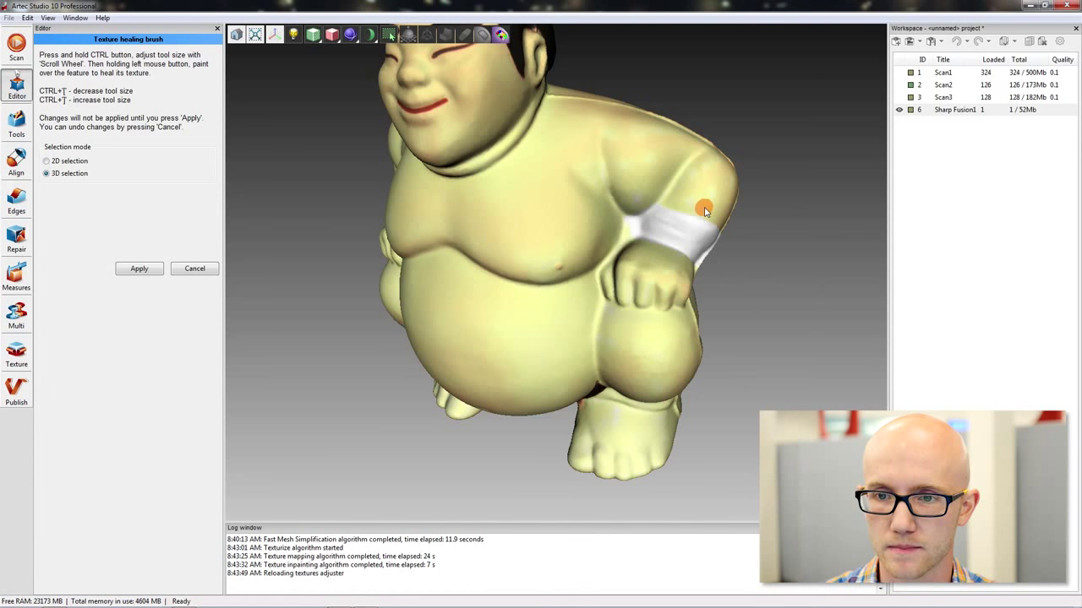
left_click(693, 201)
left_click(710, 199)
left_click(732, 197)
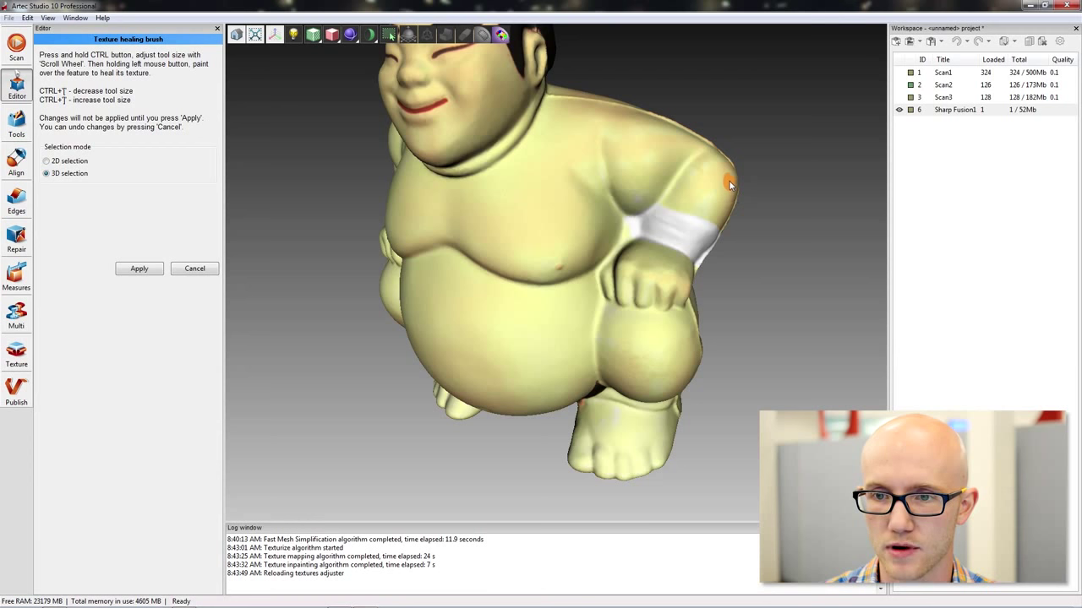
Heal a texture spot on the statue's right buttock and apply all the texture healing changes
mouse_move(744, 345)
left_mouse_down()
mouse_move(777, 317)
mouse_move(825, 336)
mouse_move(645, 323)
mouse_move(555, 304)
mouse_move(580, 268)
mouse_move(561, 239)
mouse_move(628, 271)
mouse_move(622, 292)
left_mouse_up()
left_click(580, 299)
left_click(580, 300)
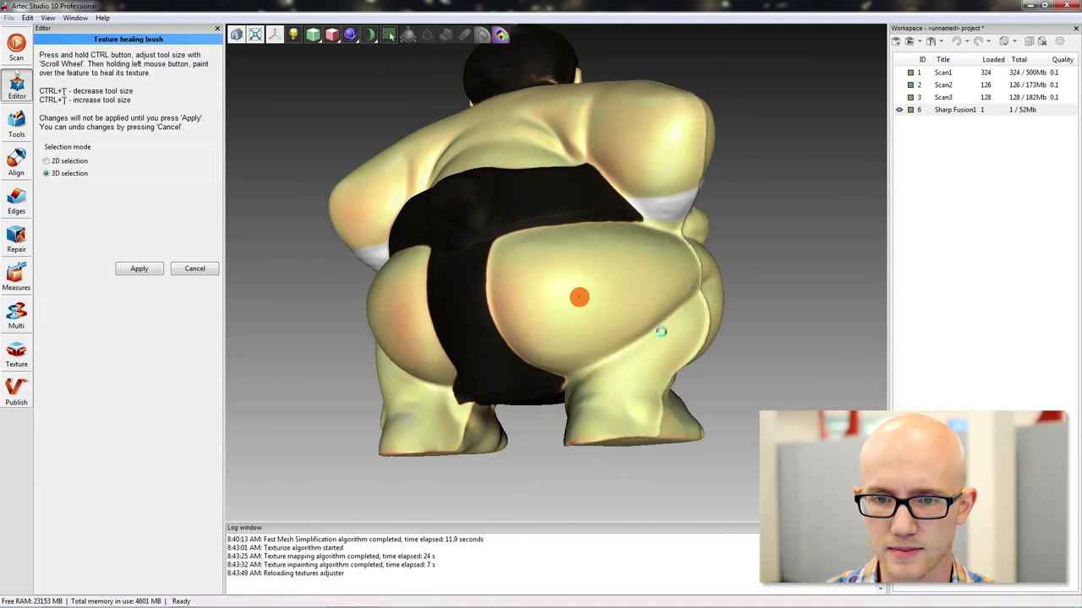
mouse_move(688, 307)
left_mouse_down()
mouse_move(765, 259)
mouse_move(804, 262)
mouse_move(709, 213)
mouse_move(483, 247)
mouse_move(395, 223)
mouse_move(350, 132)
mouse_move(440, 203)
mouse_move(553, 169)
mouse_move(464, 220)
mouse_move(688, 167)
mouse_move(519, 217)
mouse_move(473, 203)
left_mouse_up()
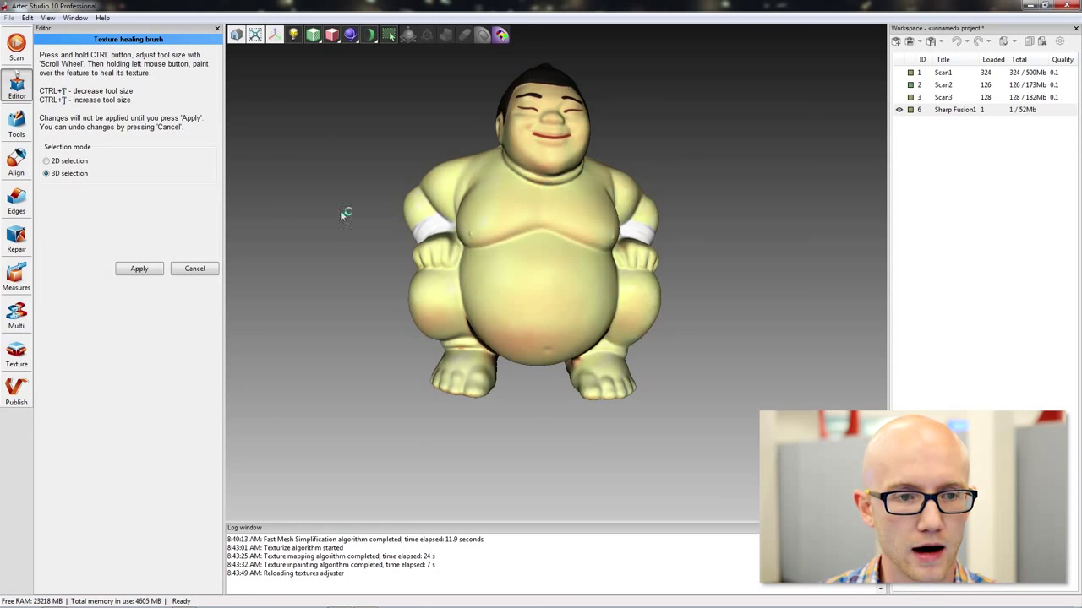
left_click(144, 269)
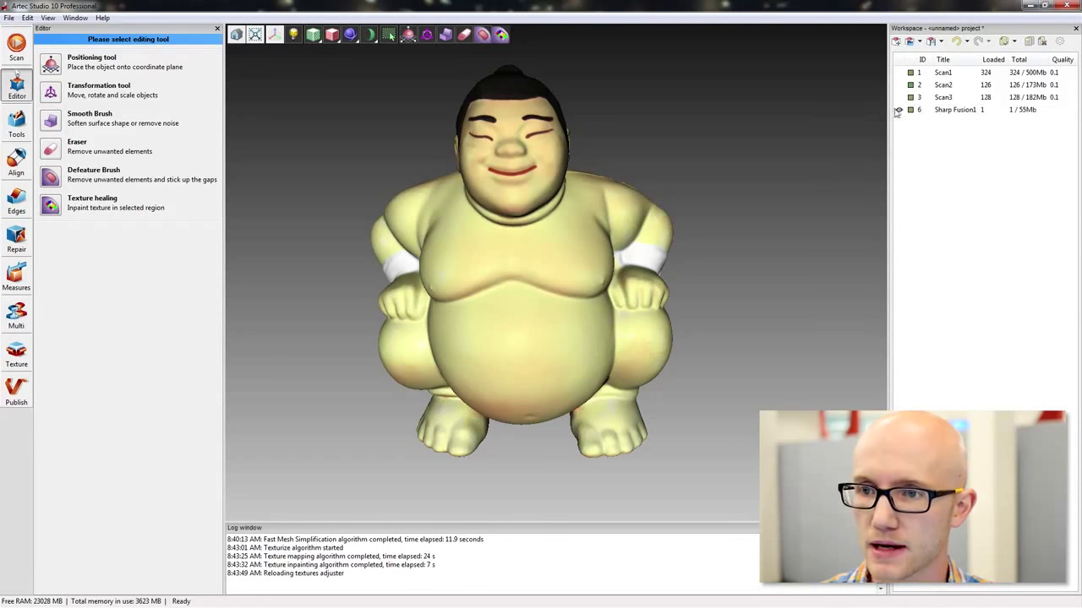
Start a mesh export of the Sharp Fusion1 model with jpg as the textures export format
left_click(953, 110)
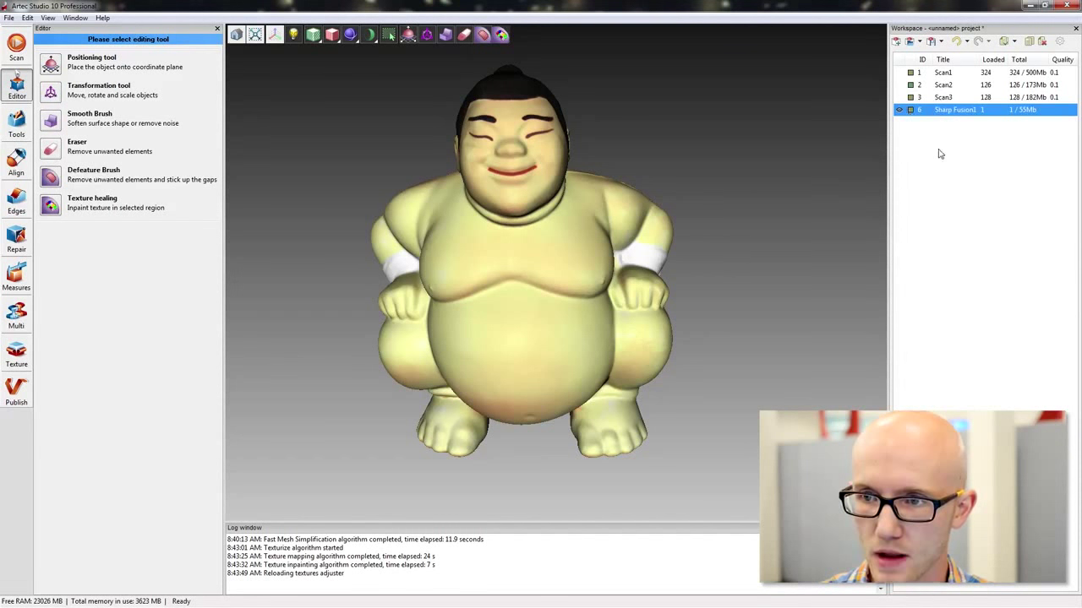
left_click(923, 128)
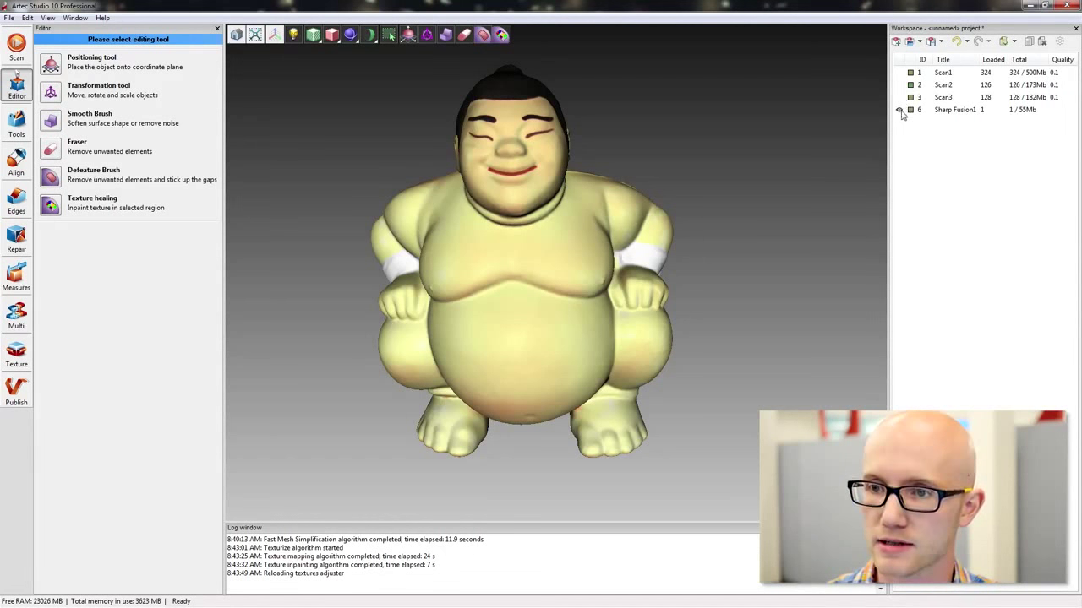
left_click(9, 17)
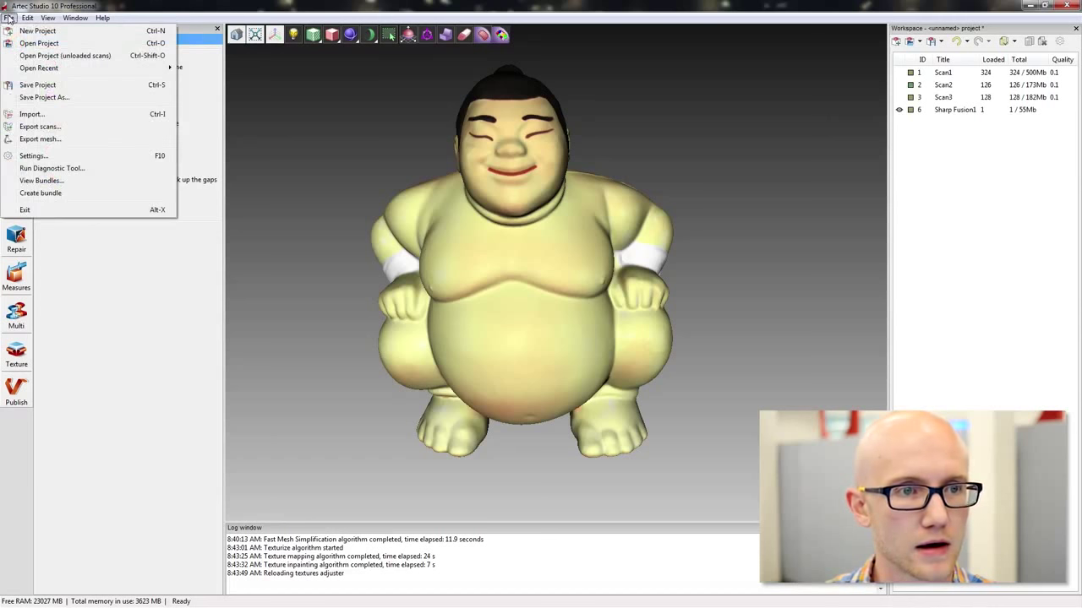
left_click(41, 138)
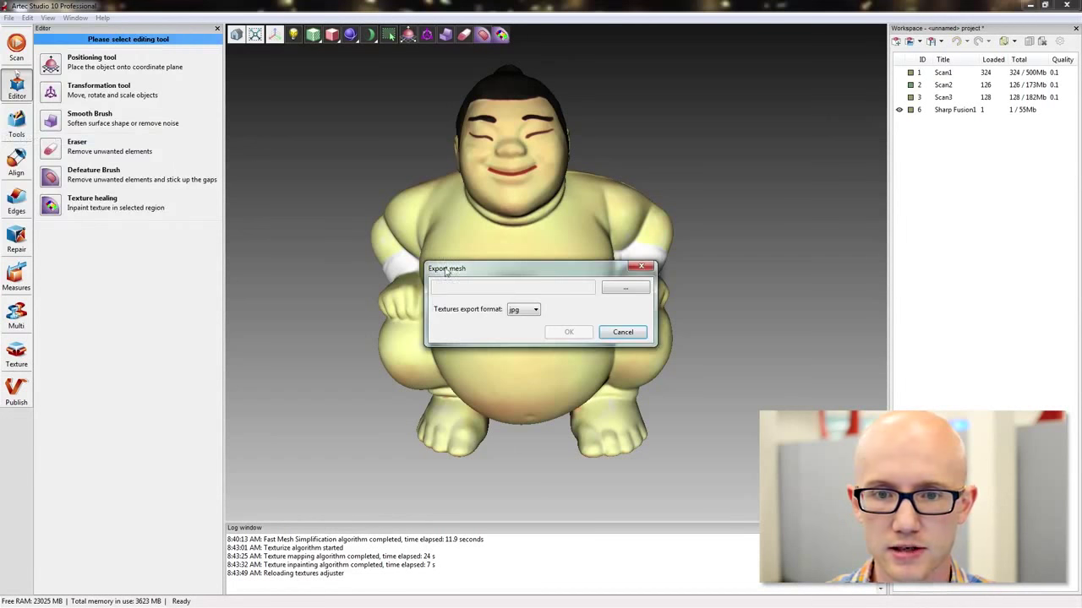
left_click(535, 310)
left_click(530, 321)
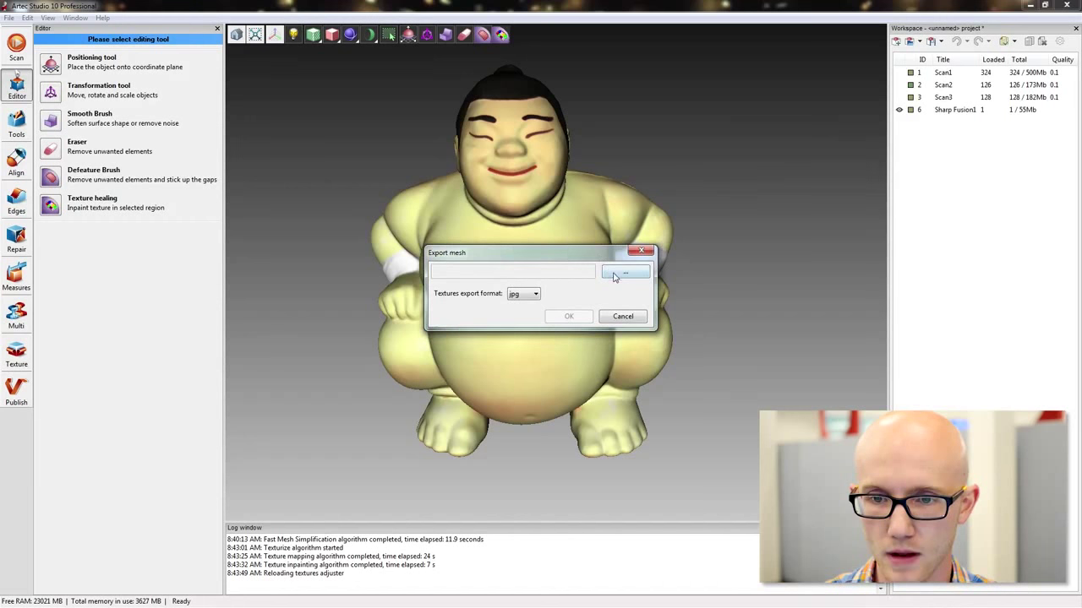
left_click(617, 290)
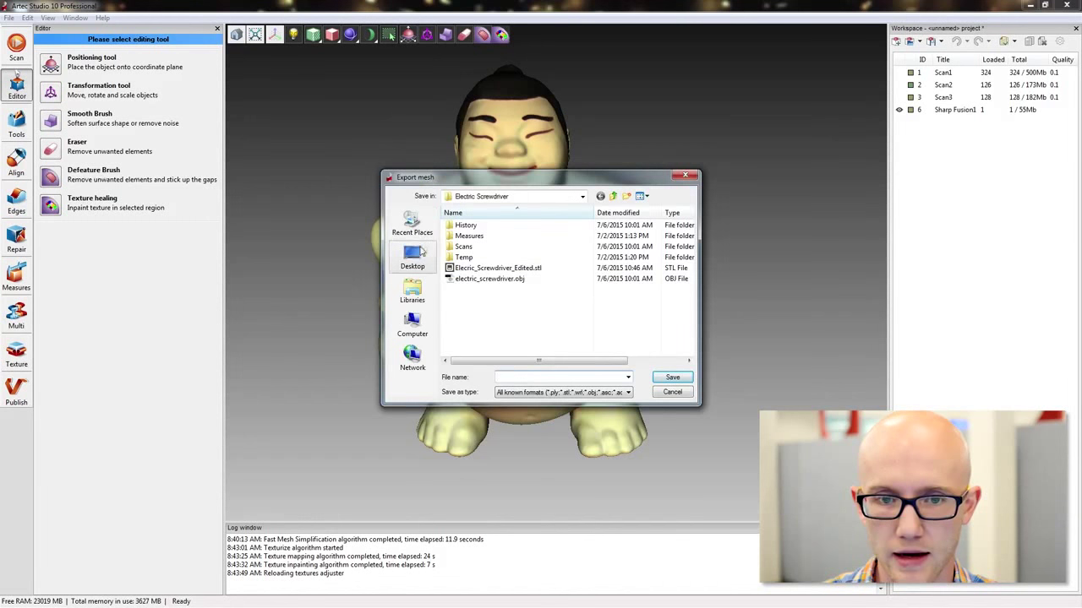
left_click(672, 392)
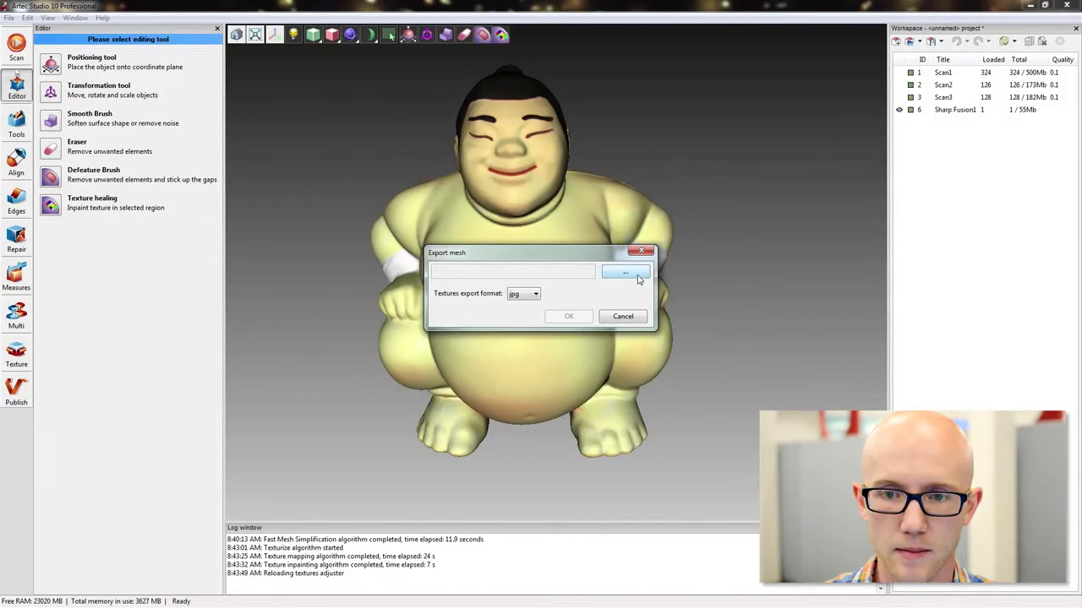
Name the mesh export sumo on the Desktop, check the available file formats, and cancel the export
left_click(639, 279)
left_click(412, 258)
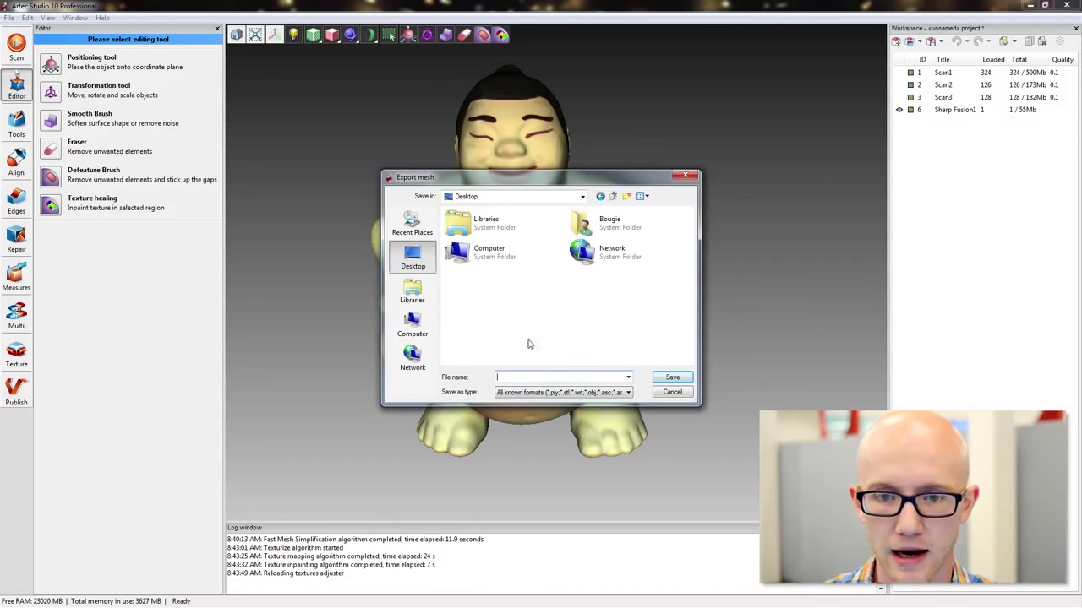
type("sumo")
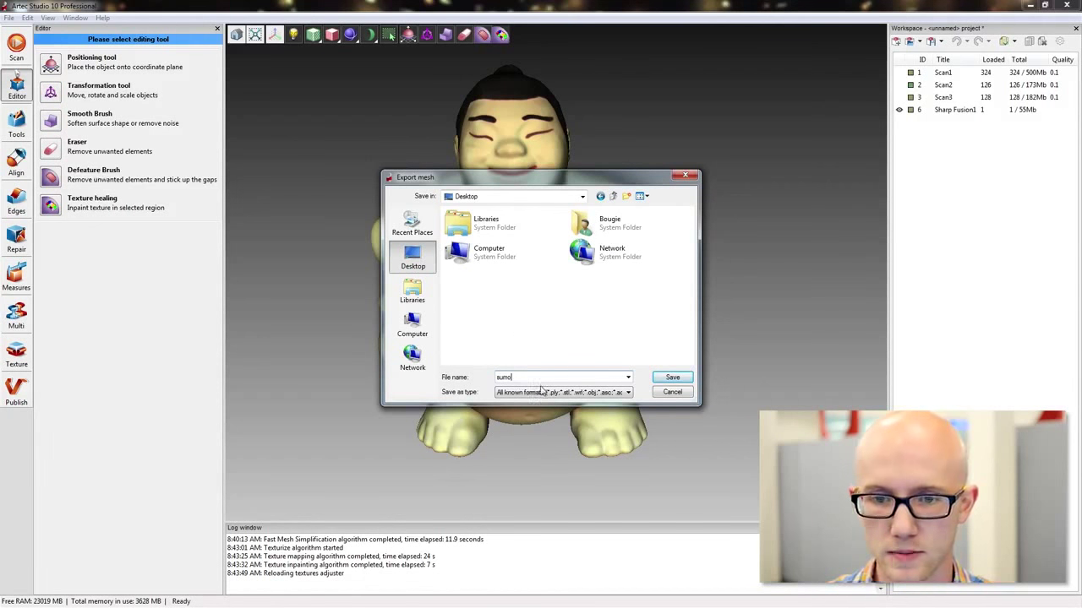
left_click(541, 391)
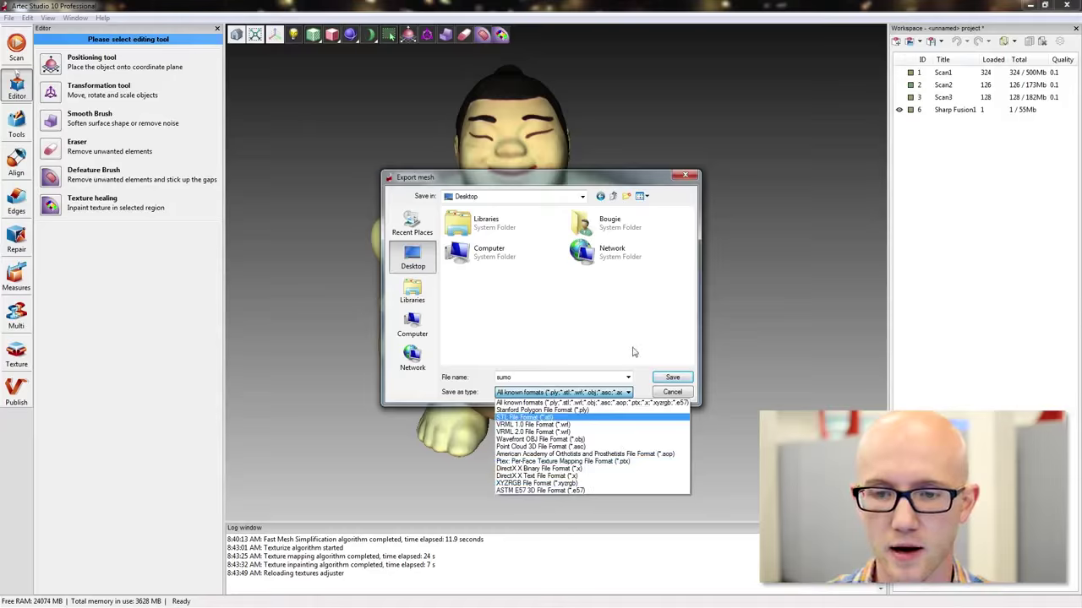
left_click(633, 310)
left_click(672, 392)
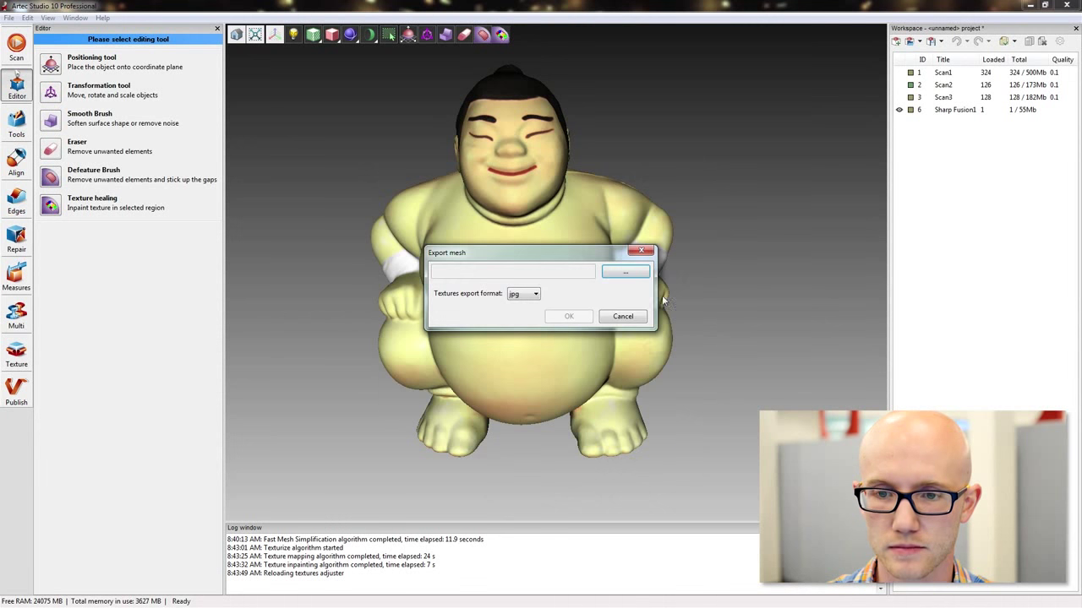
left_click(622, 316)
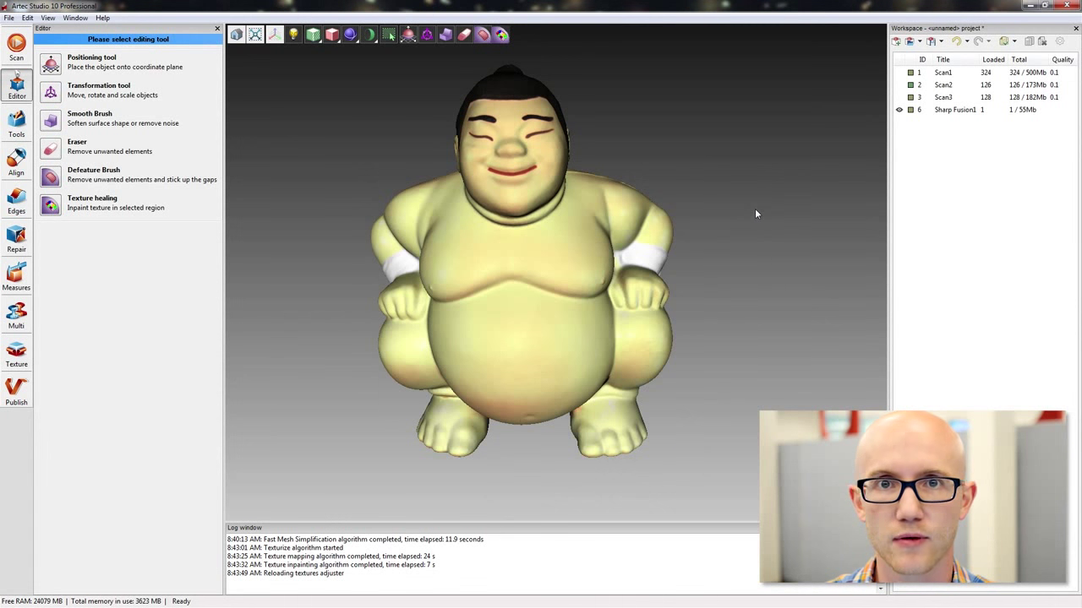